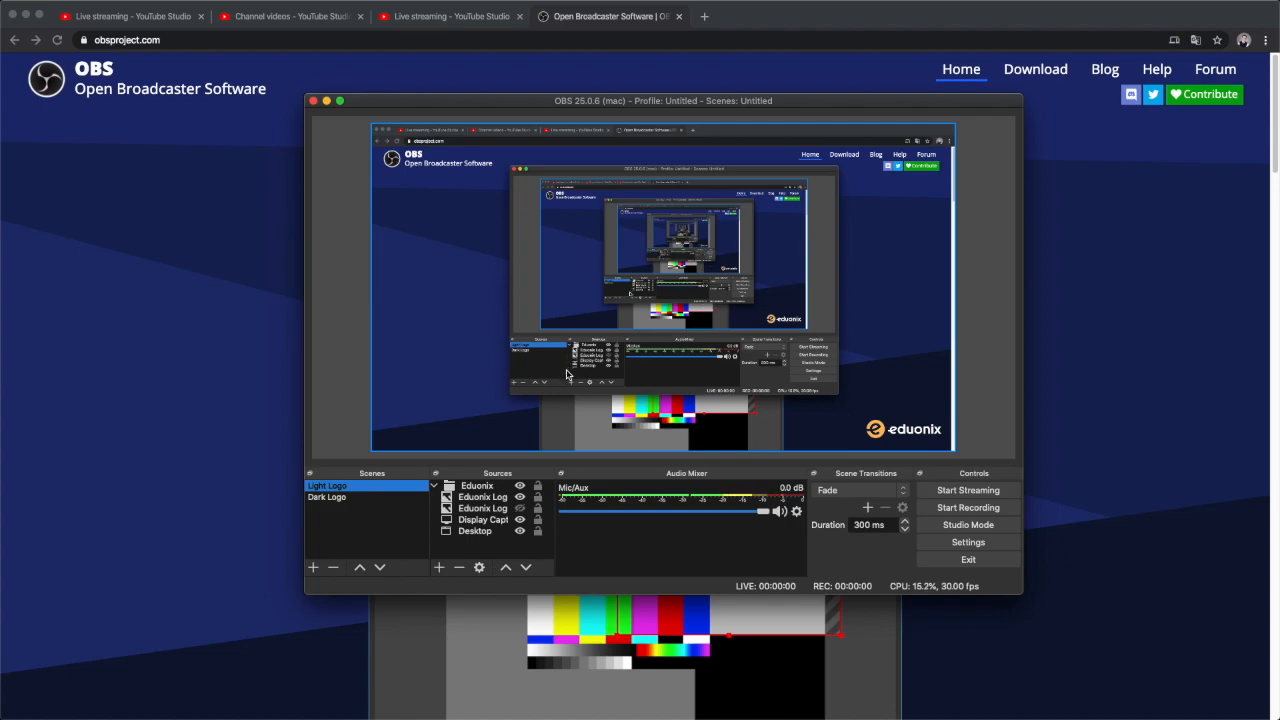
- Configure streaming to YouTube / YouTube Gaming with the primary YouTube ingest server, enter the stream key, and accept the settings
left_click(956, 542)
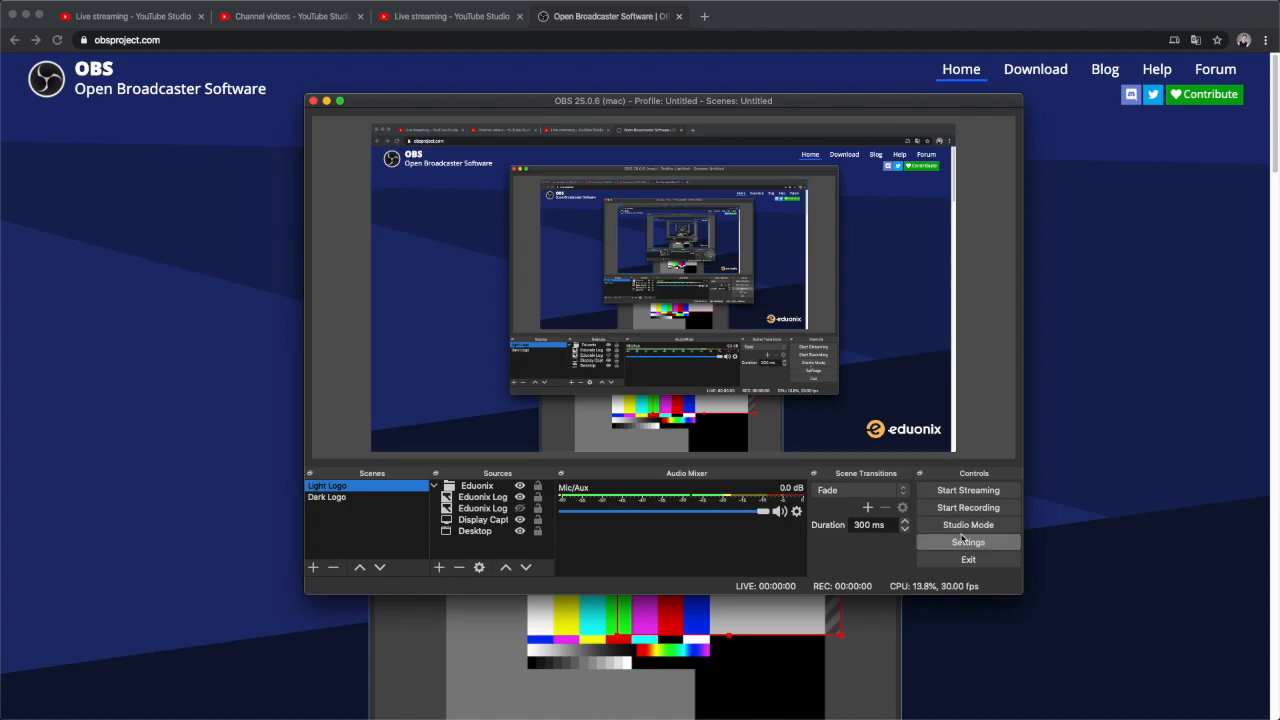
left_click(966, 543)
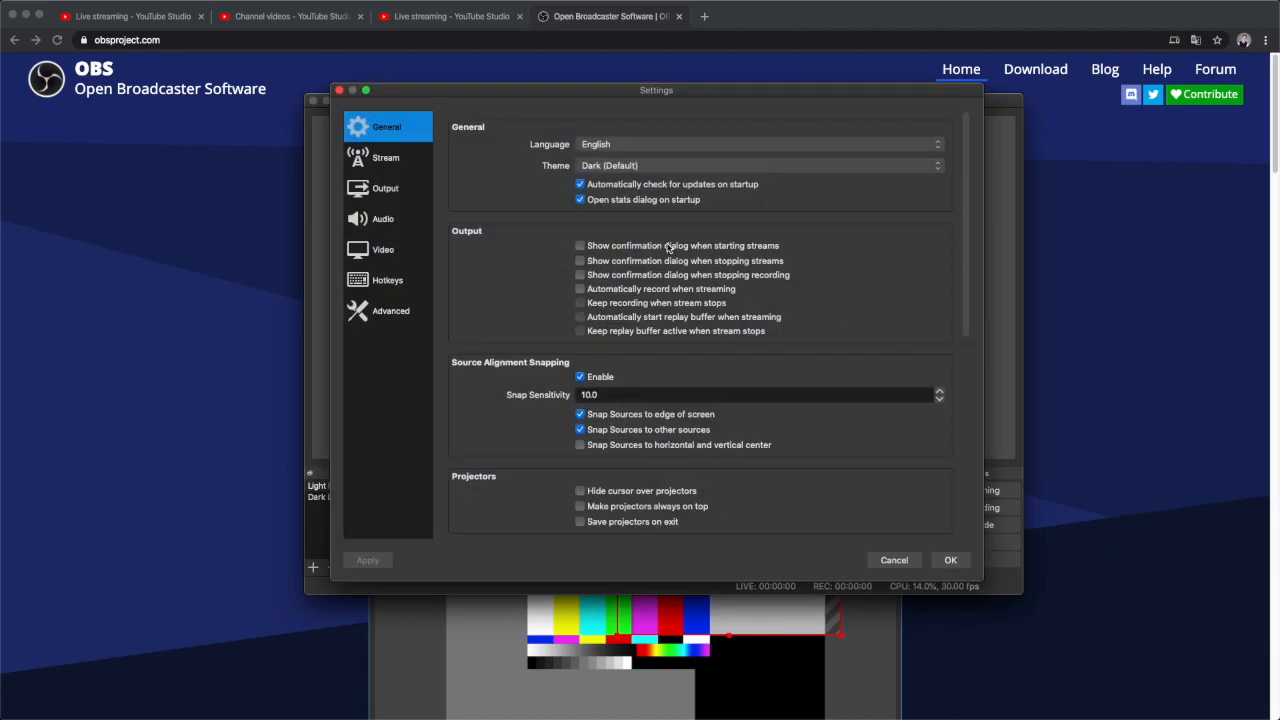
left_click(378, 158)
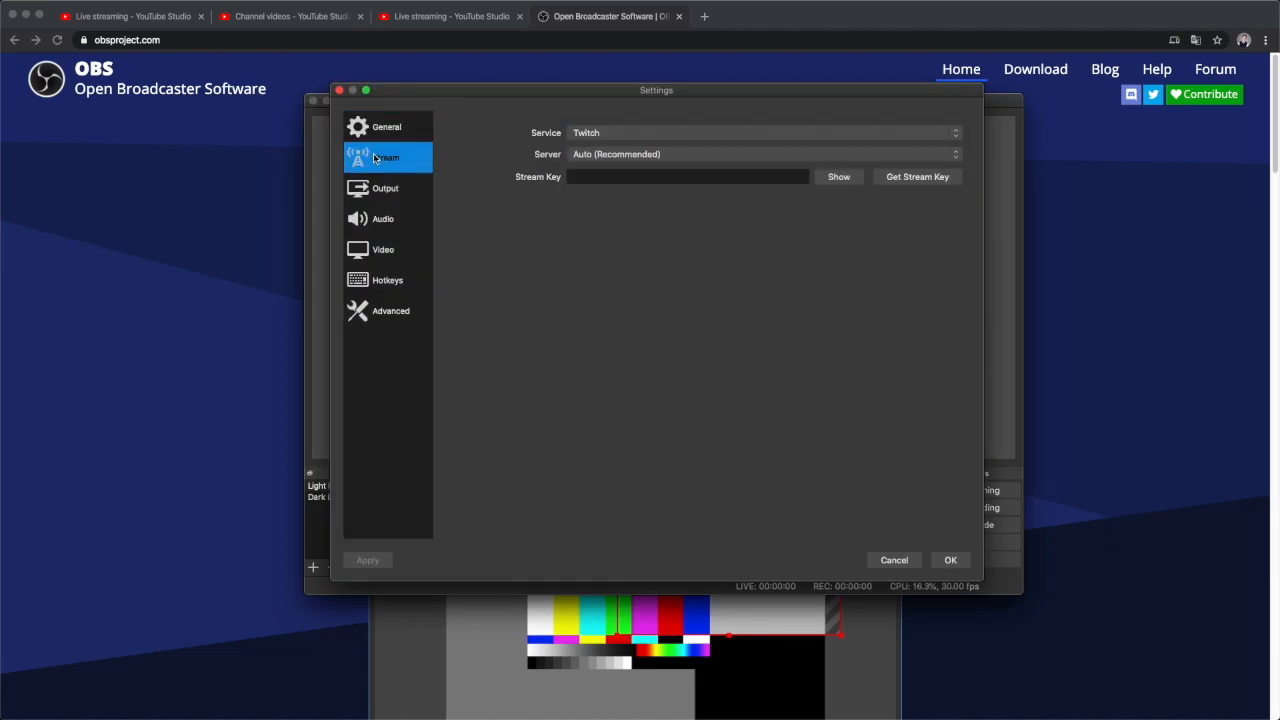
left_click(630, 133)
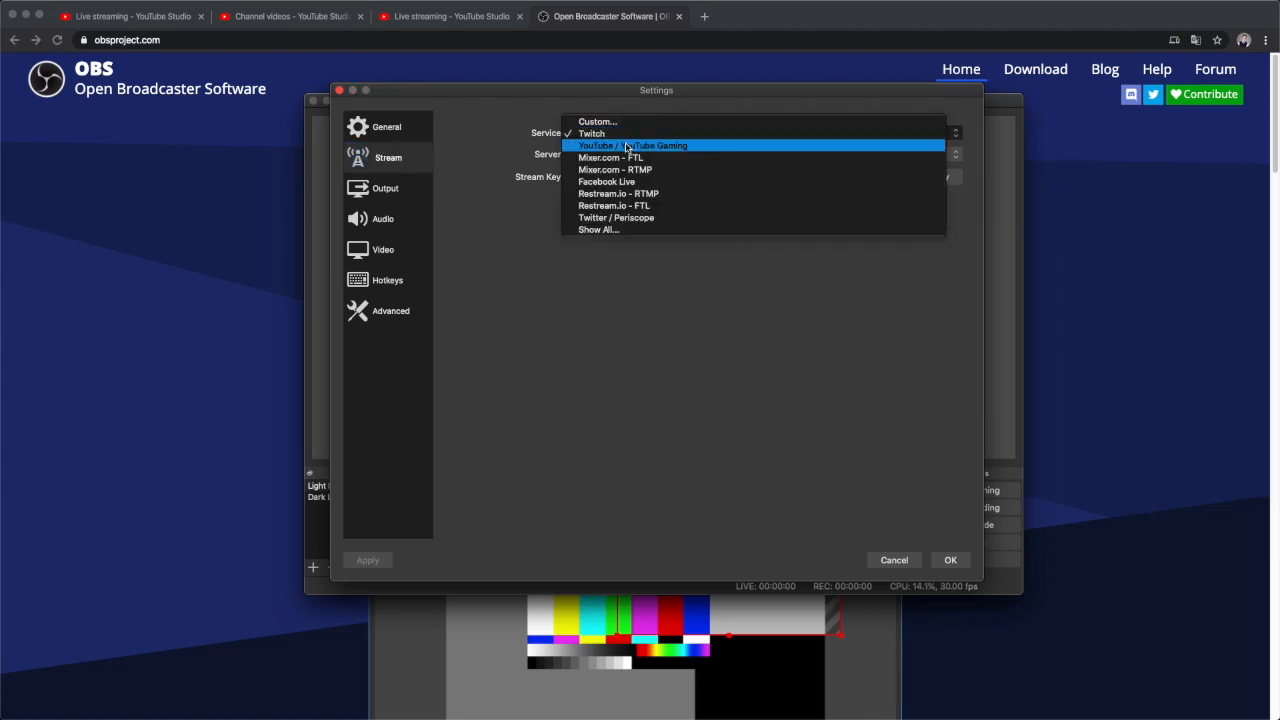
left_click(627, 146)
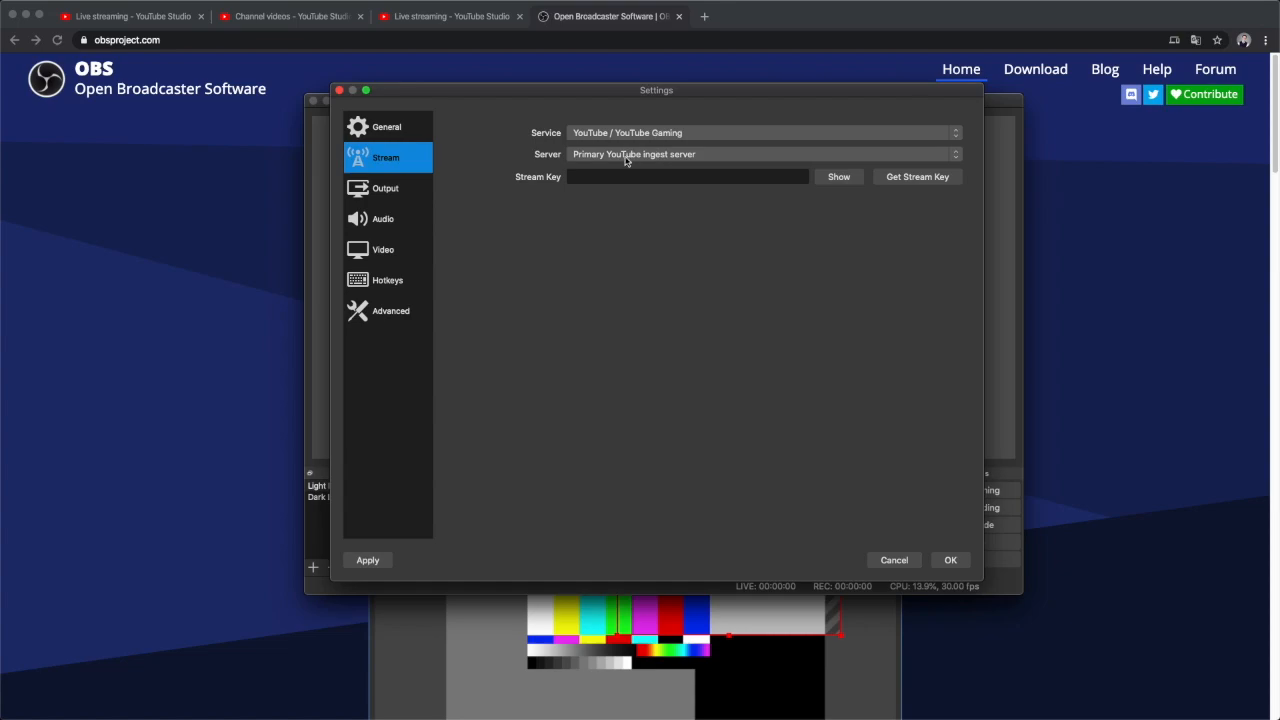
left_click(627, 156)
left_click(626, 156)
left_click(633, 175)
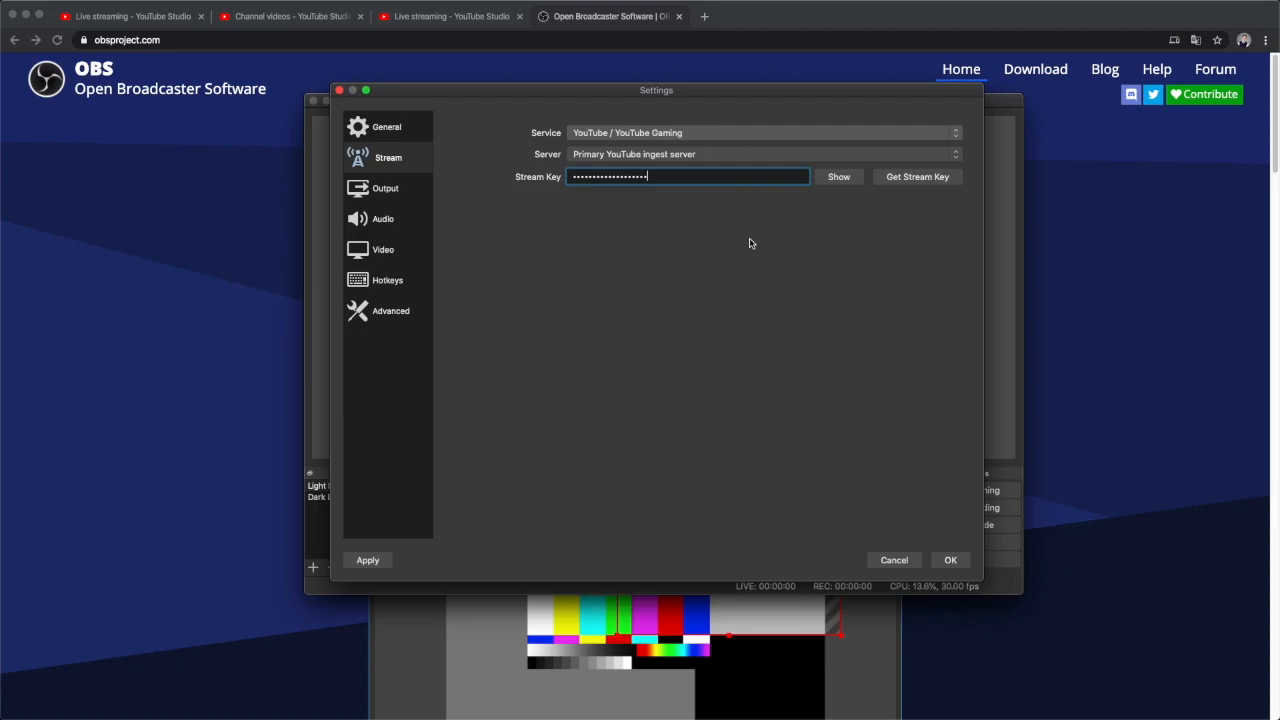
left_click(950, 561)
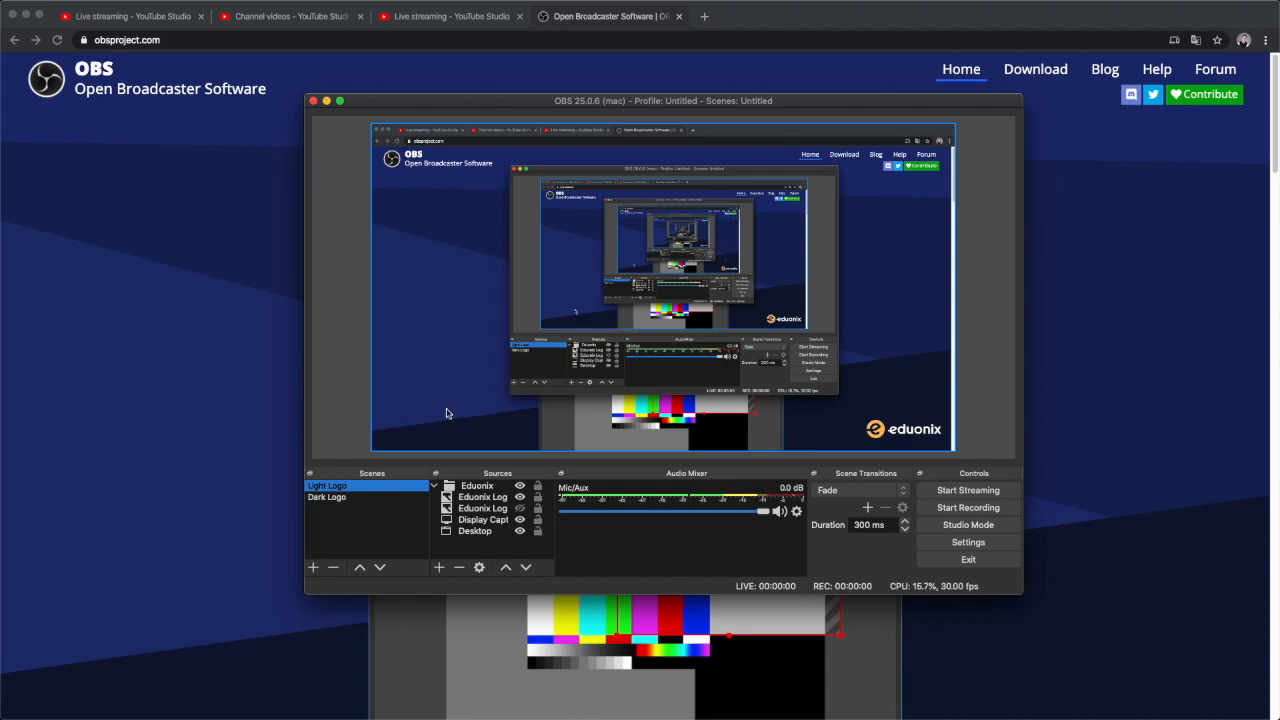
- Create a new scene named "KOTESOL NatCon"
left_click(313, 567)
type("KOTESOL NatCon")
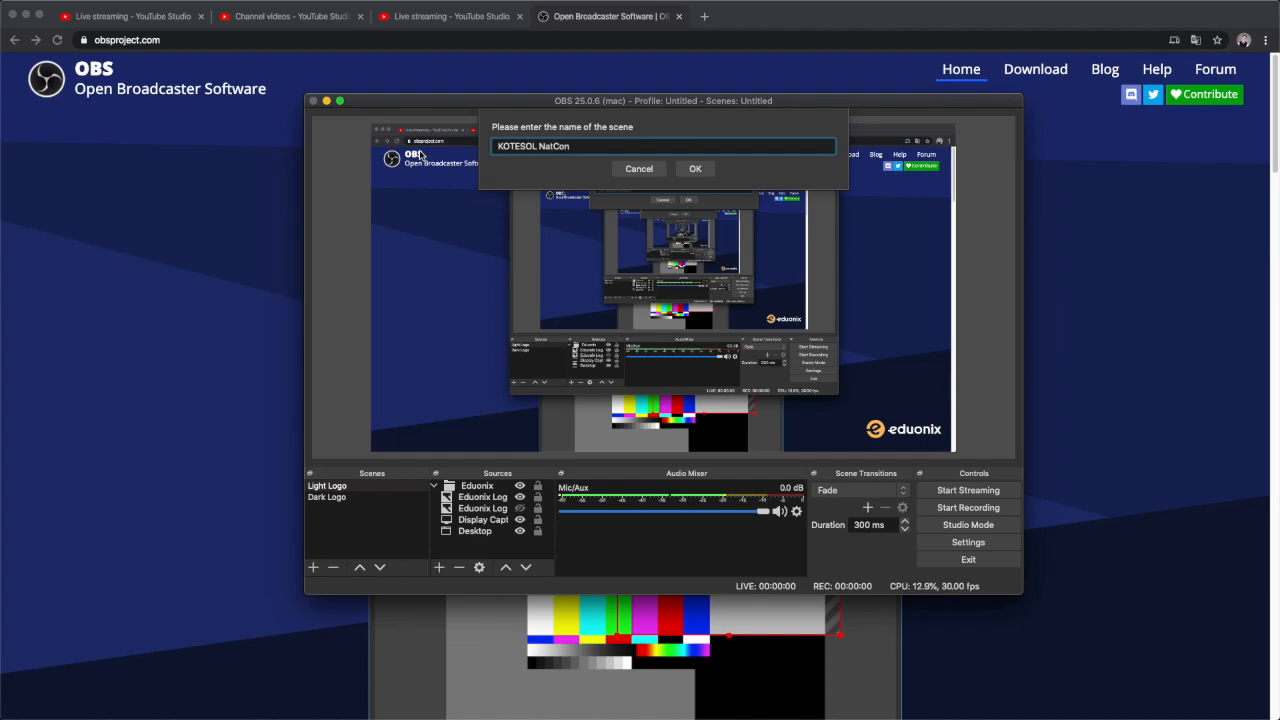
left_click(695, 170)
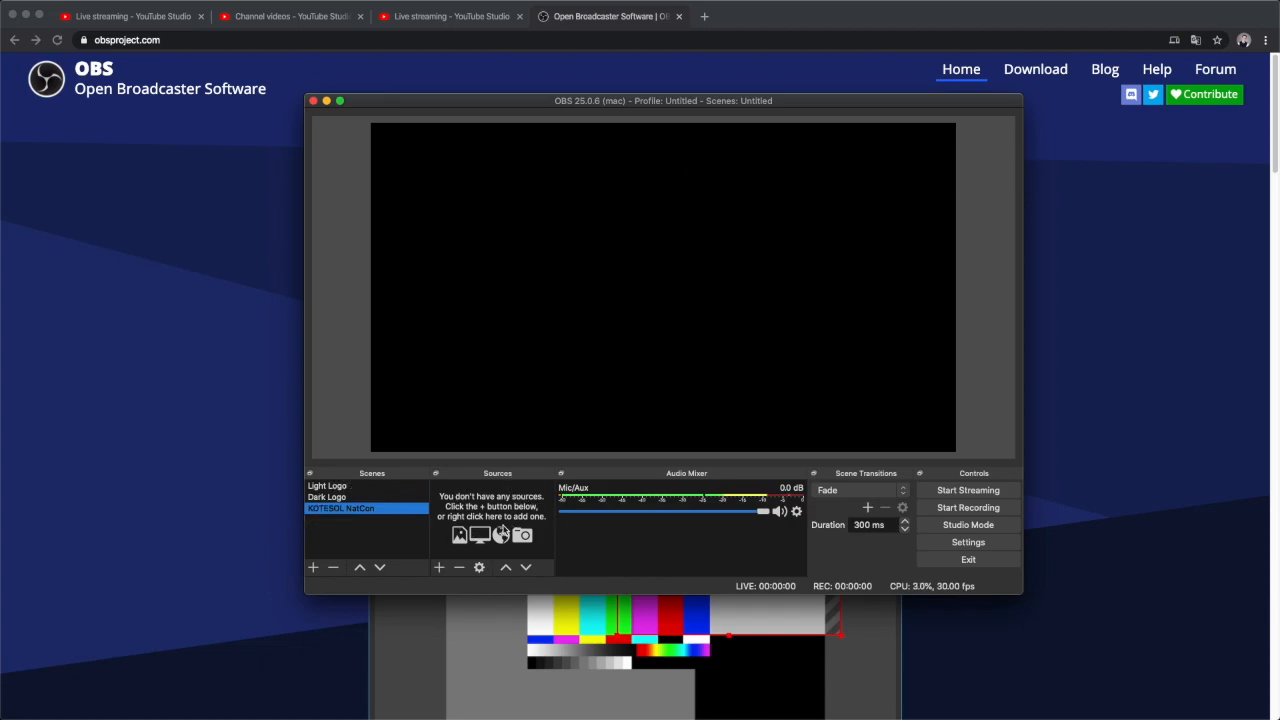
- Add a new video capture device source named "Webcam" to the KOTESOL NatCon scene
left_click(439, 568)
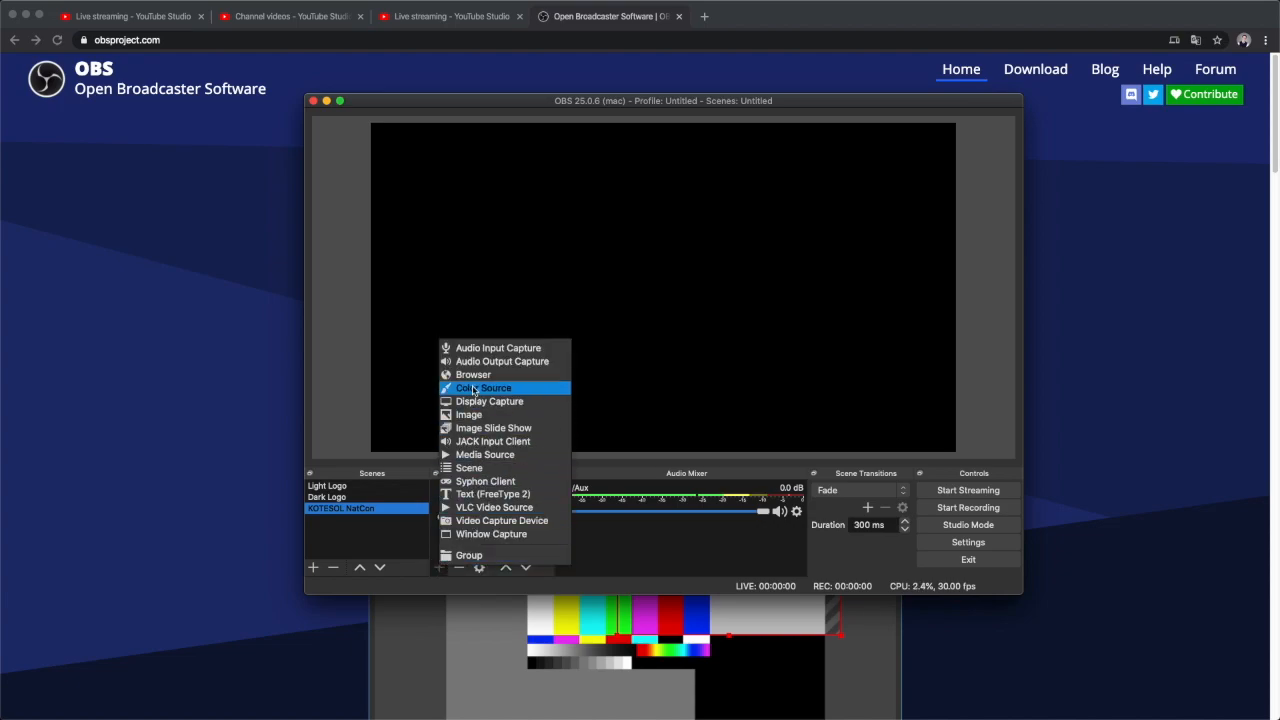
left_click(490, 521)
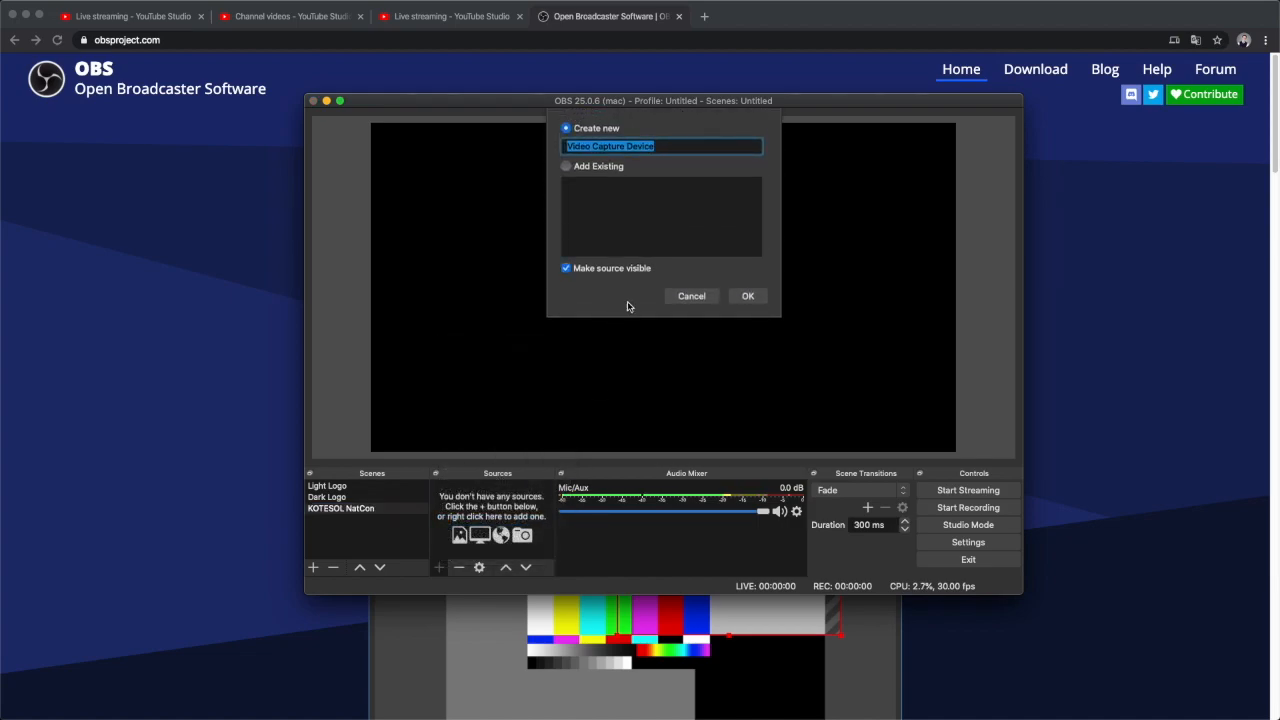
left_click(566, 167)
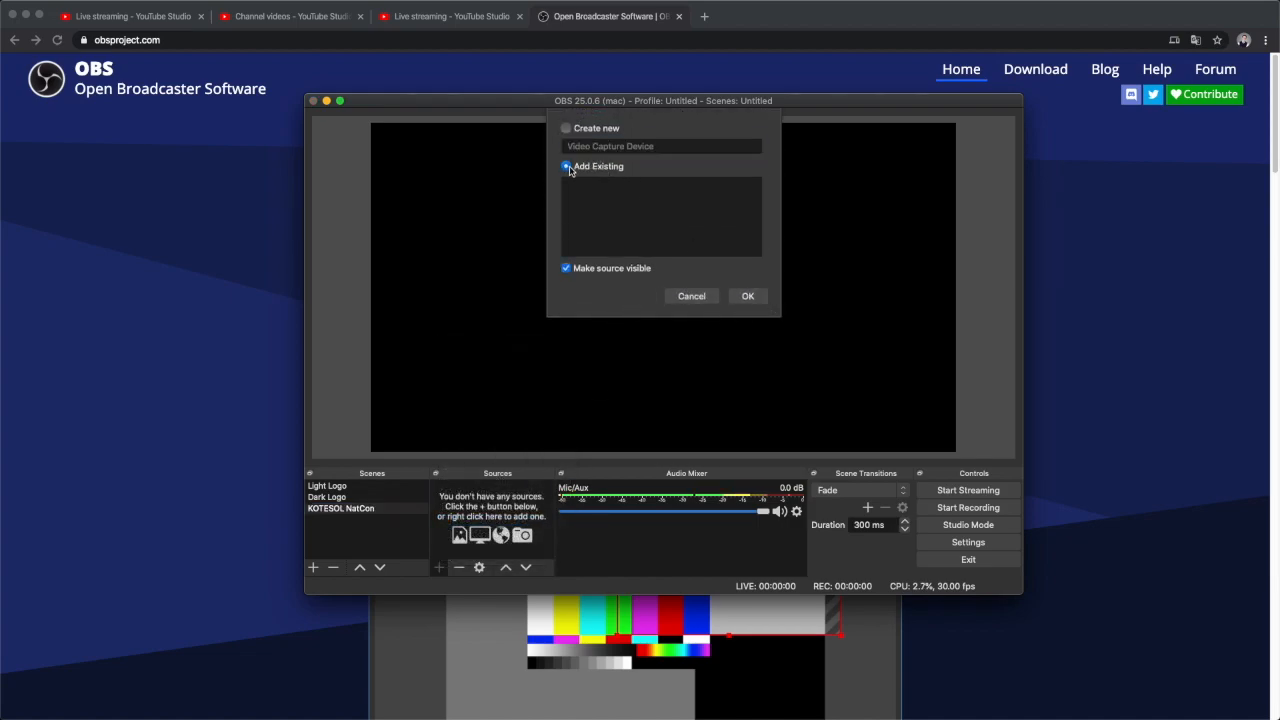
left_click(565, 128)
triple_click(590, 147)
type("Webcam")
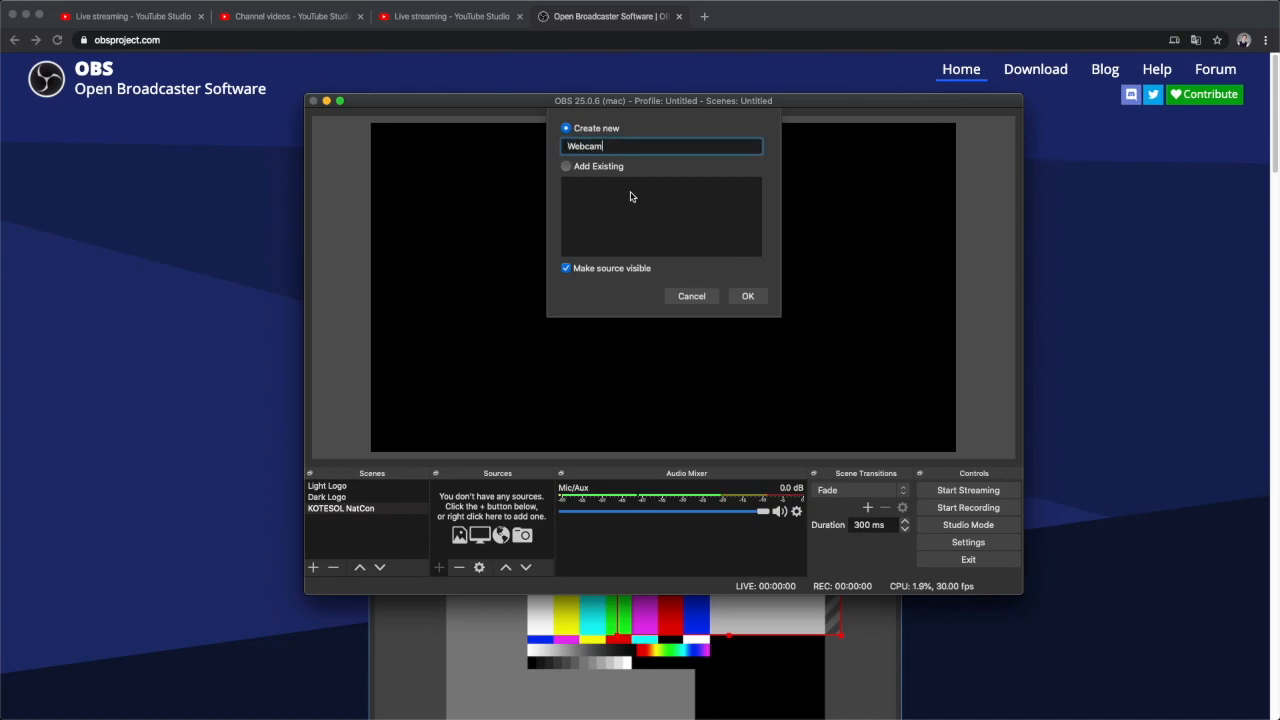
left_click(747, 296)
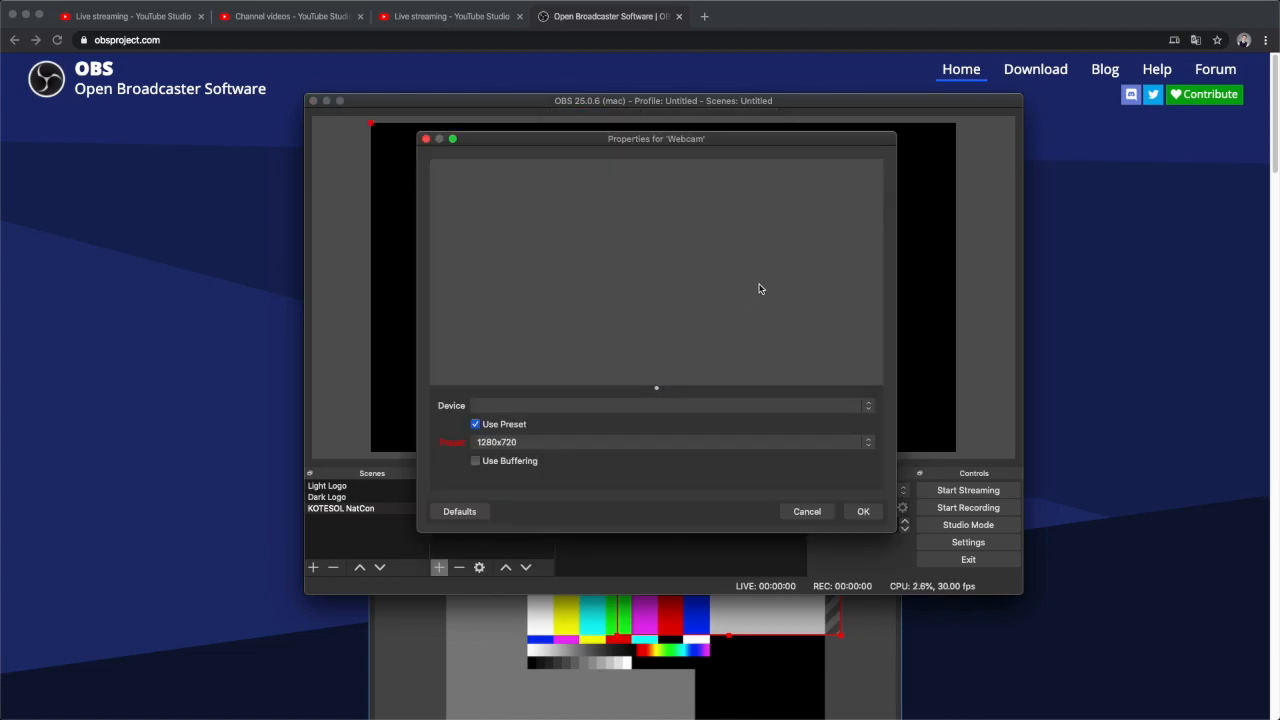
- Select Webcam C170 as the source's capture device and allow access to the camera
left_click(610, 406)
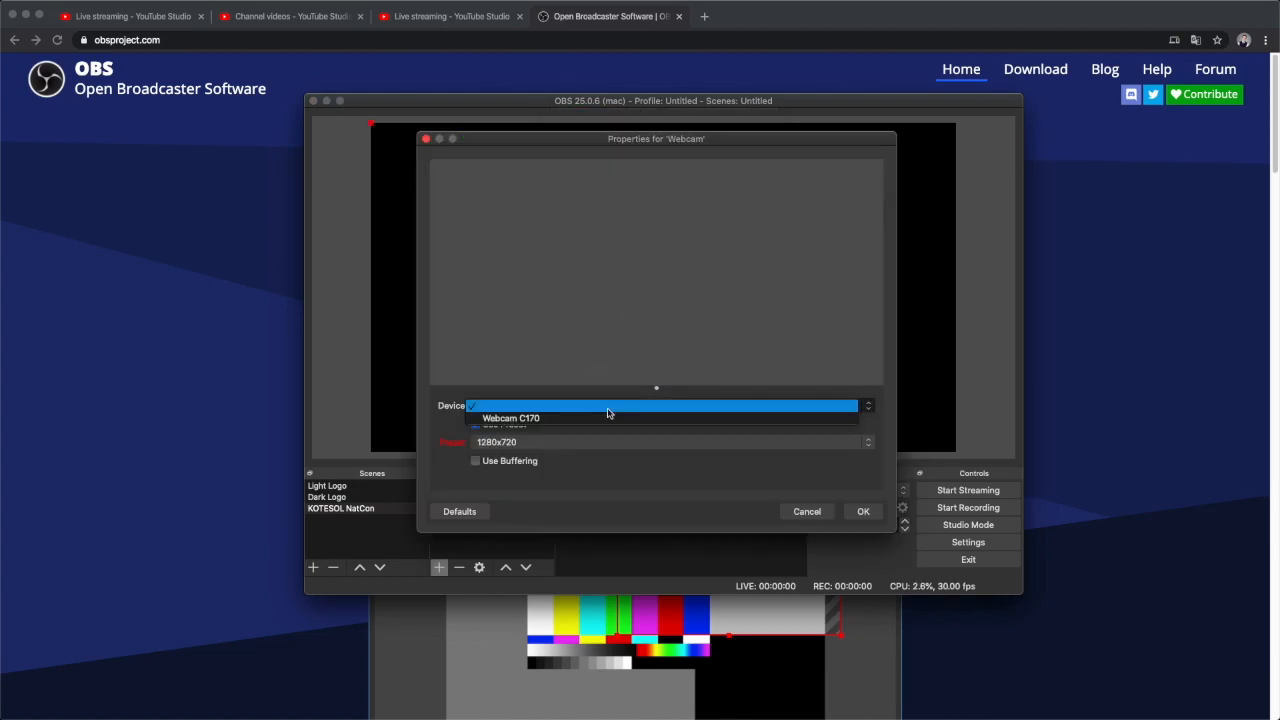
left_click(556, 419)
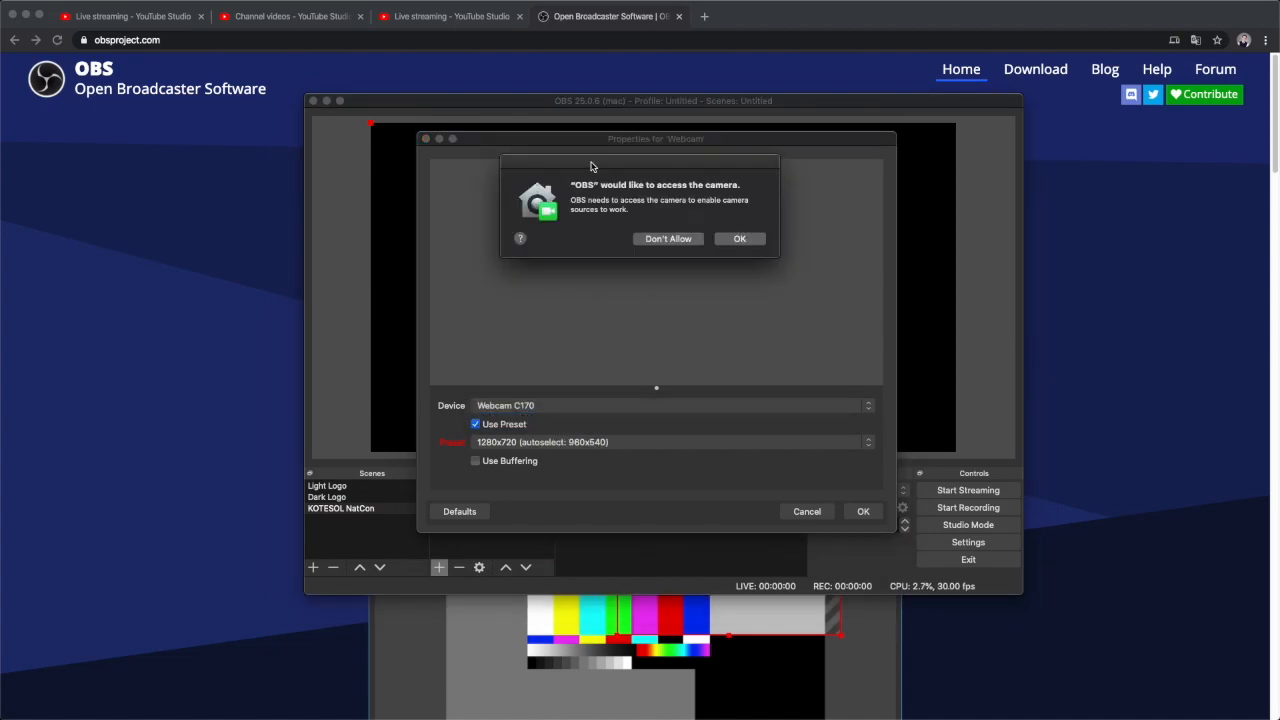
left_click(740, 239)
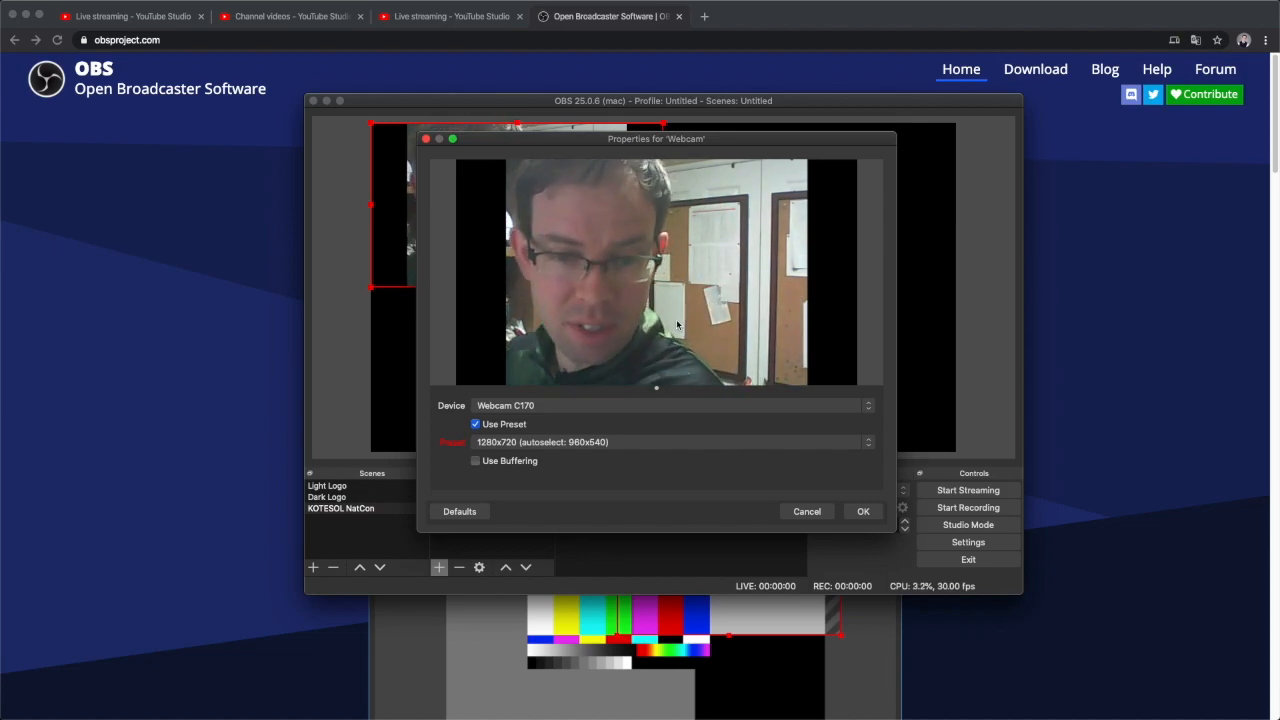
- Set the webcam's resolution preset to 960x540 and accept its properties
left_click(503, 443)
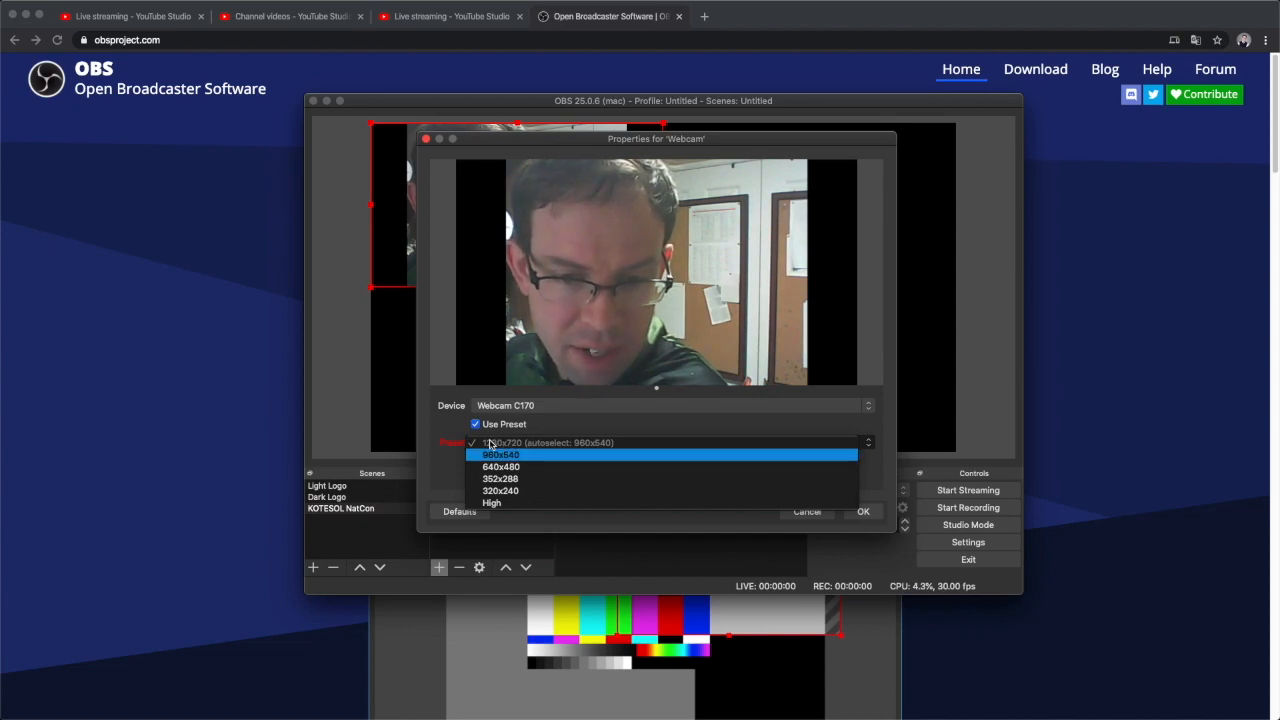
left_click(495, 454)
left_click(540, 447)
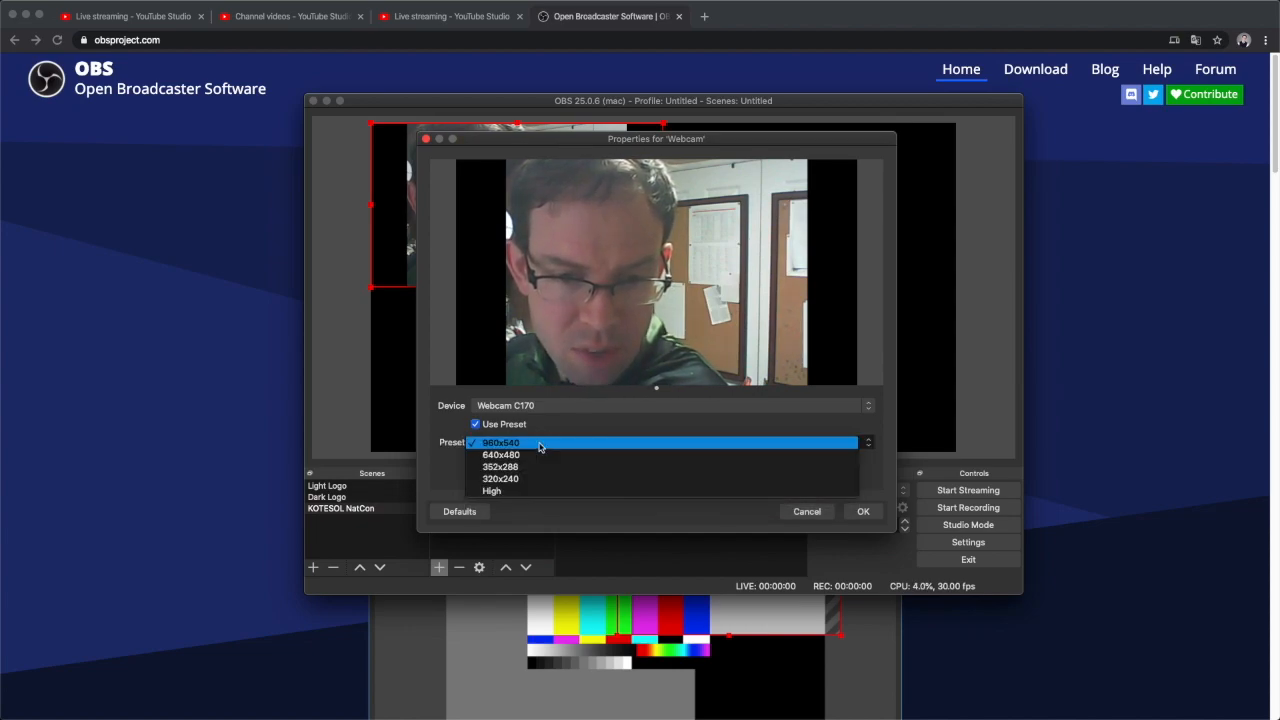
left_click(515, 443)
left_click(510, 446)
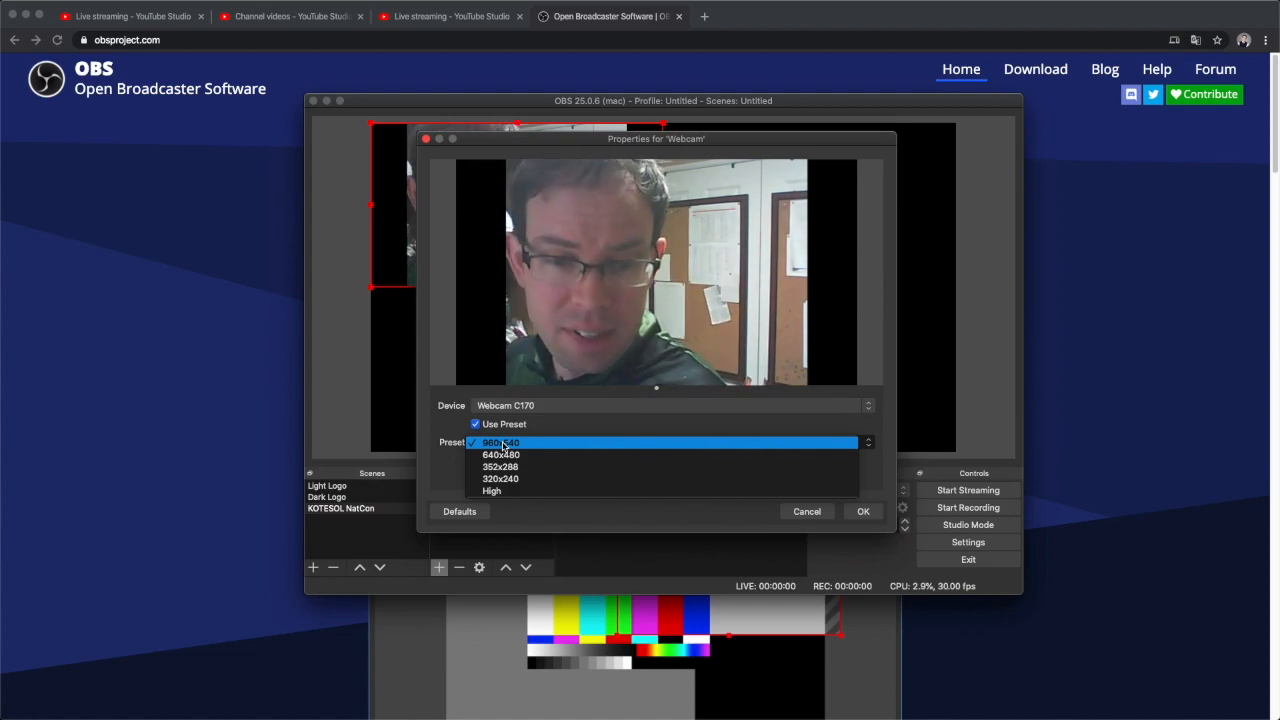
left_click(866, 513)
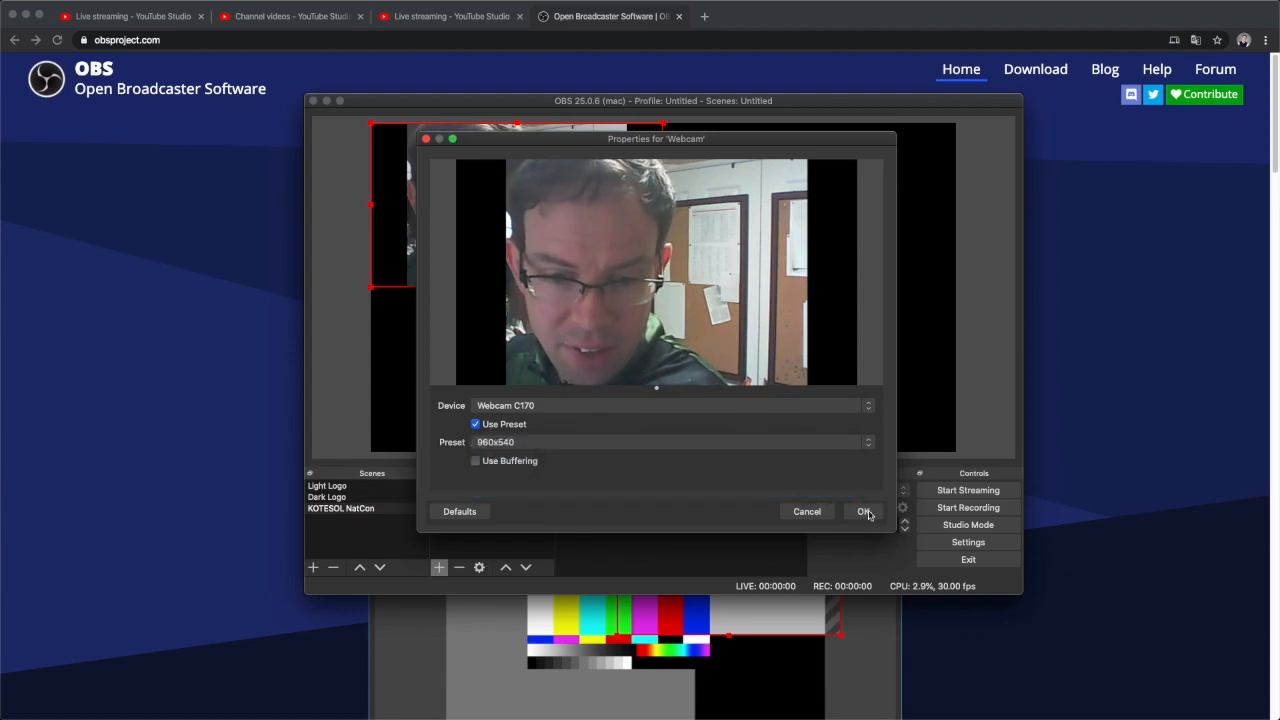
left_click(866, 513)
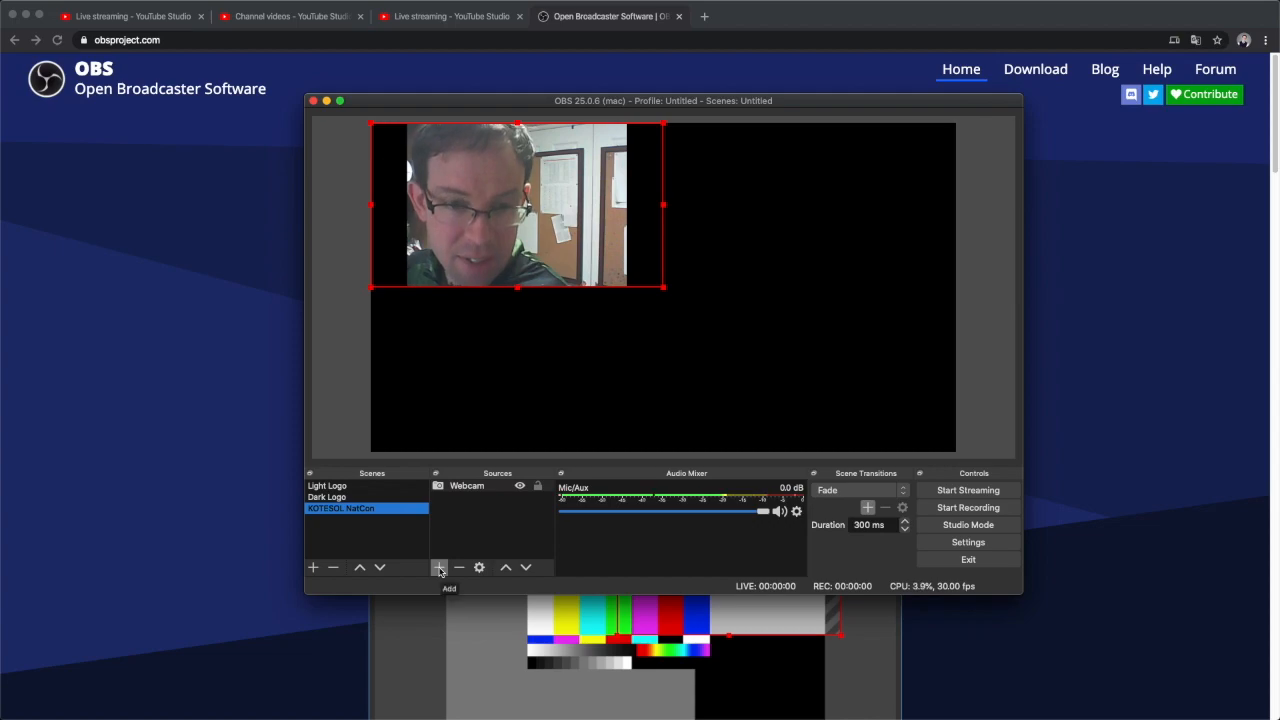
- Move the webcam picture to the canvas's upper-right corner and shrink it to less than a quarter of the canvas width
left_click_drag(461, 181, 731, 200)
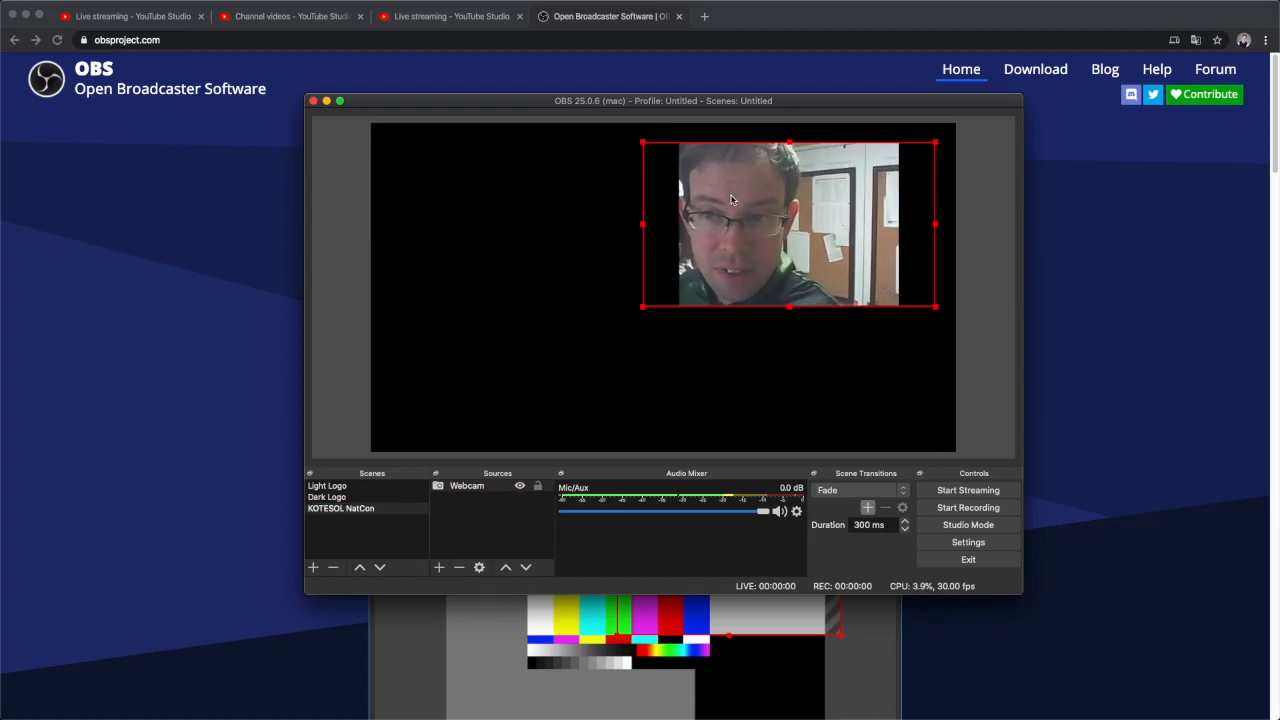
left_click_drag(642, 307, 806, 213)
left_click_drag(890, 179, 880, 168)
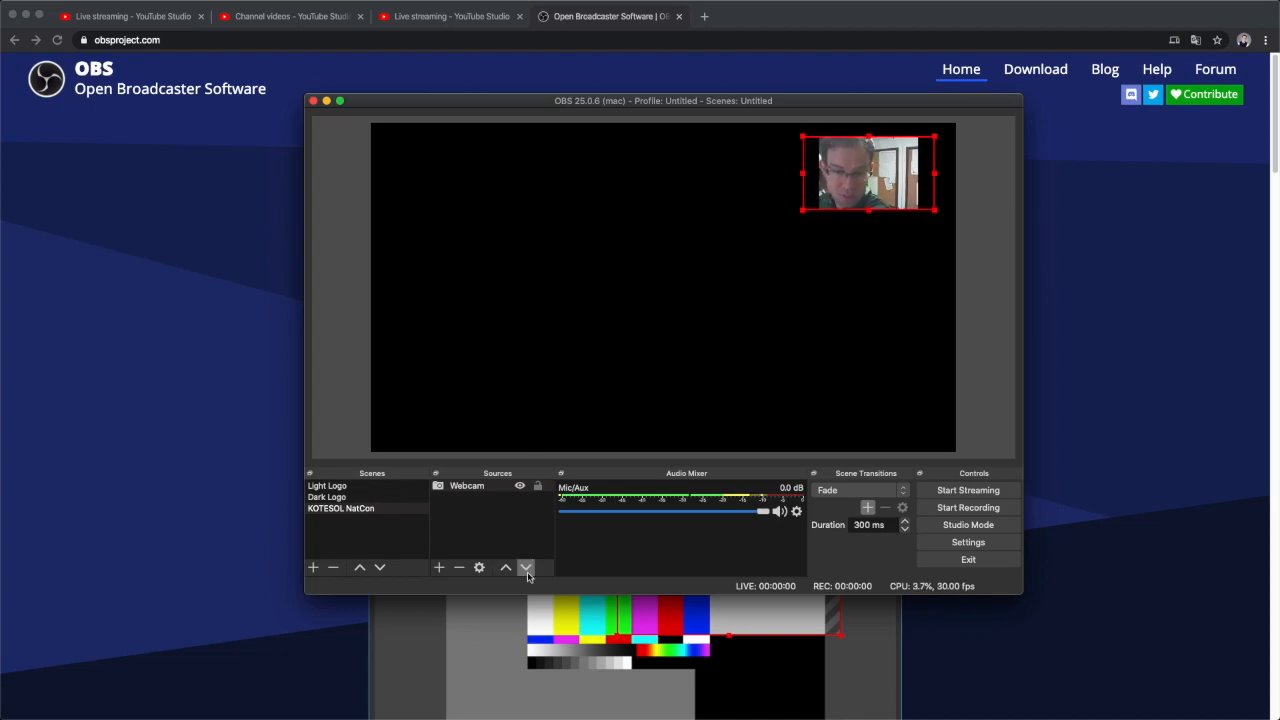
- Add a new image source to the scene, keeping the default name
left_click(440, 569)
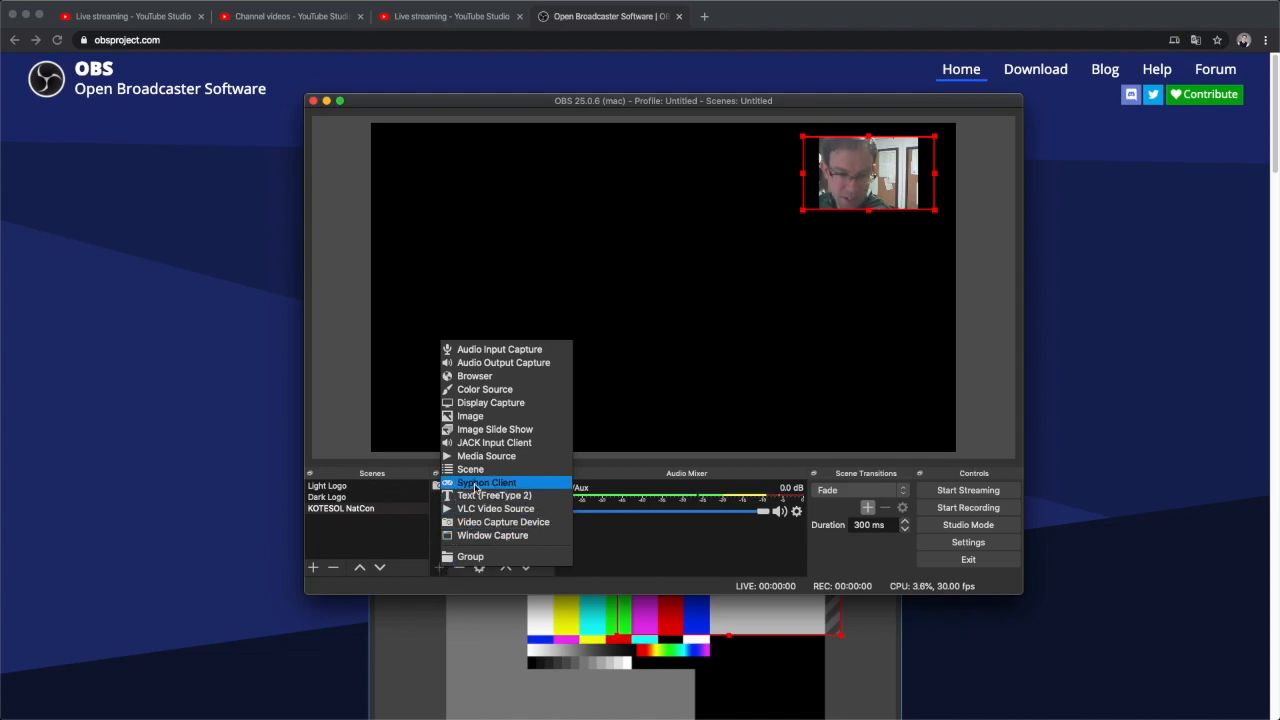
left_click(470, 416)
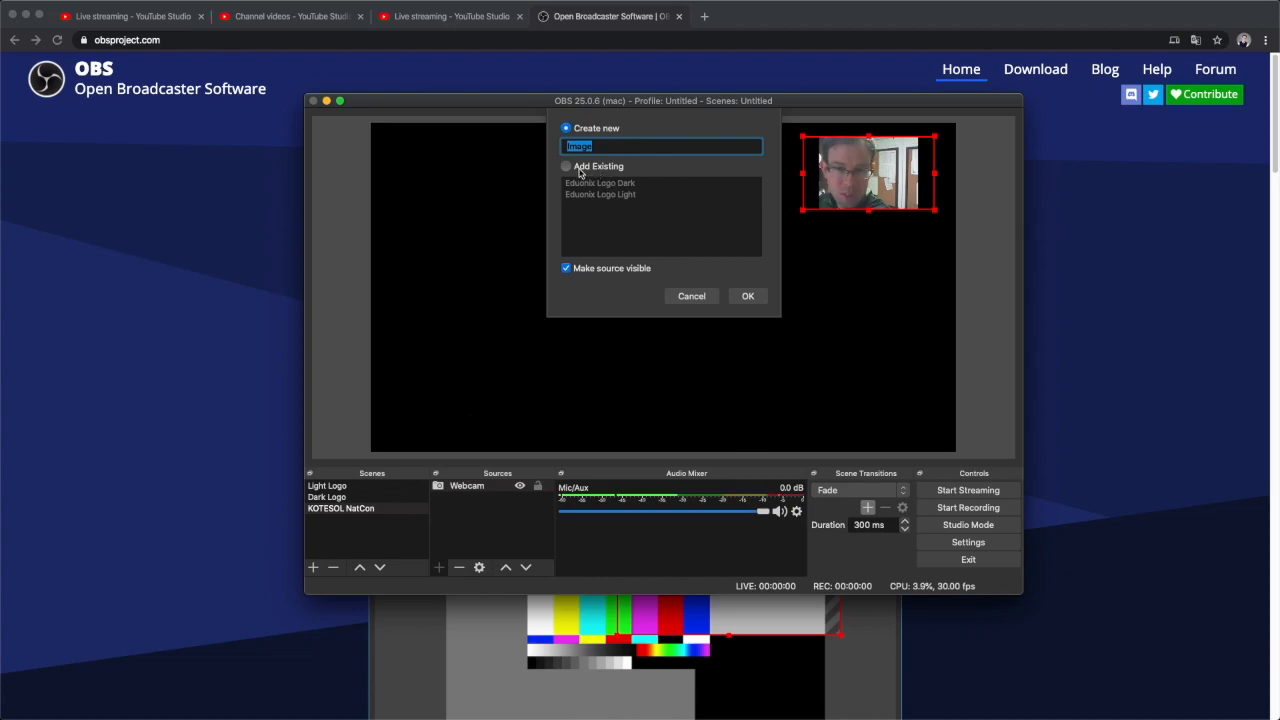
left_click(748, 298)
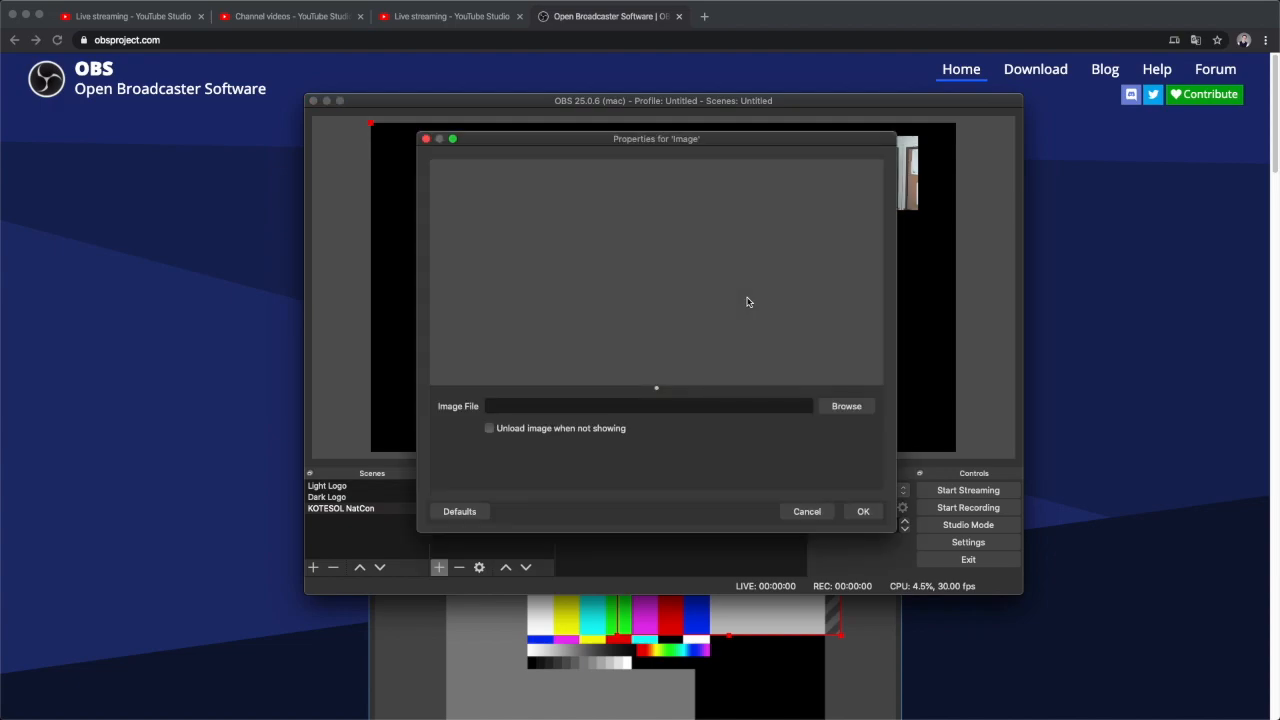
- Load "Screen Shot 2020-04-16 at 10.14.21 AM.png" from the Desktop into the image source, allowing Desktop folder access, and accept its properties
left_click(838, 405)
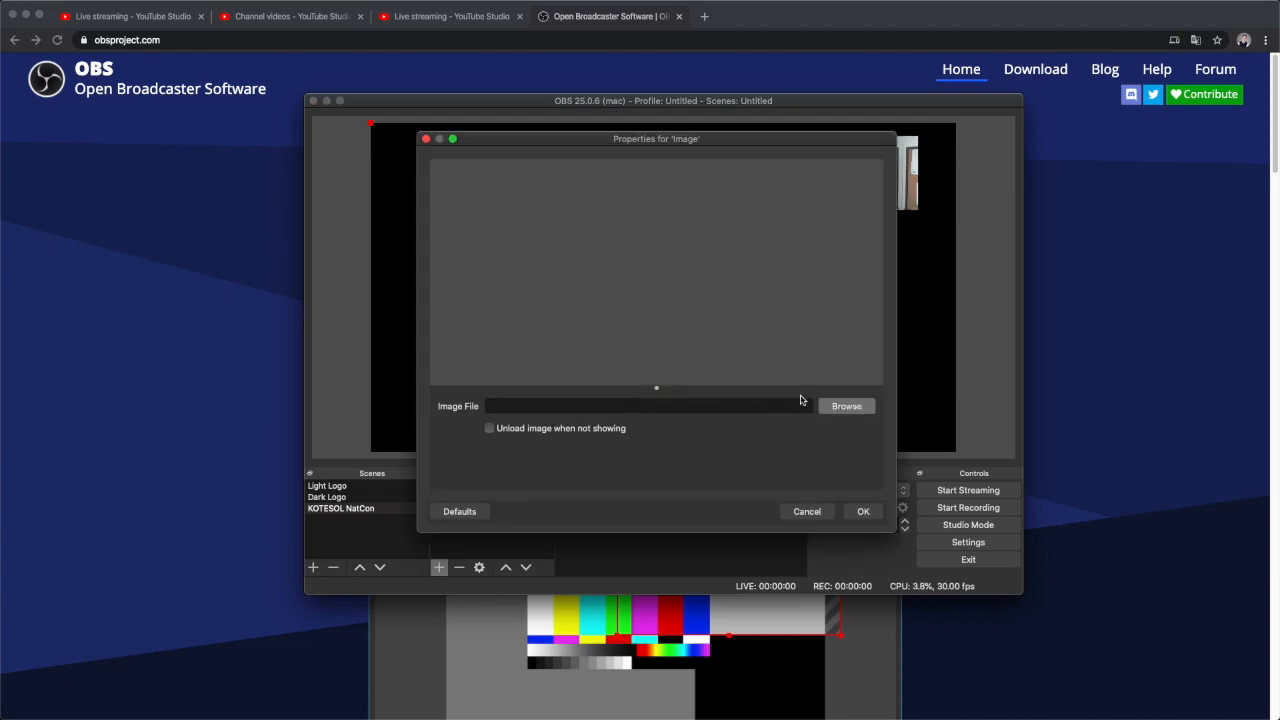
left_click(846, 406)
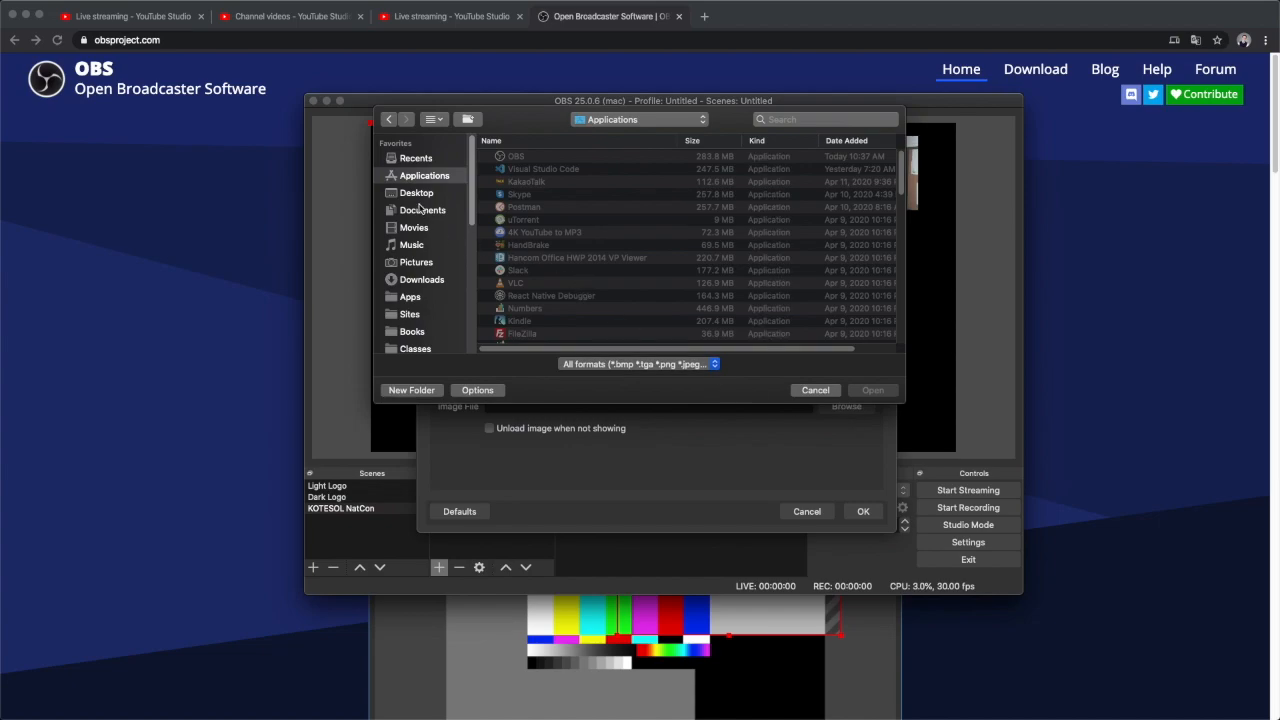
left_click(416, 193)
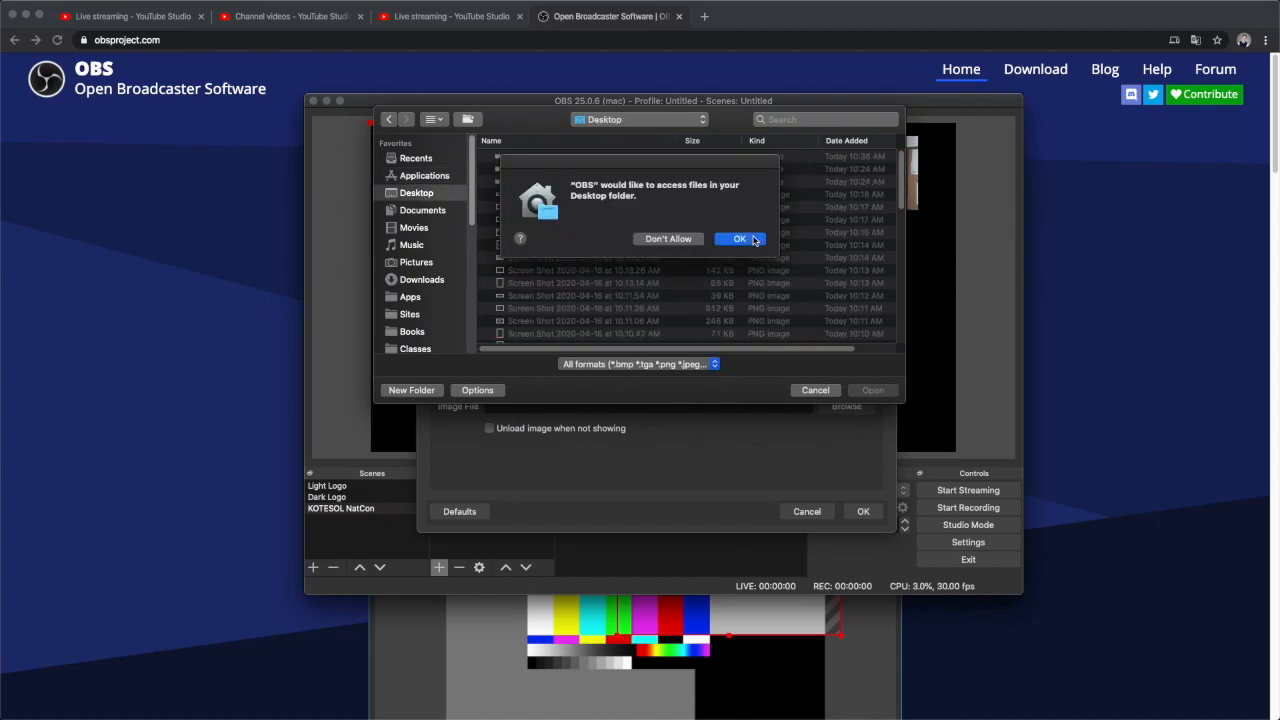
left_click(740, 239)
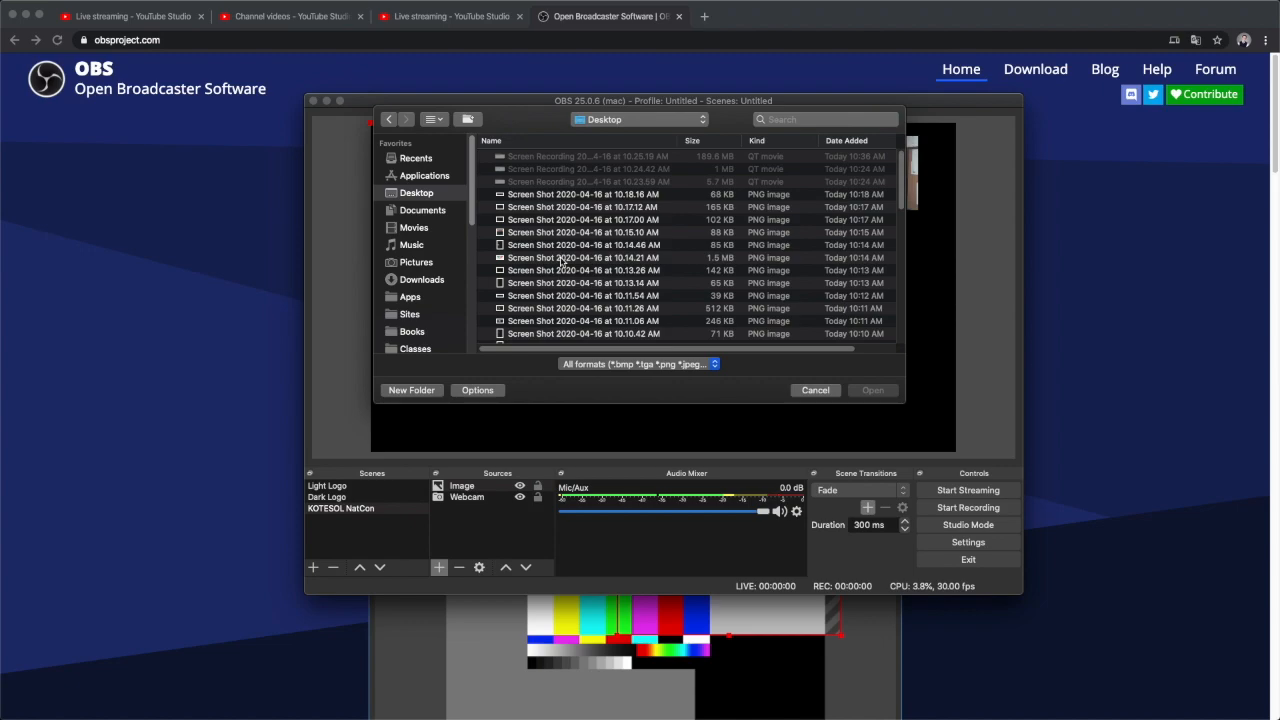
left_click(562, 259)
left_click(873, 391)
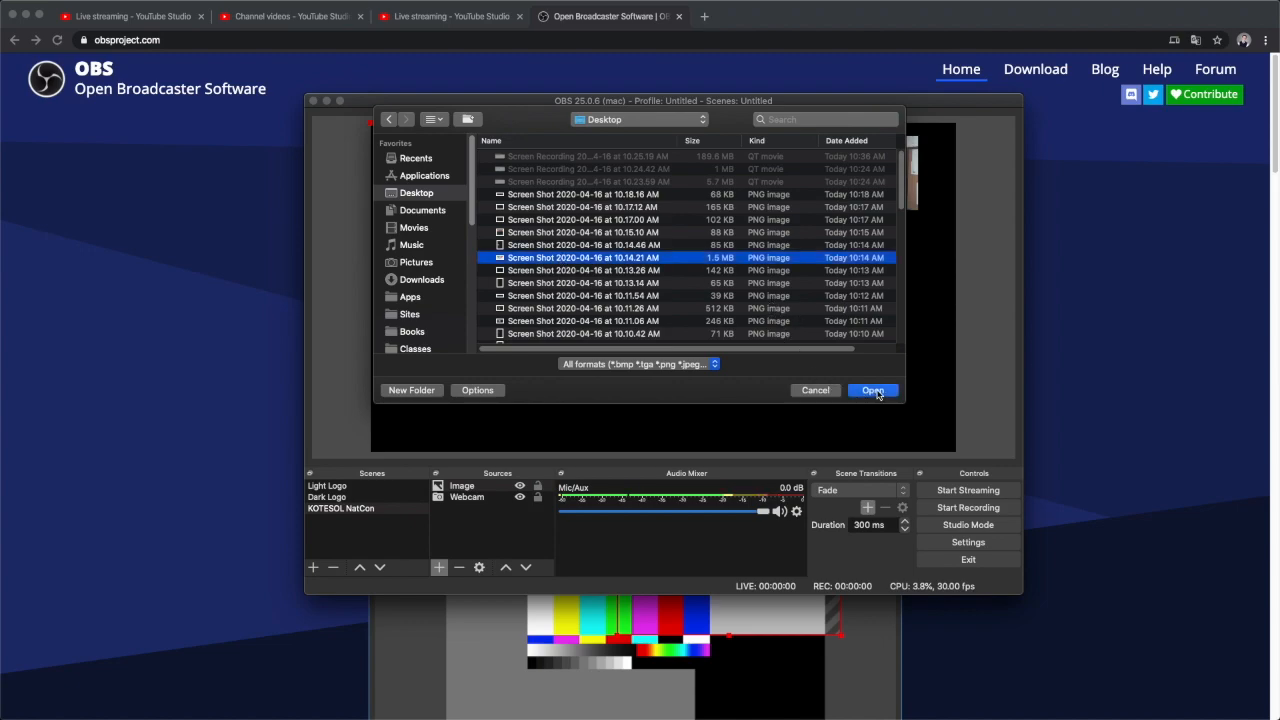
left_click(860, 510)
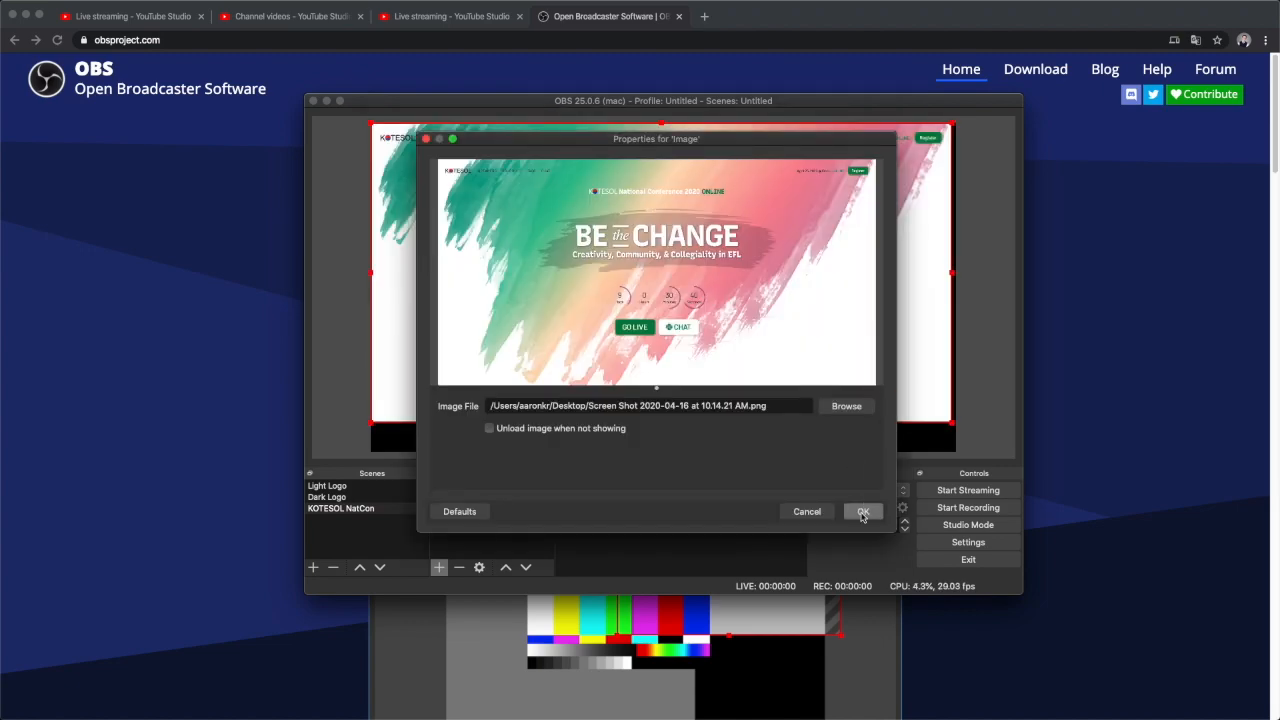
- Enlarge and roughly centre the image so it covers the whole canvas, and reorder the sources so Webcam sits above Image
left_click_drag(662, 424, 663, 451)
mouse_move(776, 312)
left_mouse_down()
mouse_move(743, 311)
mouse_move(774, 313)
left_mouse_up()
left_click_drag(862, 306, 839, 307)
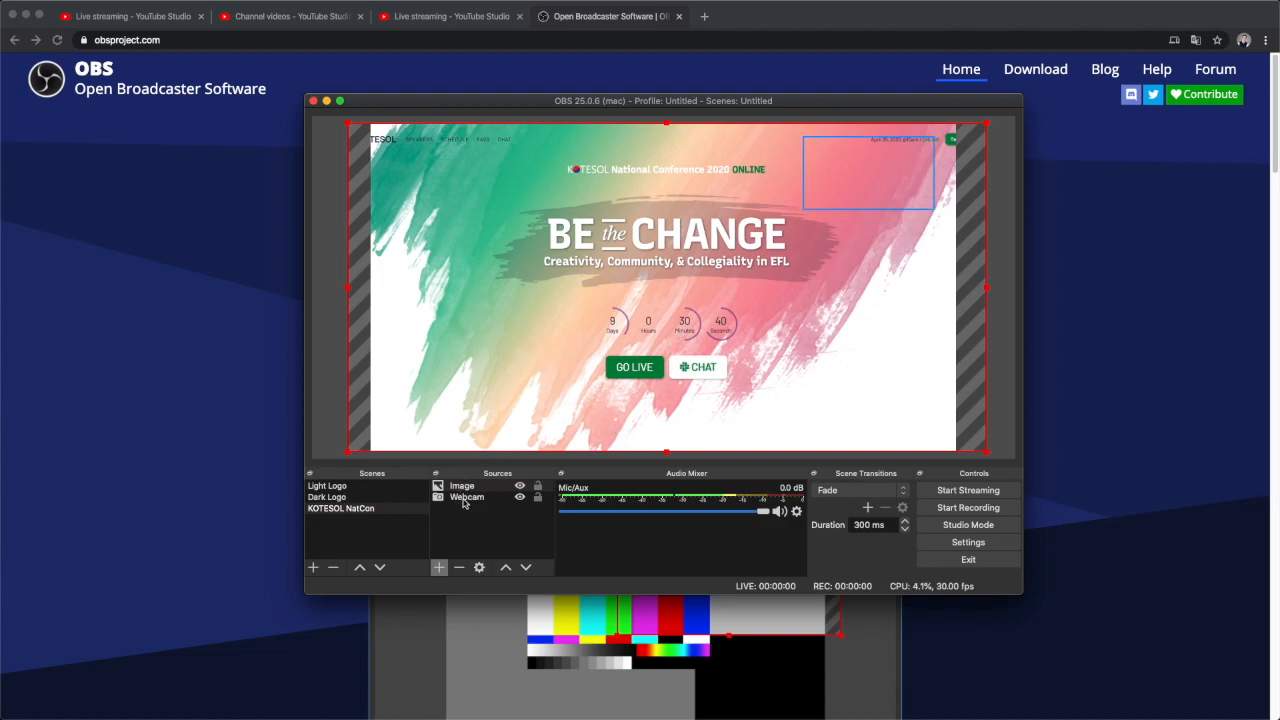
left_click_drag(463, 503, 465, 486)
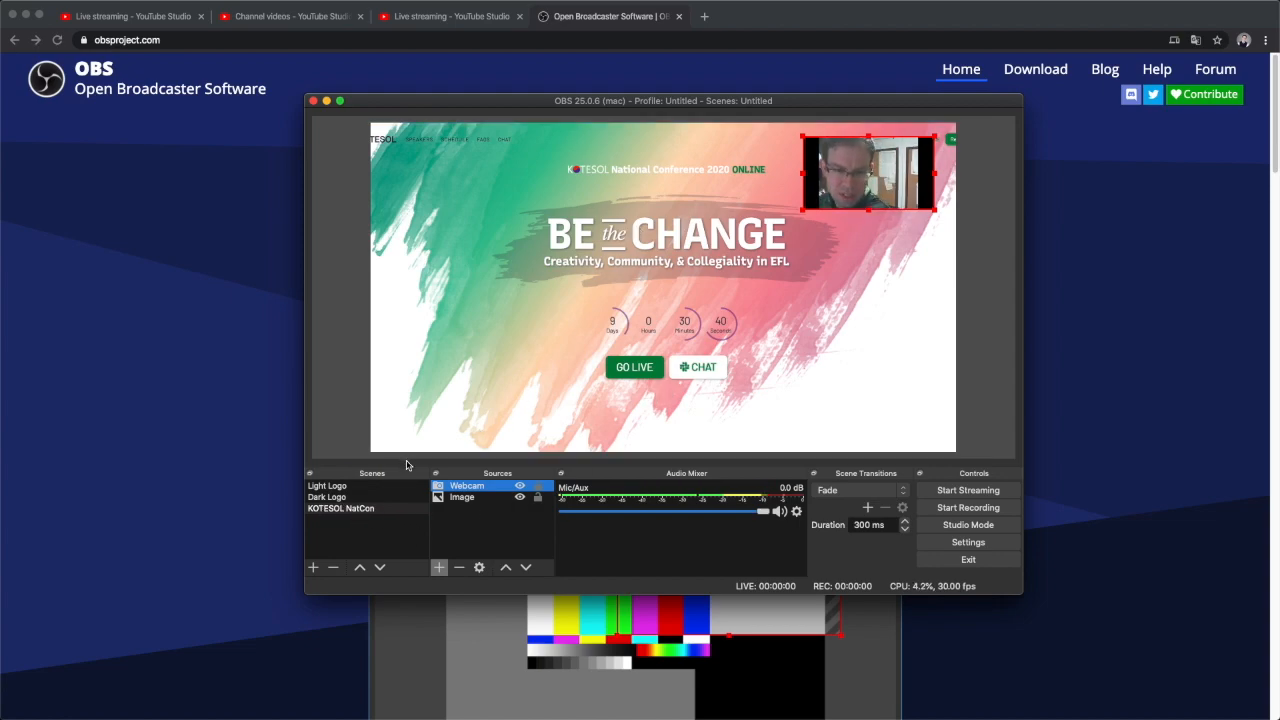
- Add a new media source named "MP3" to the KOTESOL NatCon scene
left_click(353, 512)
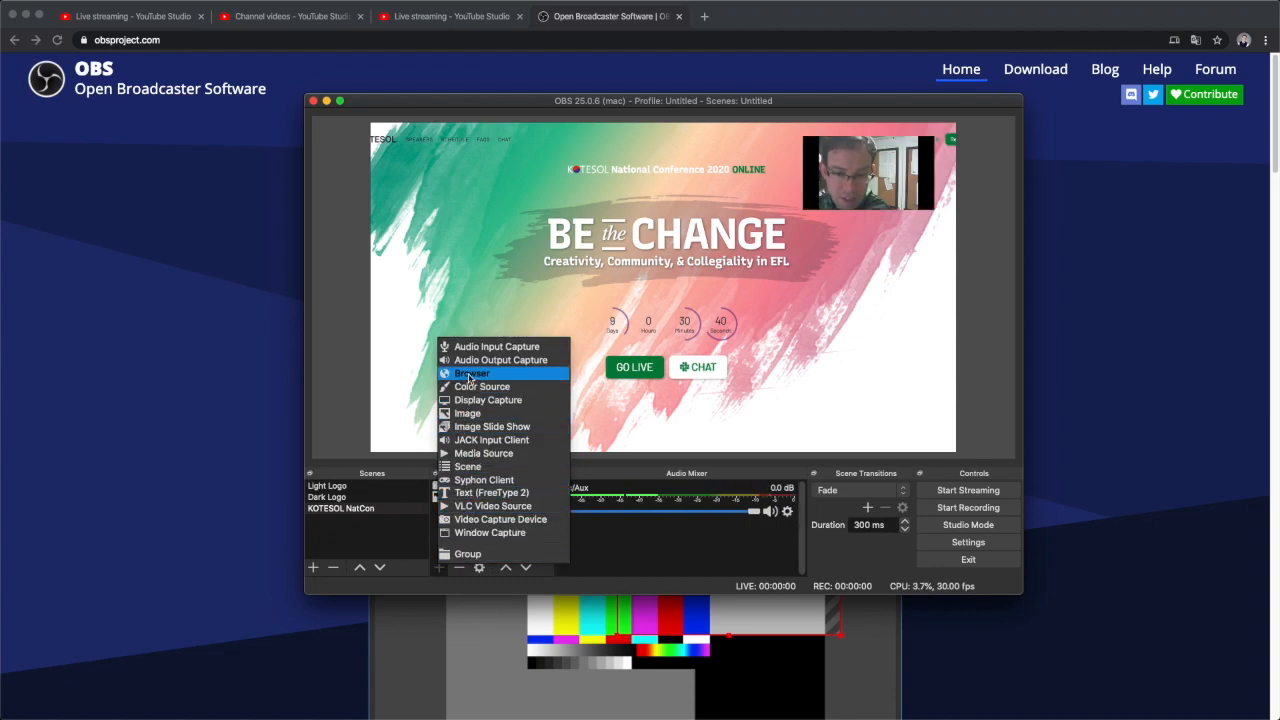
left_click(483, 454)
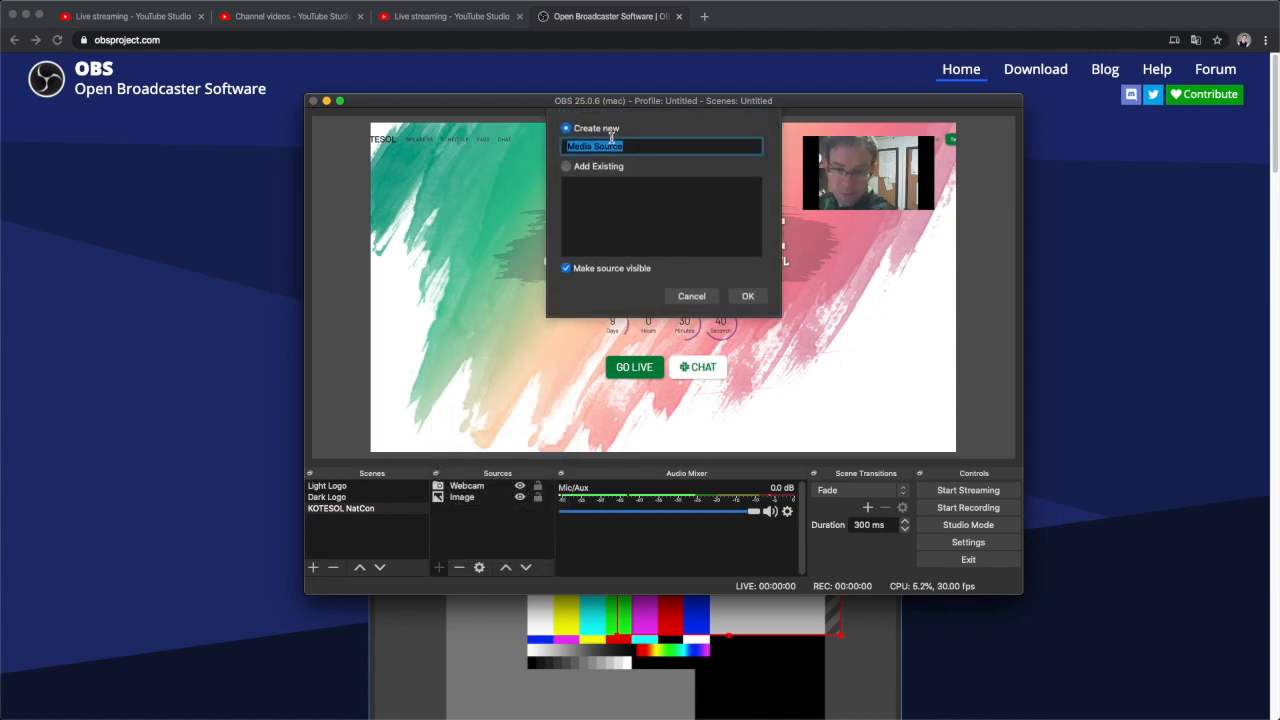
type("MP3")
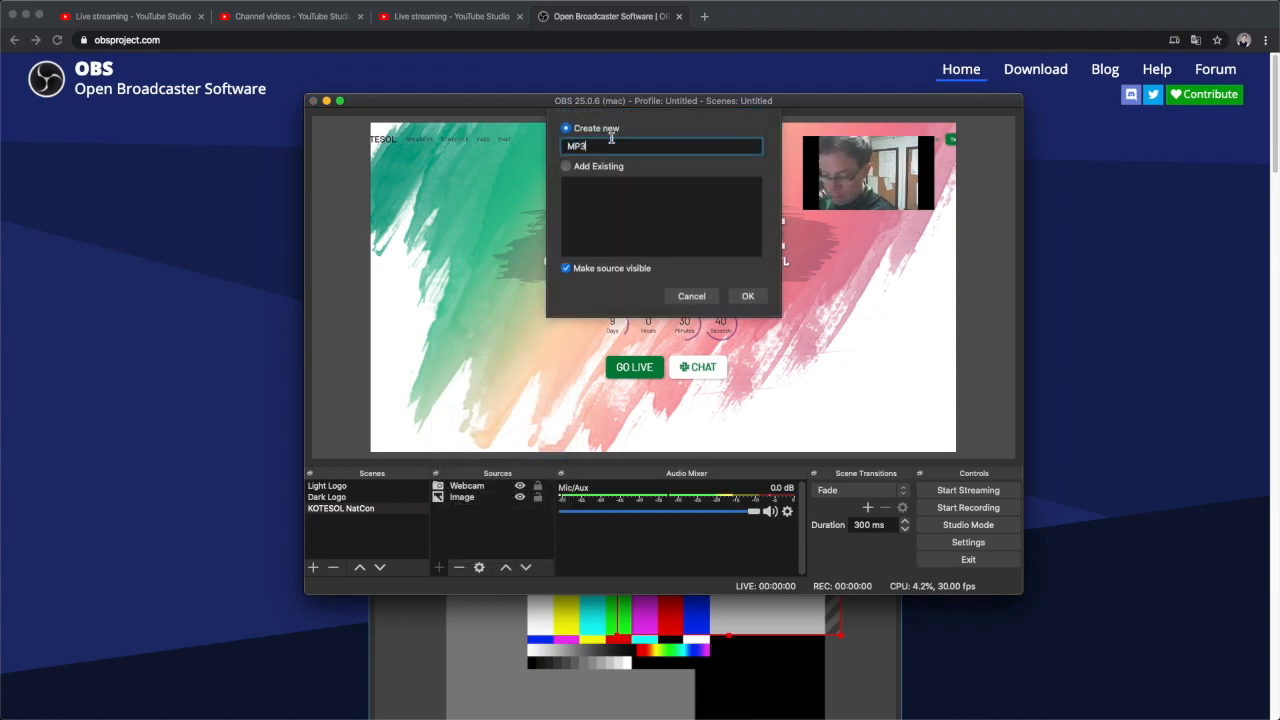
left_click(747, 296)
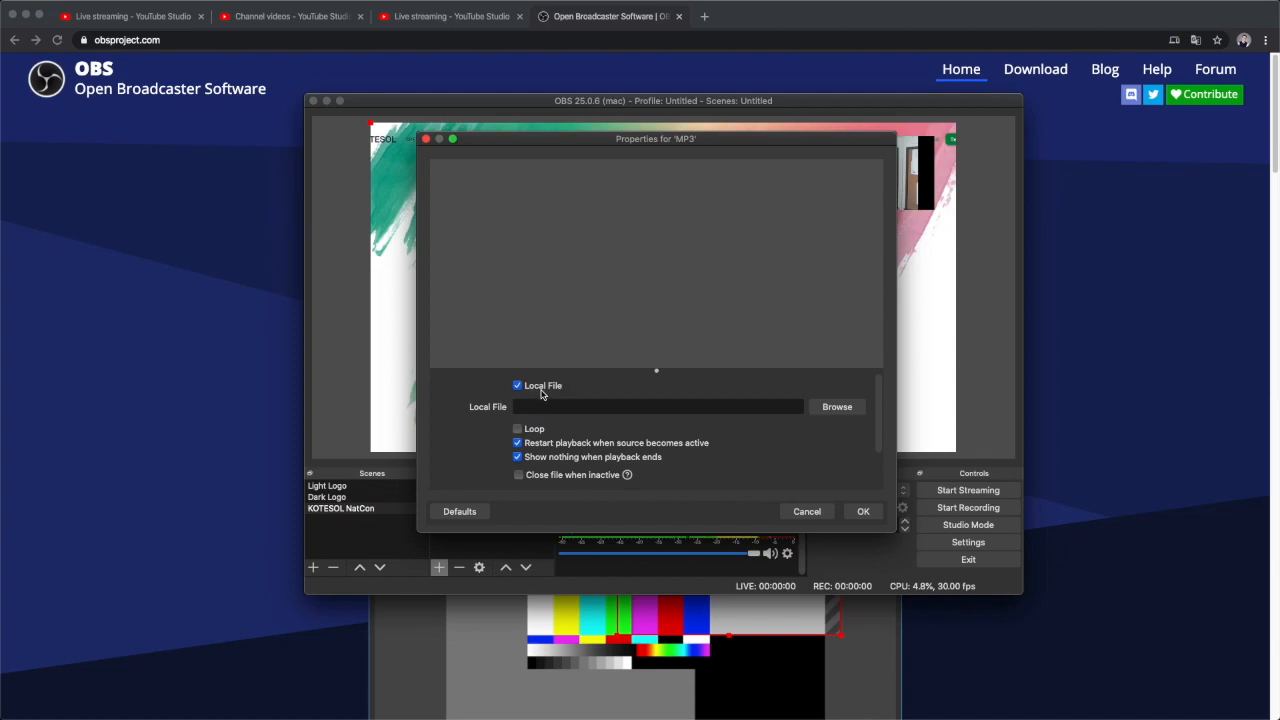
- Load the Desktop file "Screen Recording 2020-04-16 at 10.25.19 AM.mov" into the MP3 source, and shrink its picture into the canvas's lower-left area
left_click(843, 407)
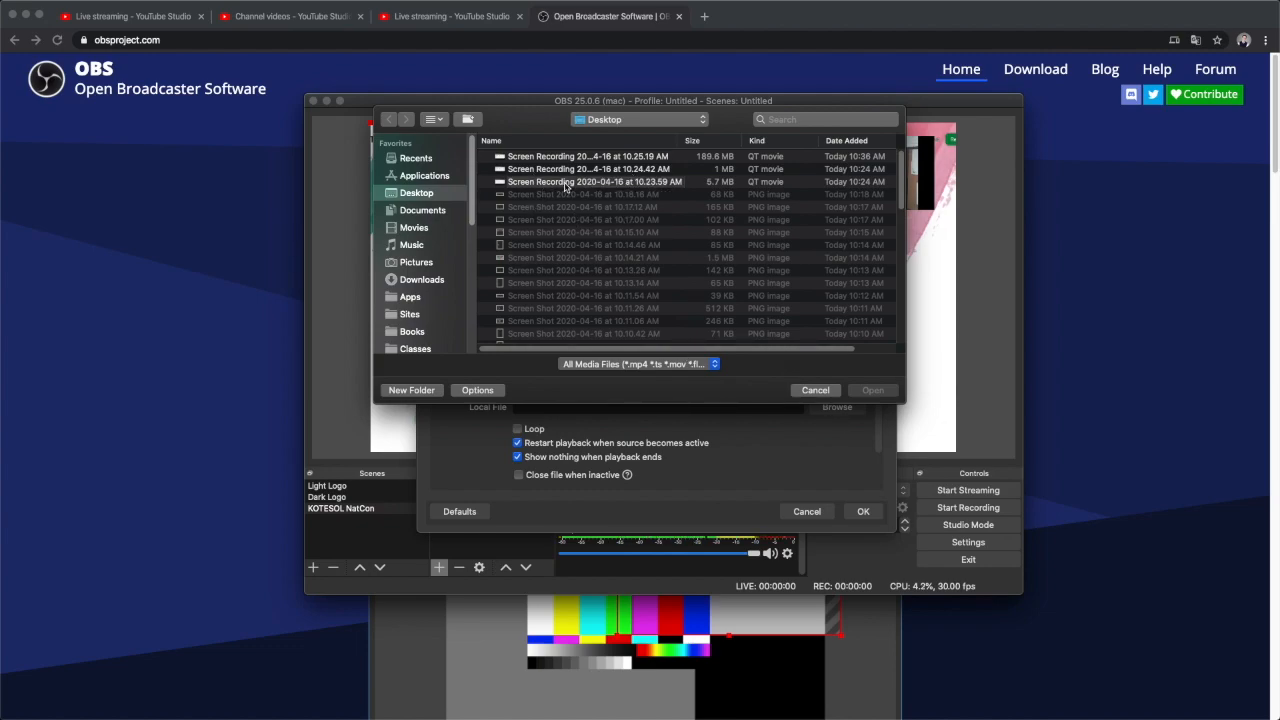
left_click(665, 366)
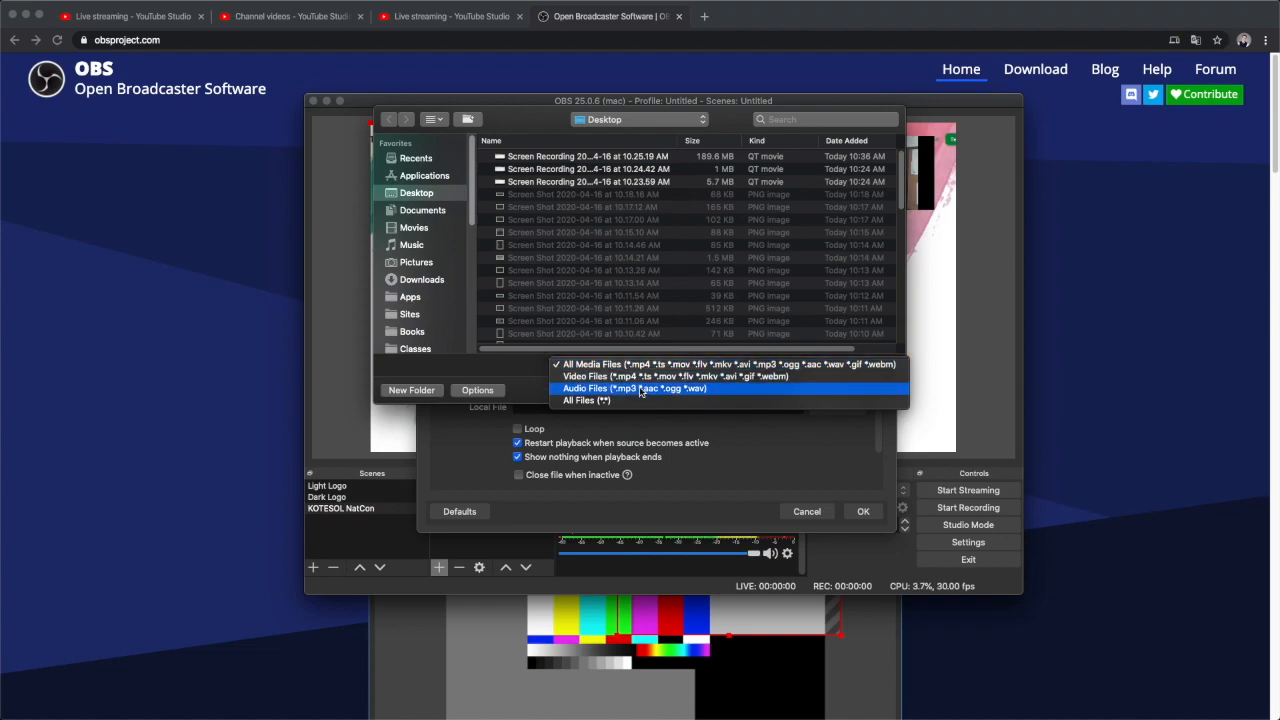
left_click(640, 388)
left_click(637, 364)
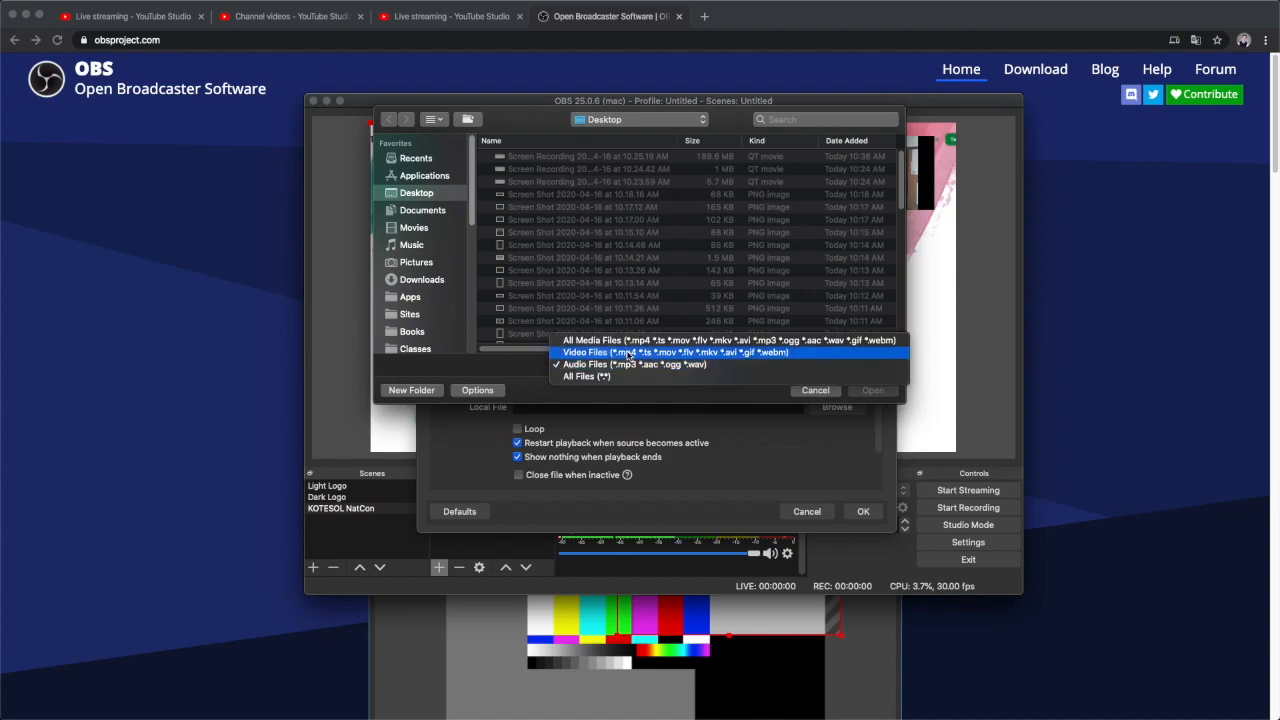
left_click(629, 341)
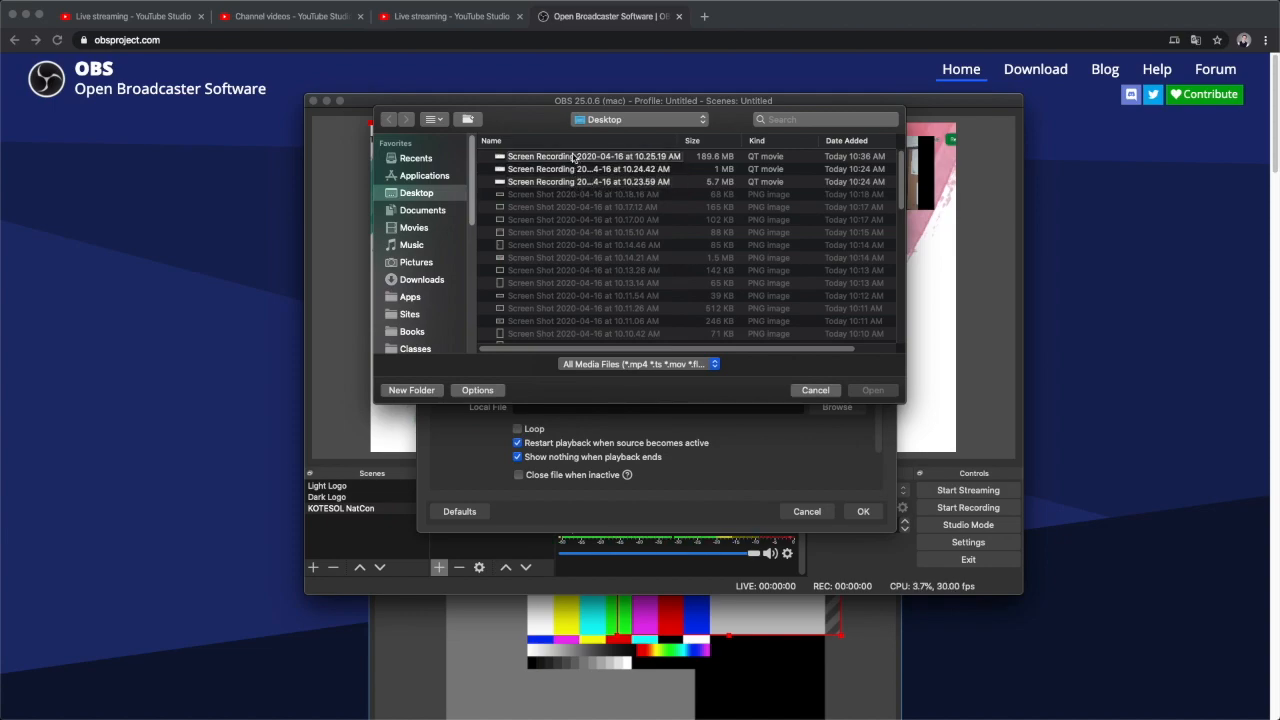
left_click(573, 157)
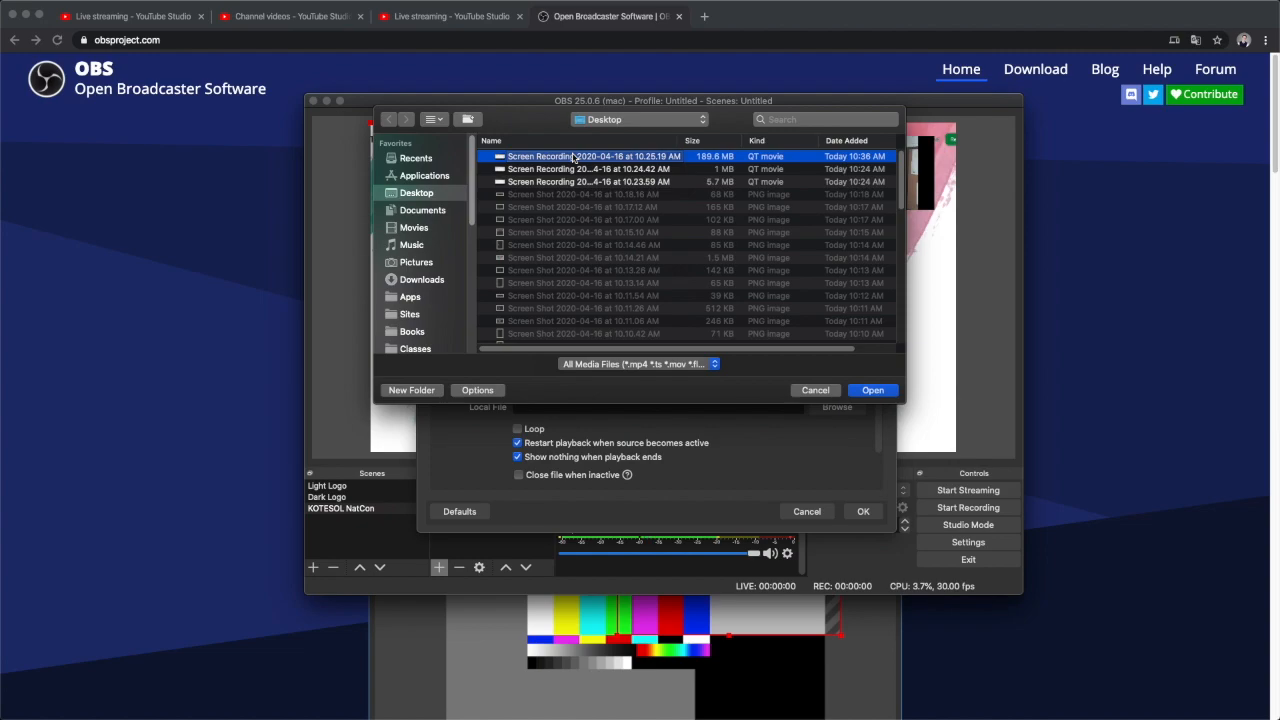
left_click(871, 390)
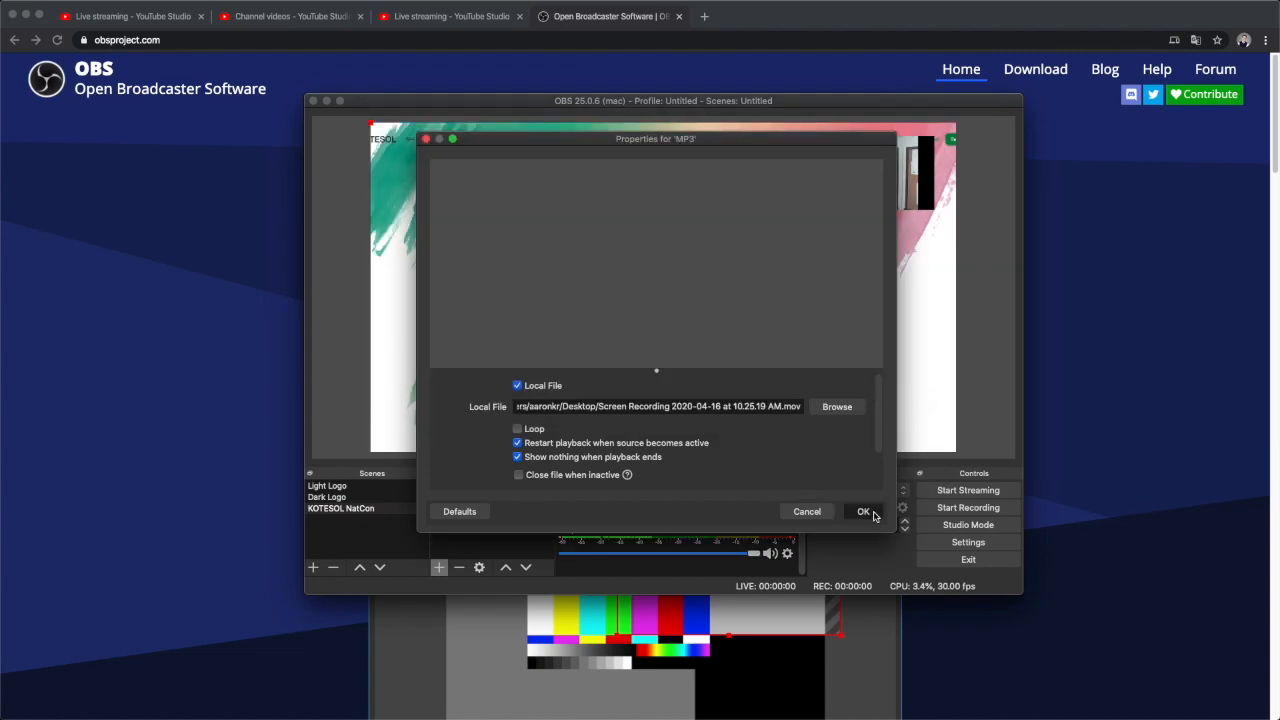
left_click(863, 511)
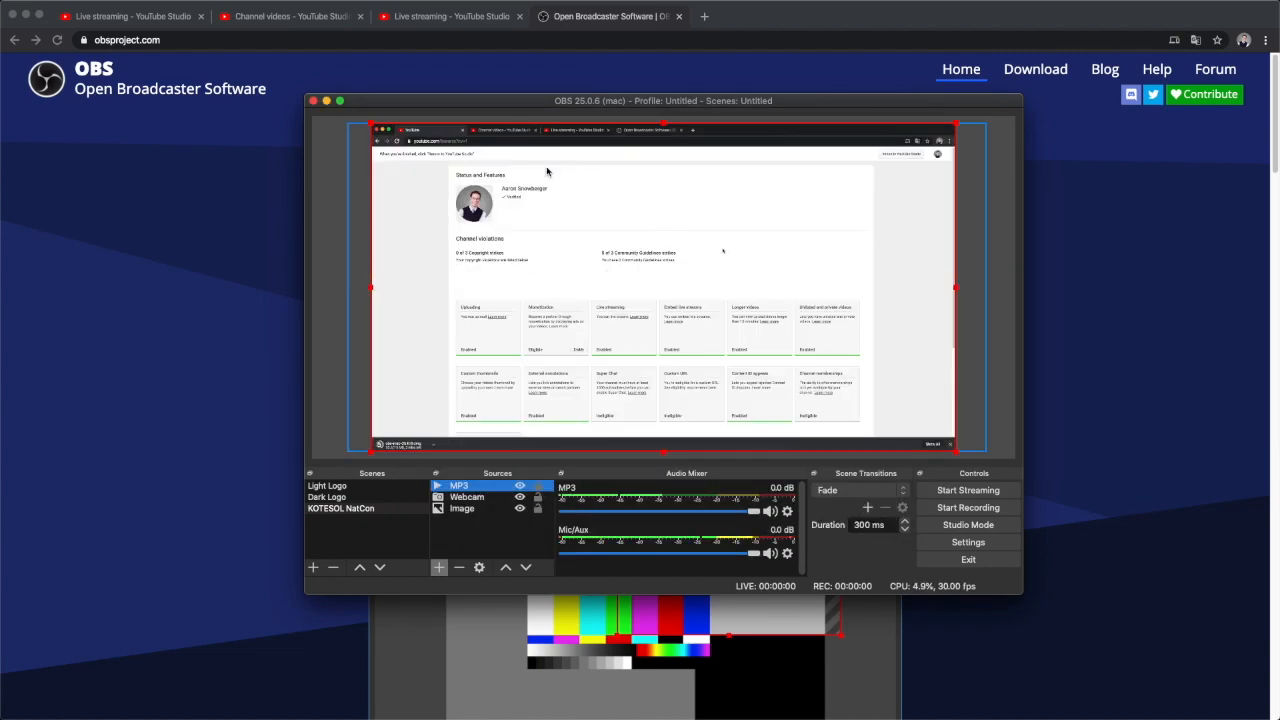
left_click_drag(373, 124, 708, 308)
left_click_drag(868, 380, 553, 364)
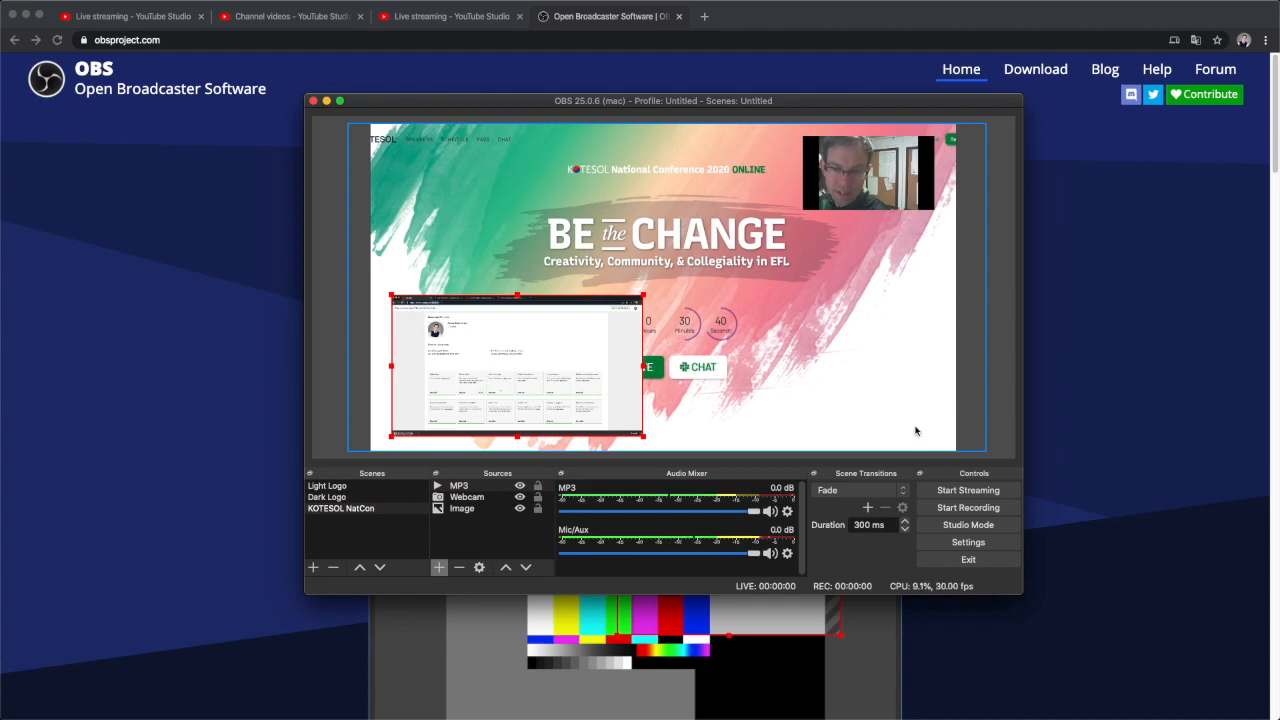
- Add a new VLC video source to the KOTESOL NatCon scene, keeping the default name
left_click(438, 567)
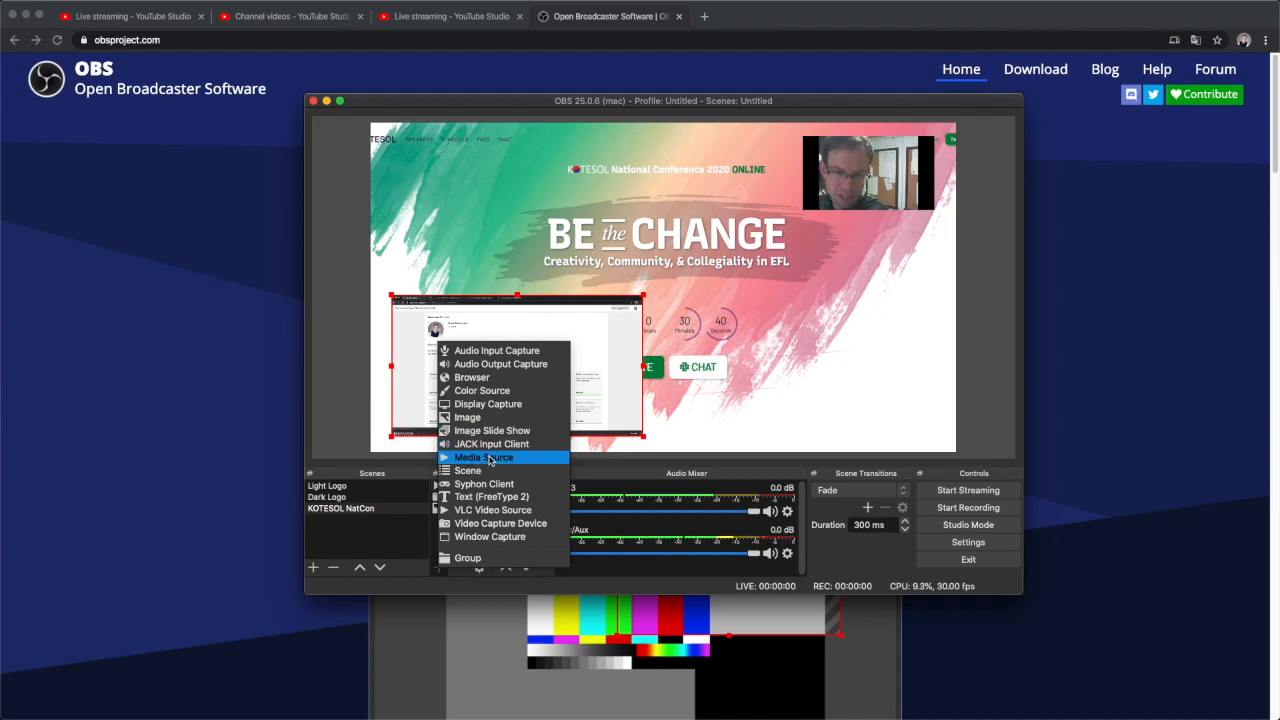
left_click(495, 510)
left_click(749, 298)
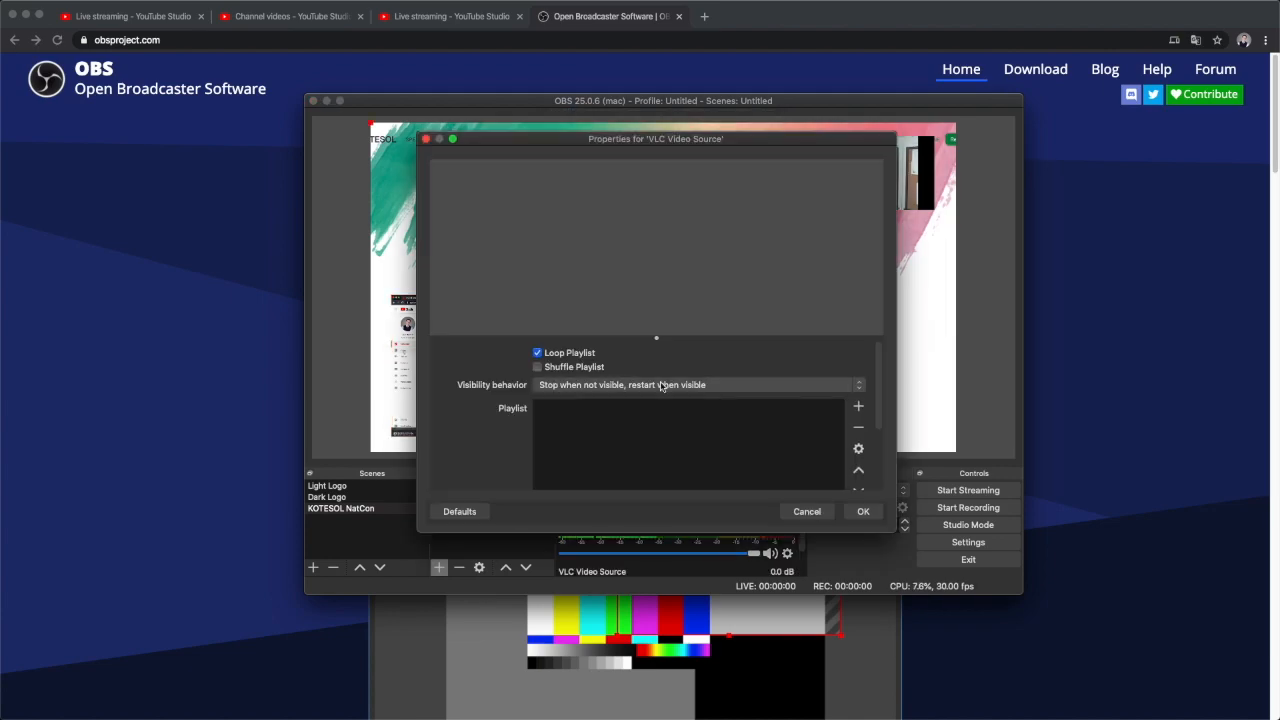
- Add the Desktop file "Screen Recording 2020-04-16 at 10.24.42 AM.mov" to the VLC source's playlist
scroll(645, 400, "down", 5)
scroll(654, 403, "up", 5)
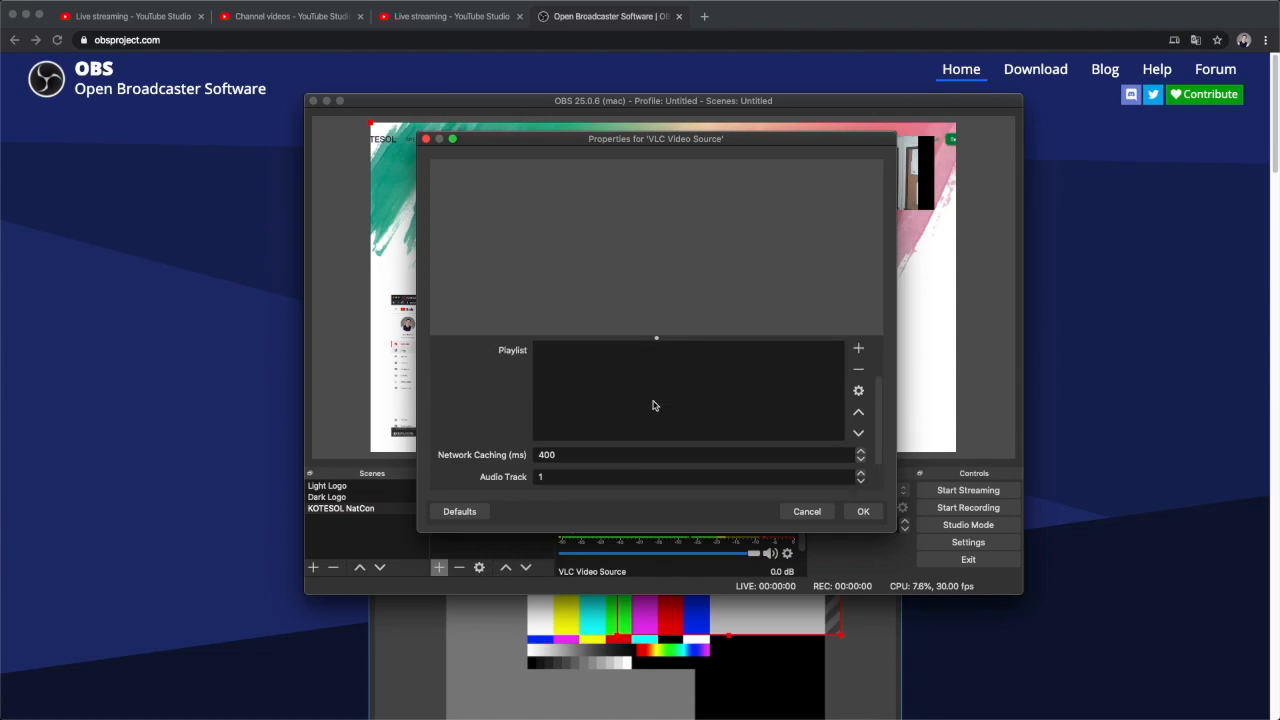
scroll(757, 420, "down", 2)
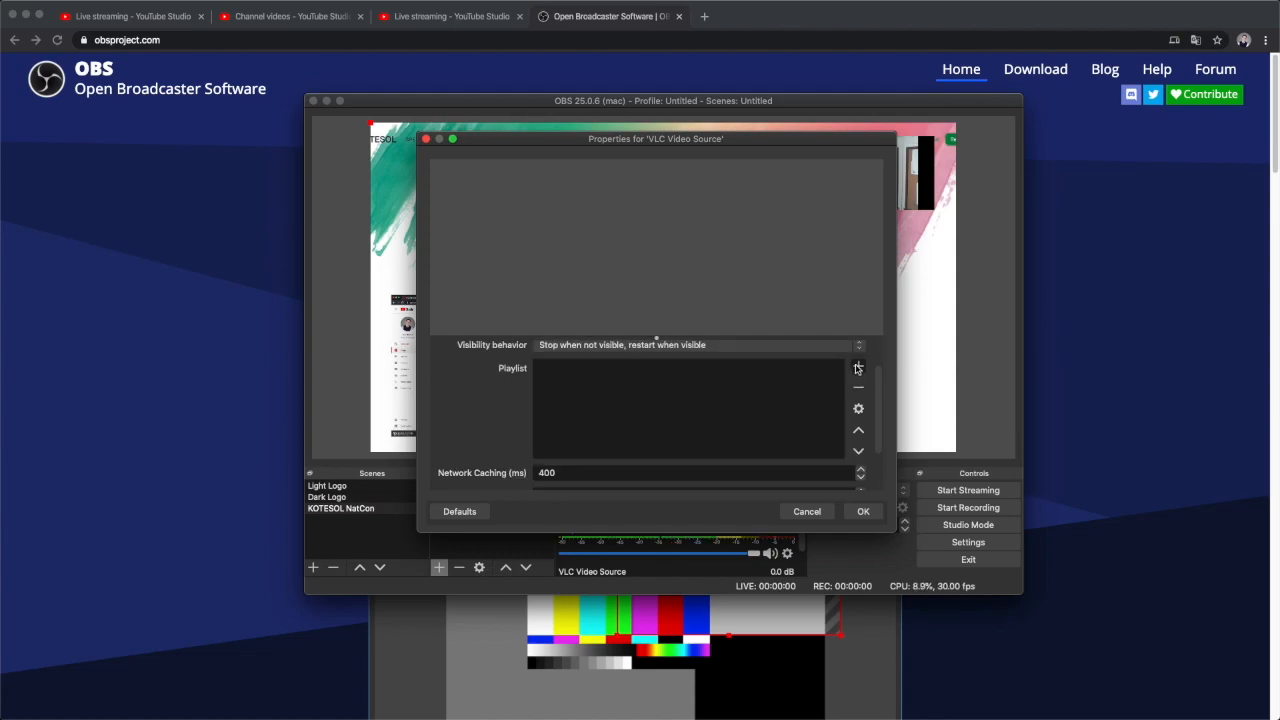
left_click(858, 366)
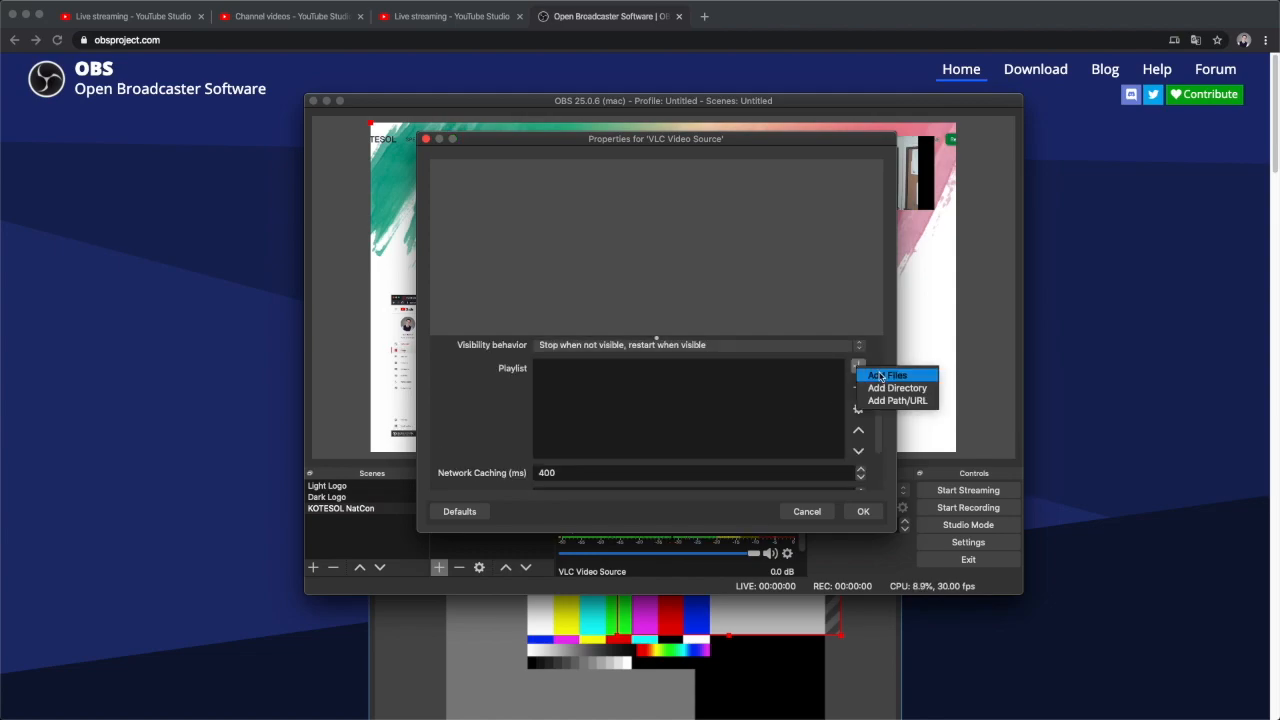
left_click(881, 376)
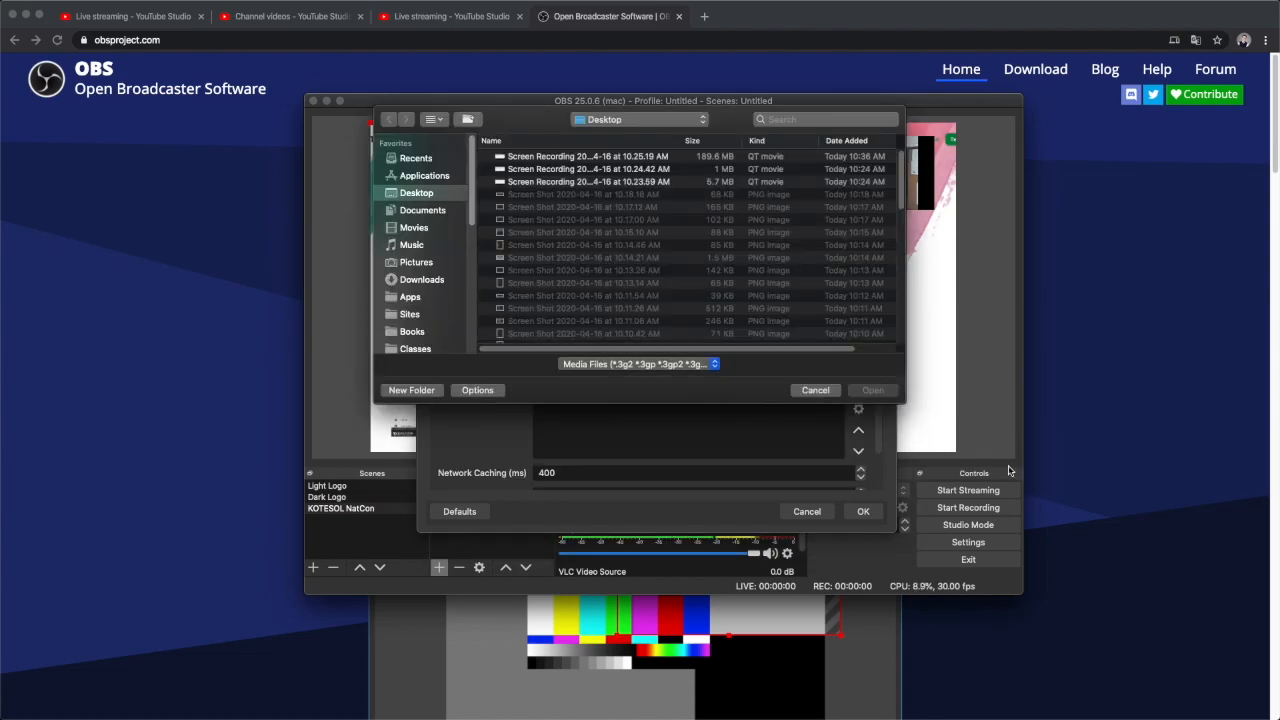
left_click(551, 158)
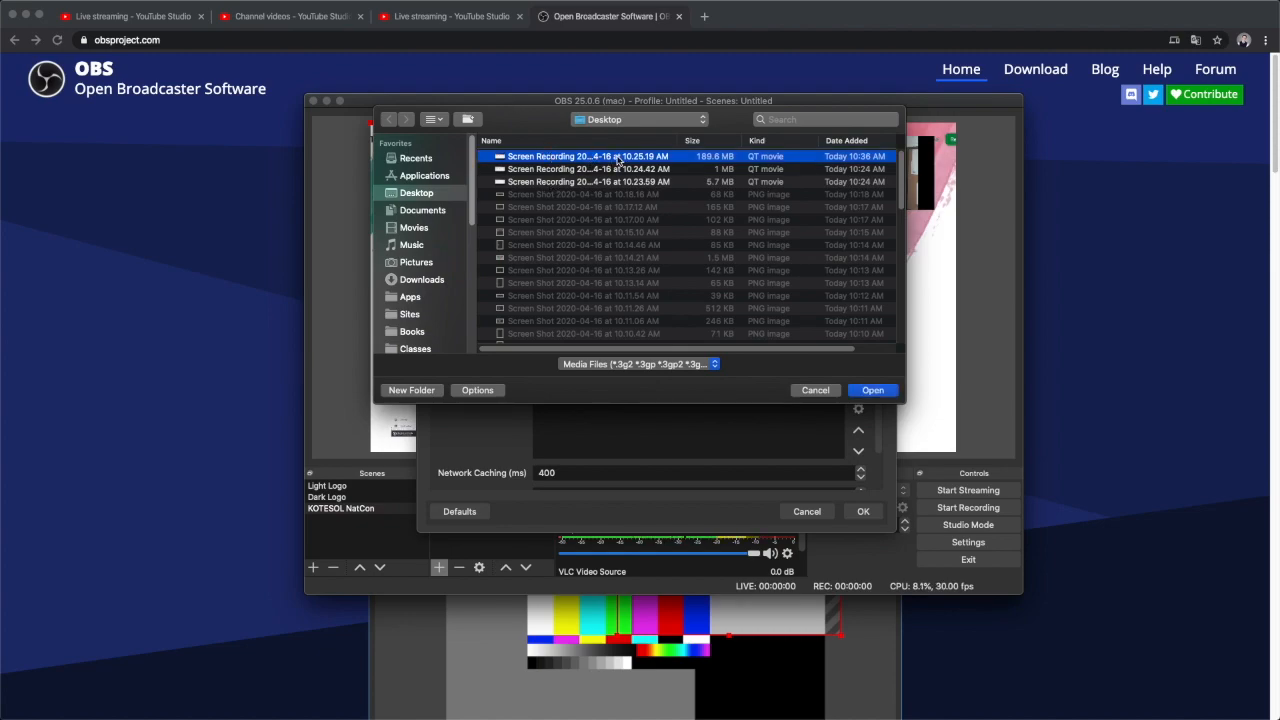
left_click(573, 172)
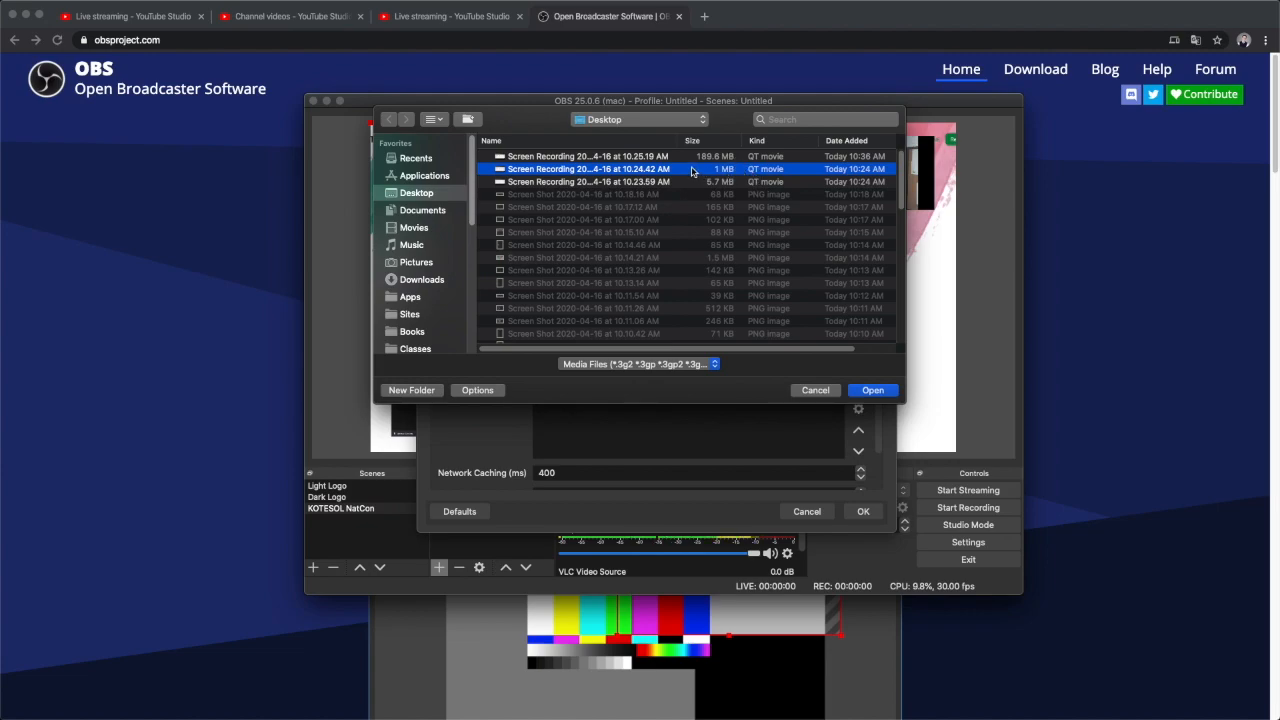
left_click(589, 157)
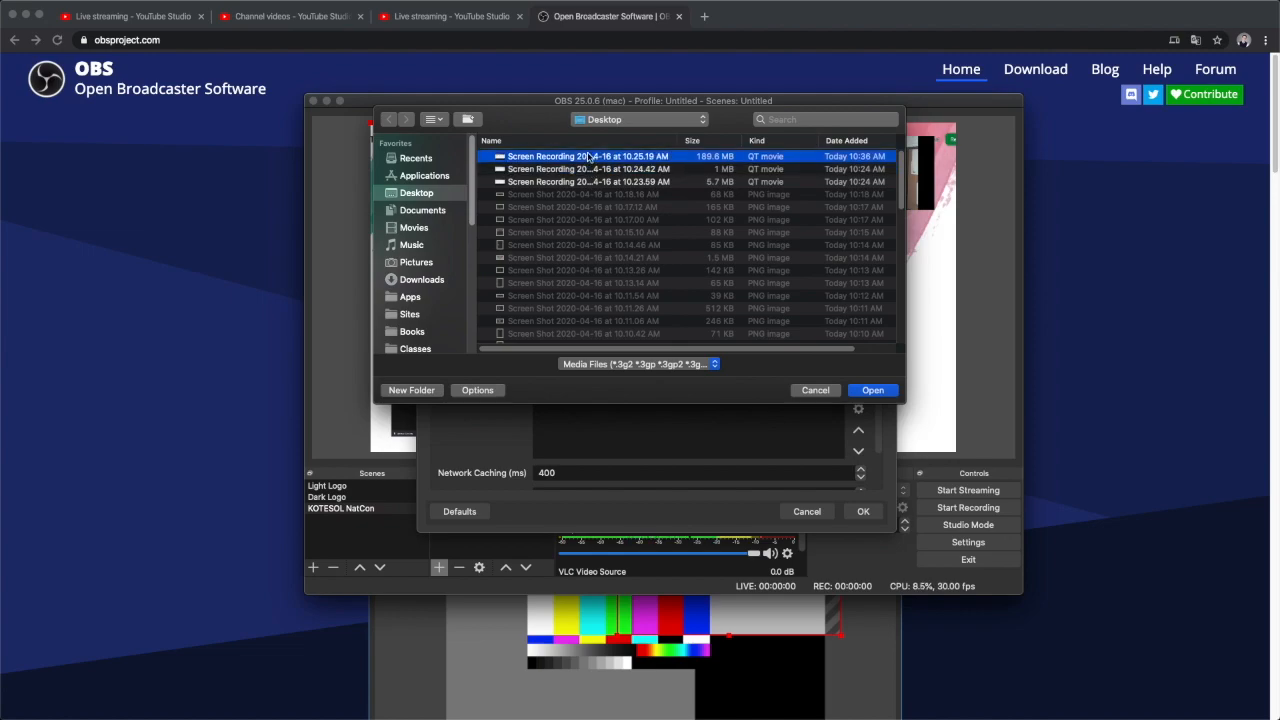
left_click(589, 170)
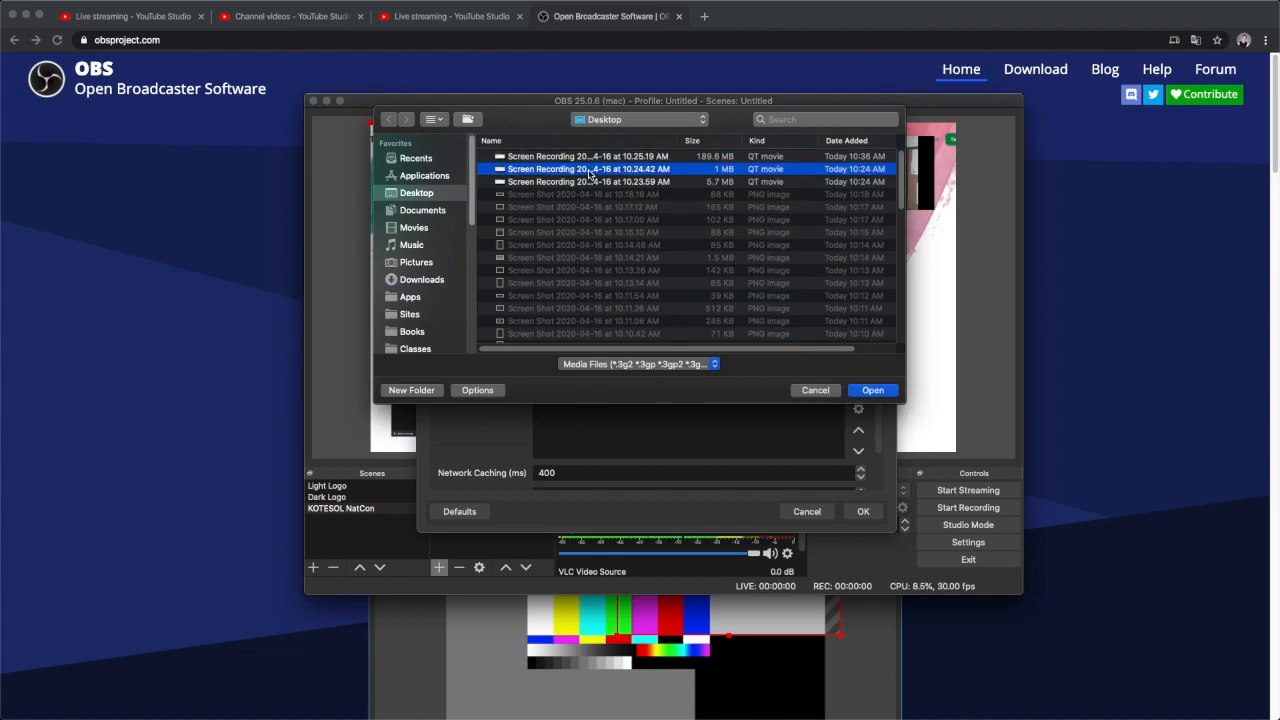
left_click(873, 390)
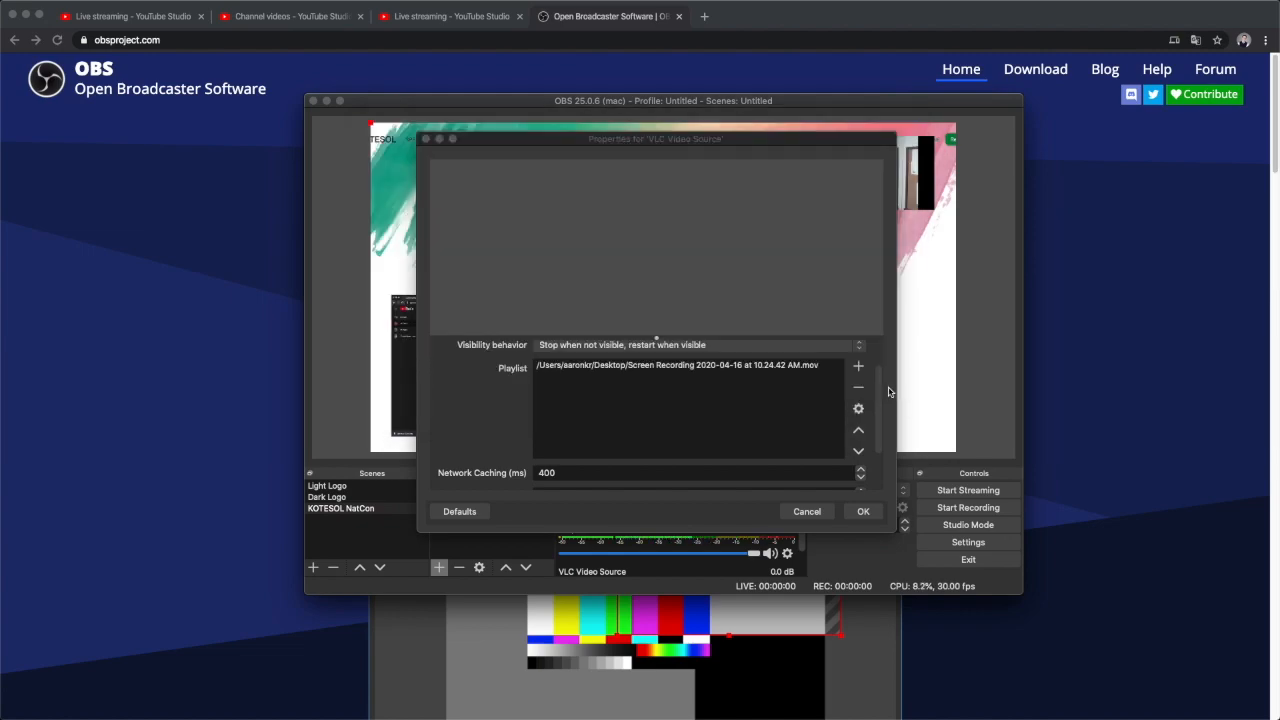
- Add "Screen Recording 2020-04-16 at 10.25.19 AM.mov" from the Desktop as another file in the VLC source's playlist
left_click(730, 366)
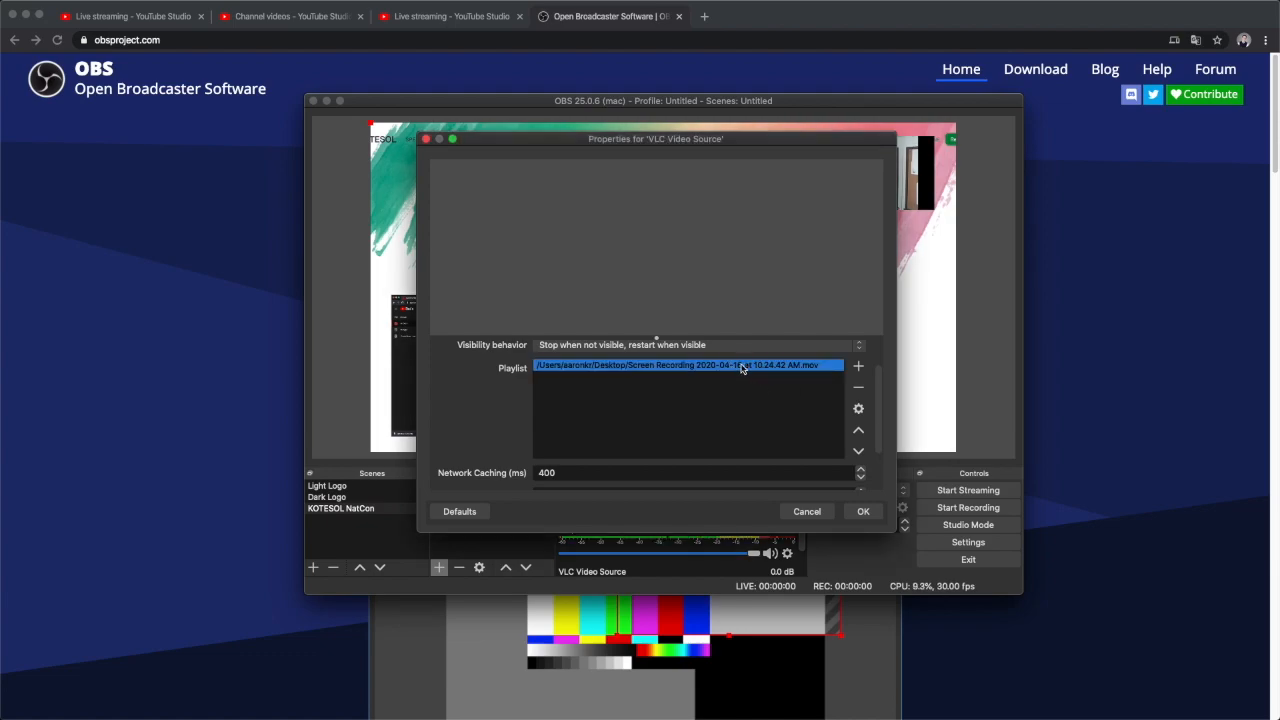
left_click(858, 367)
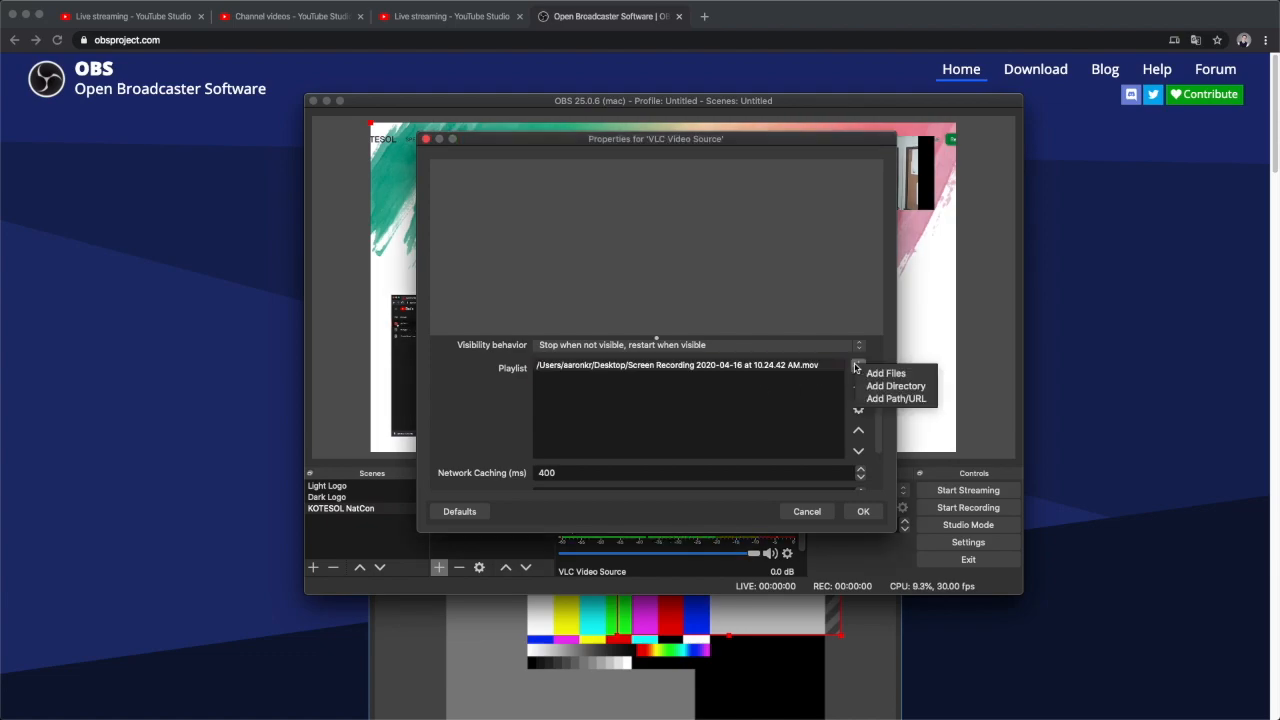
left_click(668, 198)
left_click(670, 160)
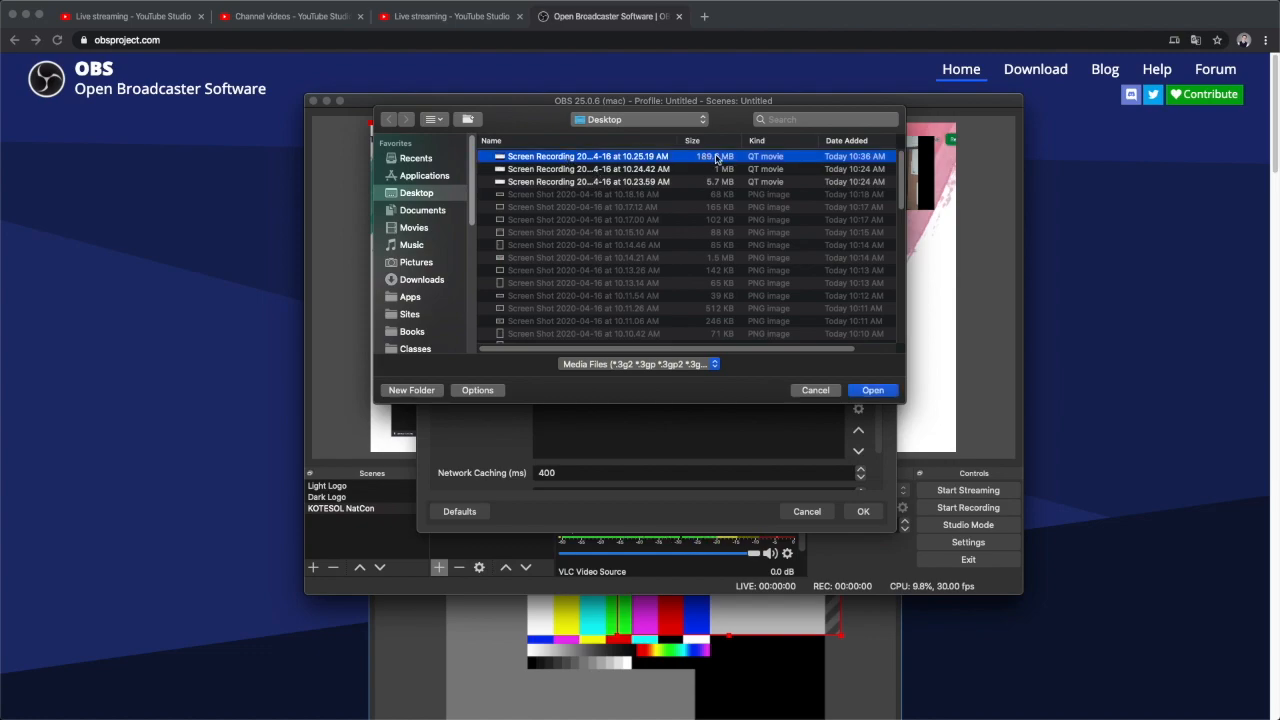
left_click(871, 390)
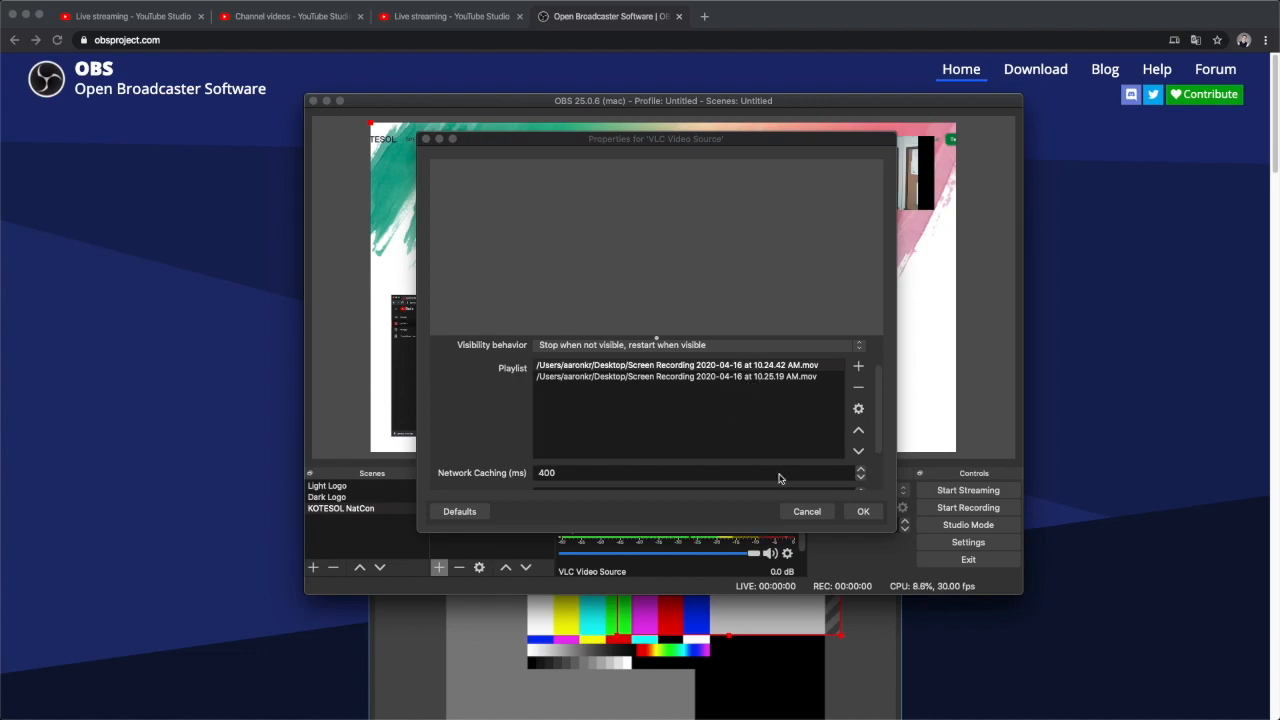
- Keep the visibility behavior "Stop when not visible, restart when visible" and accept the VLC source's properties
left_click(661, 347)
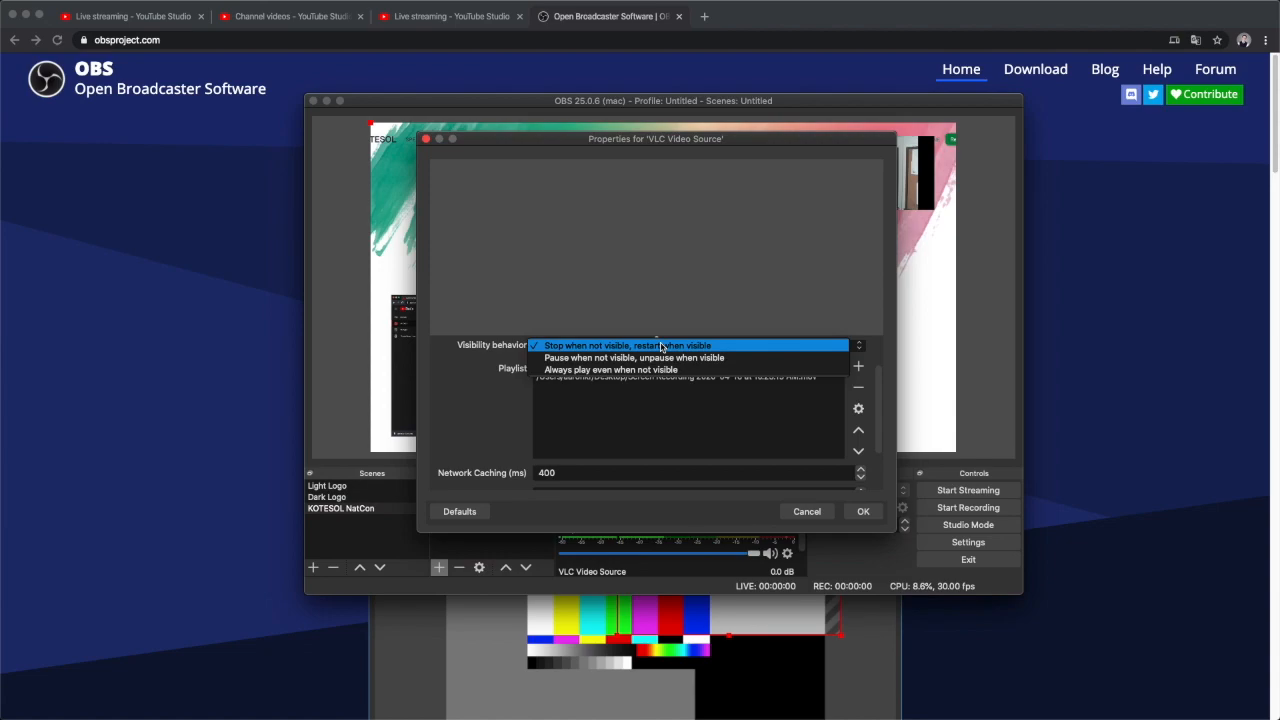
left_click(661, 347)
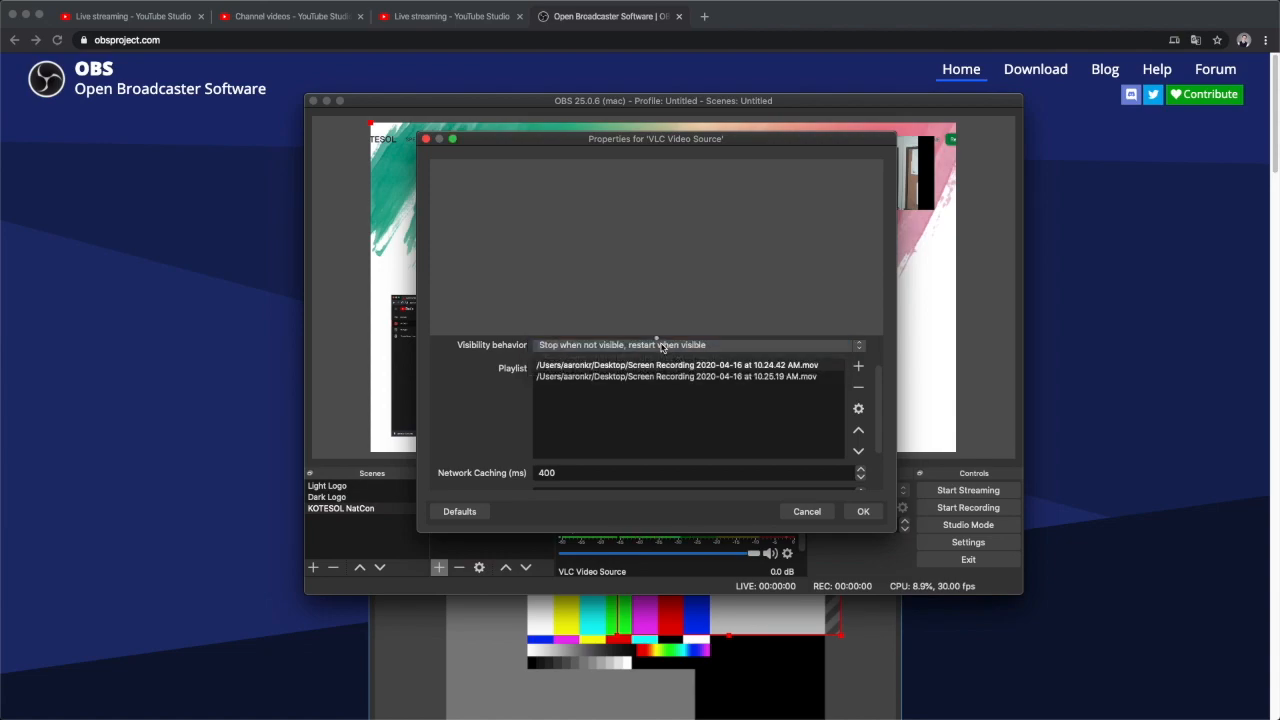
left_click(865, 513)
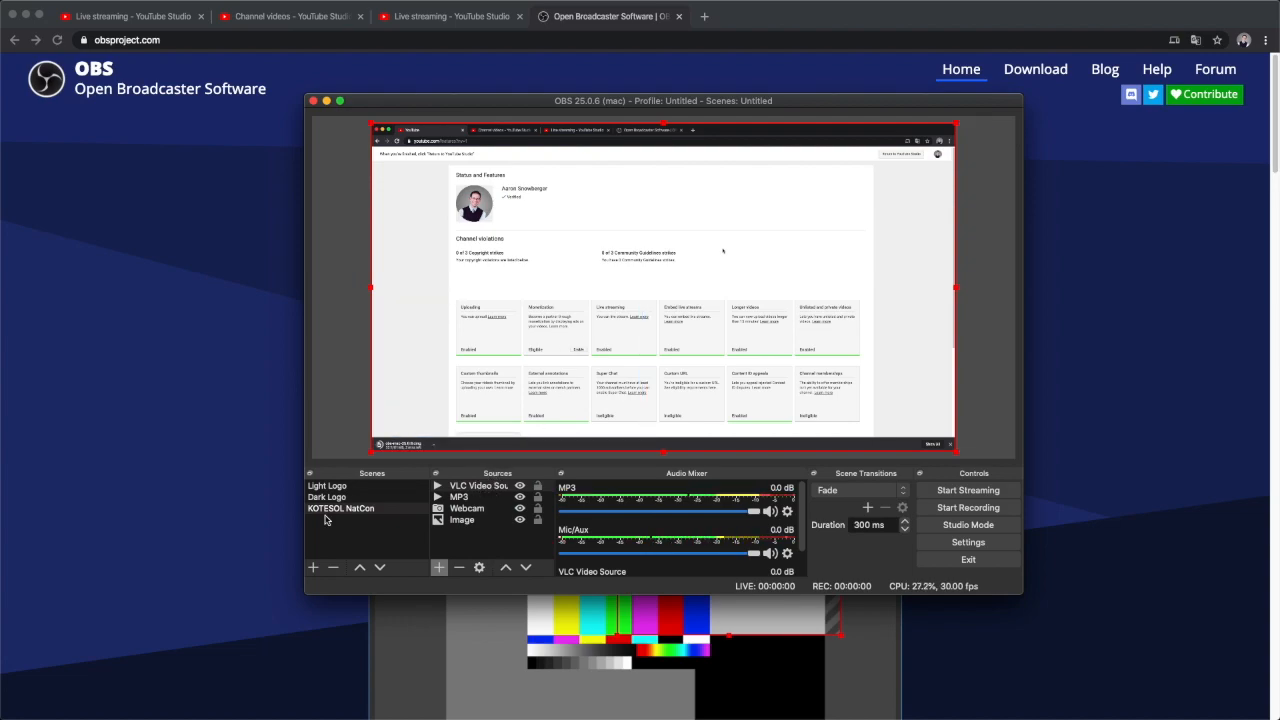
- Create a new scene named "KOTESOL NatCon Video"
left_click(313, 568)
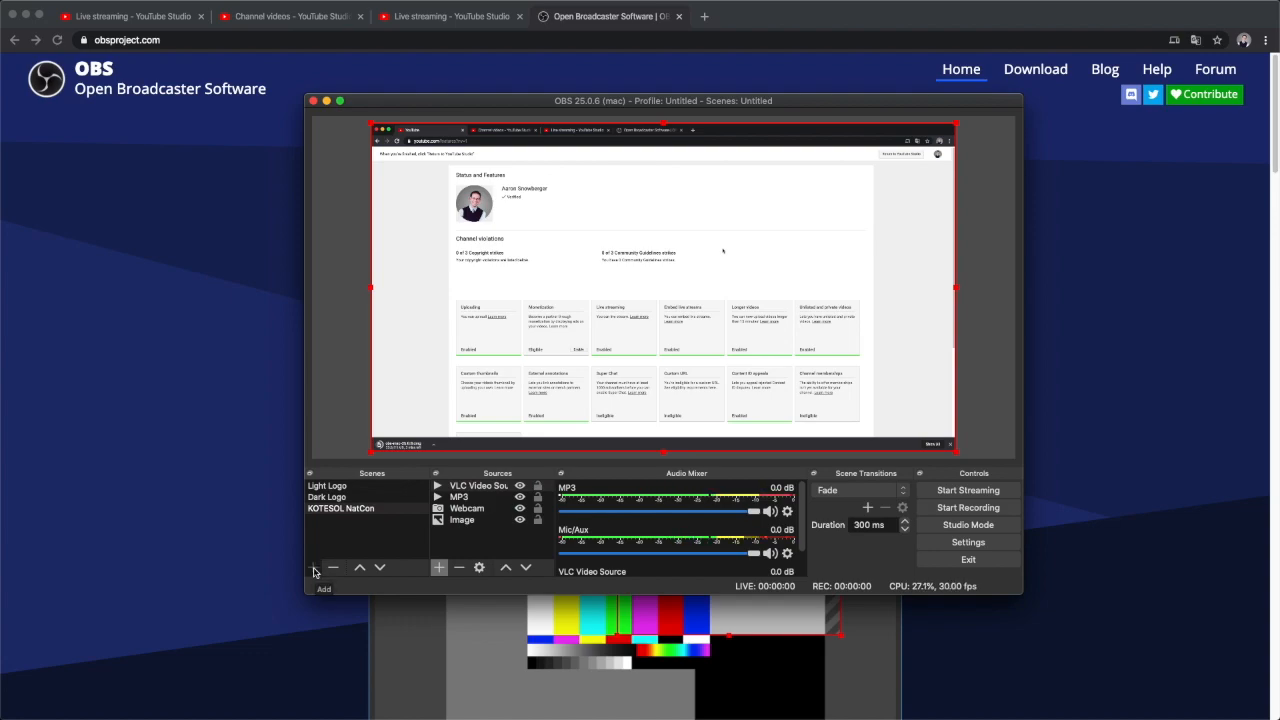
type("KOTESOL NatC")
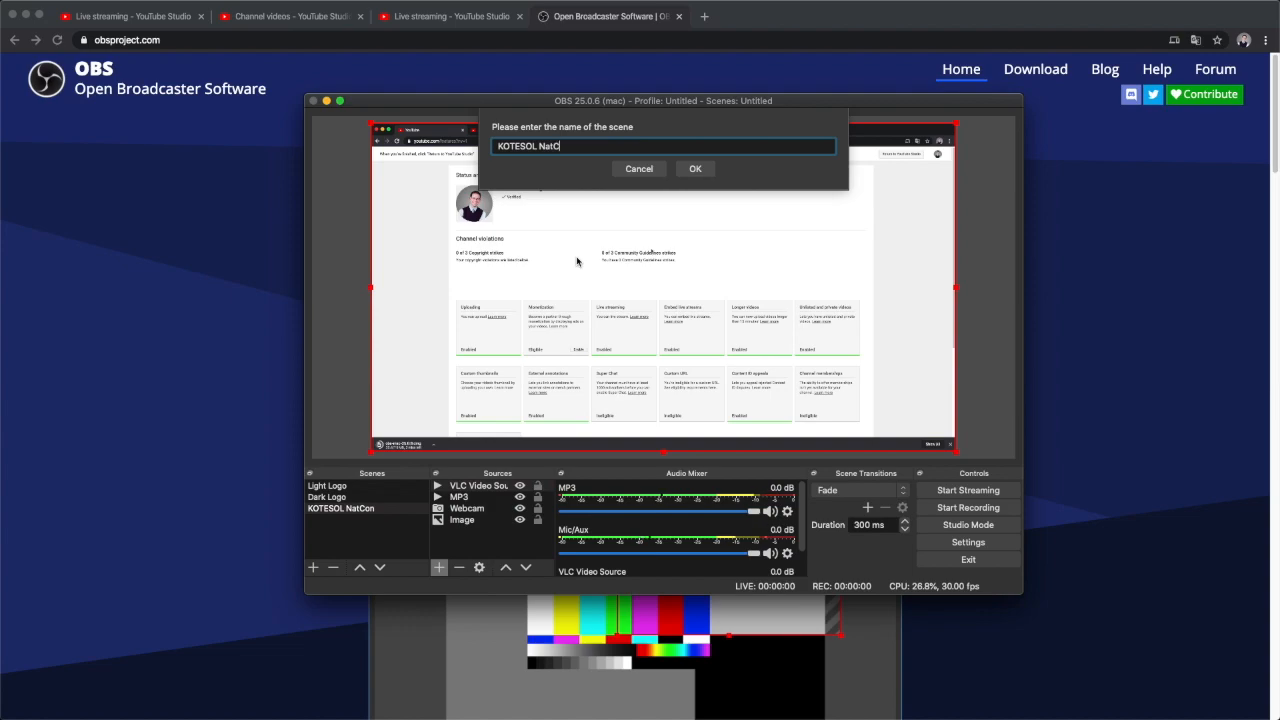
type("on Video")
left_click(697, 169)
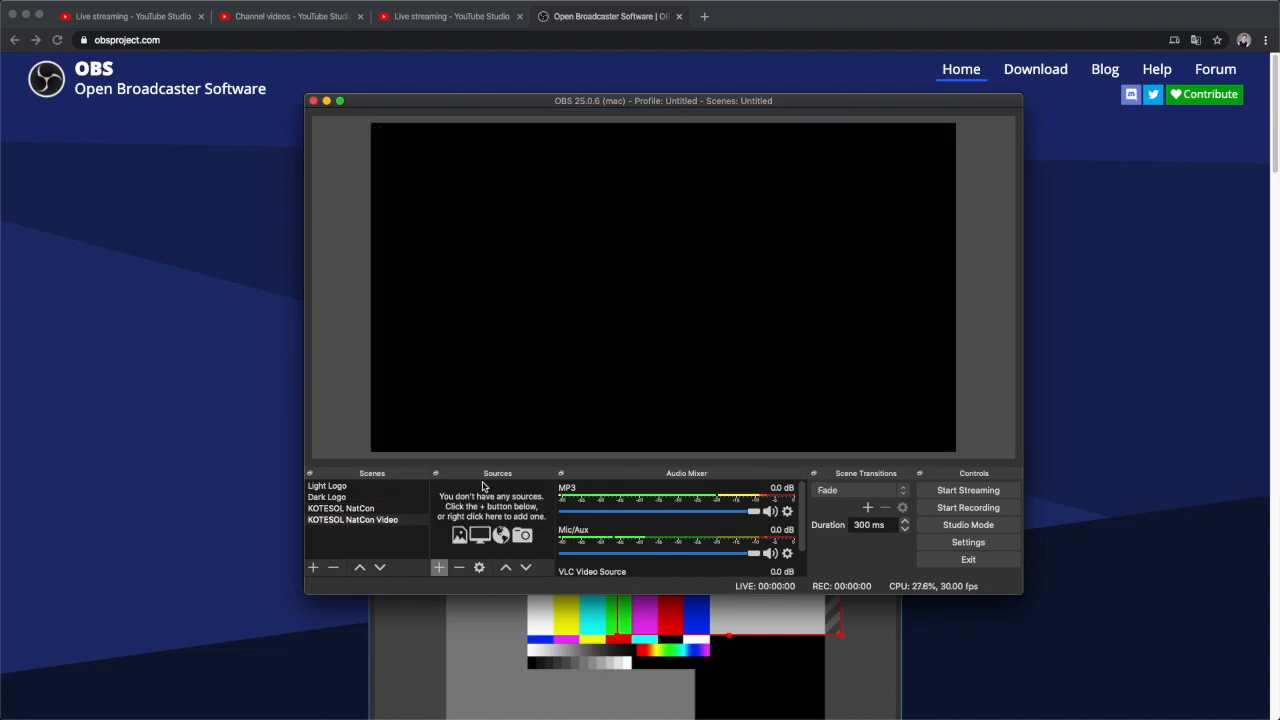
- Add the existing VLC Video Source to the KOTESOL NatCon Video scene, keeping it visible
left_click(439, 567)
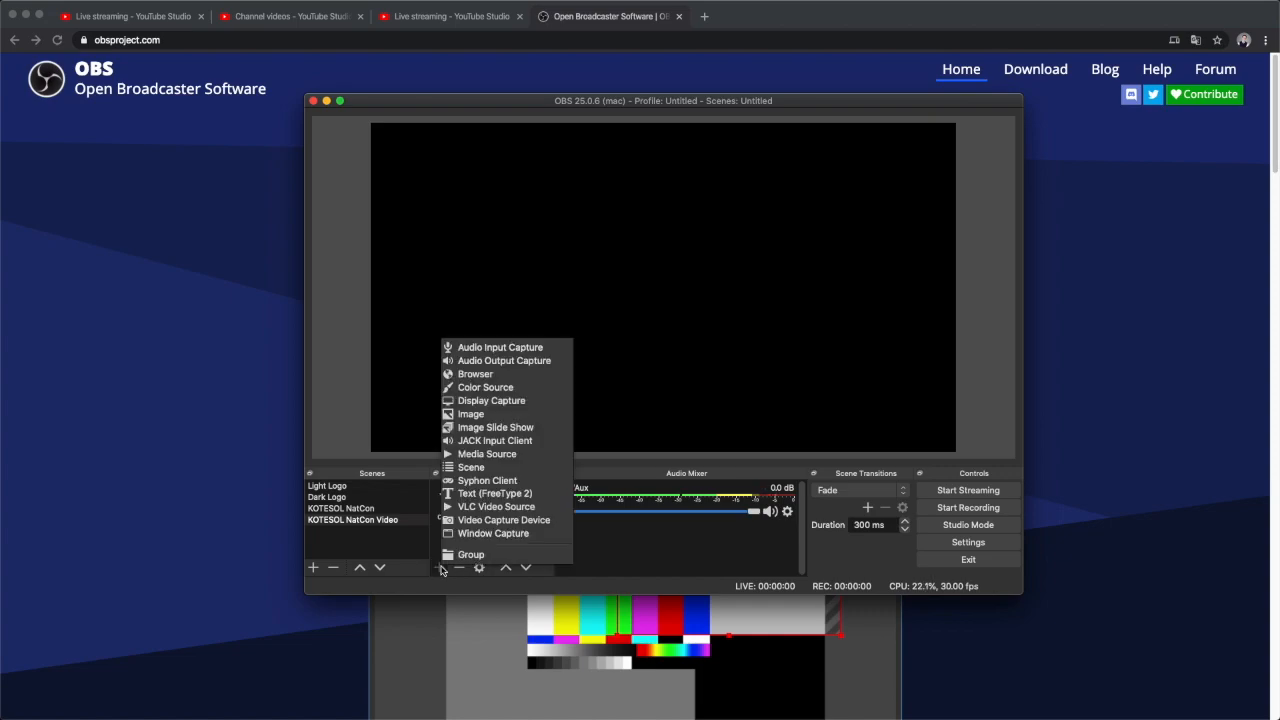
left_click(477, 507)
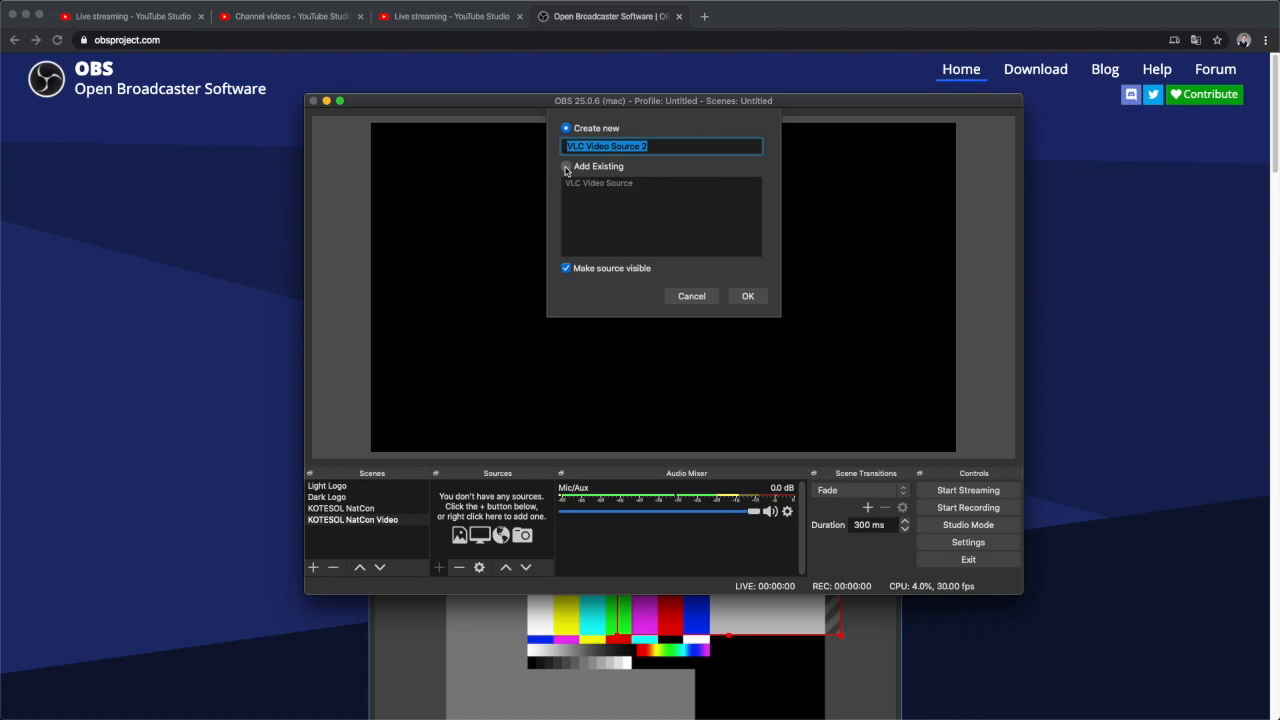
left_click(566, 167)
left_click(584, 185)
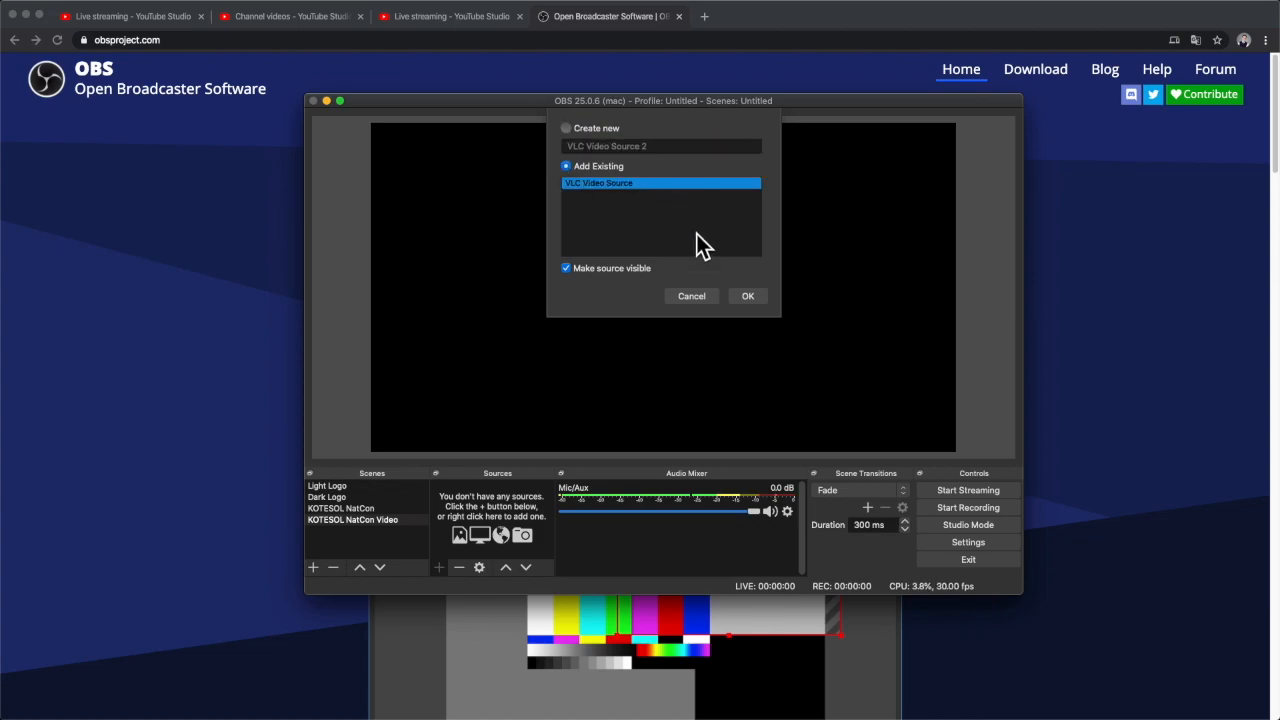
left_click(747, 296)
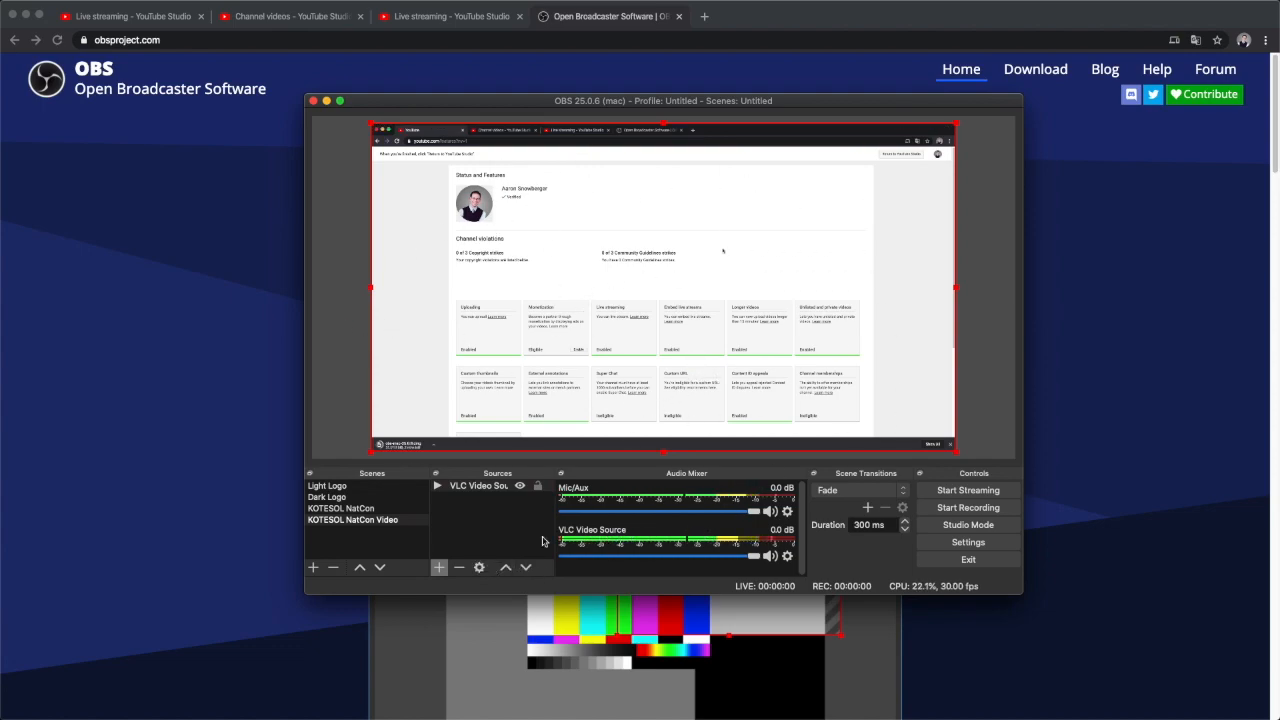
- Turn off Loop Playlist in the VLC Video Source's properties and accept the settings
left_click(479, 567)
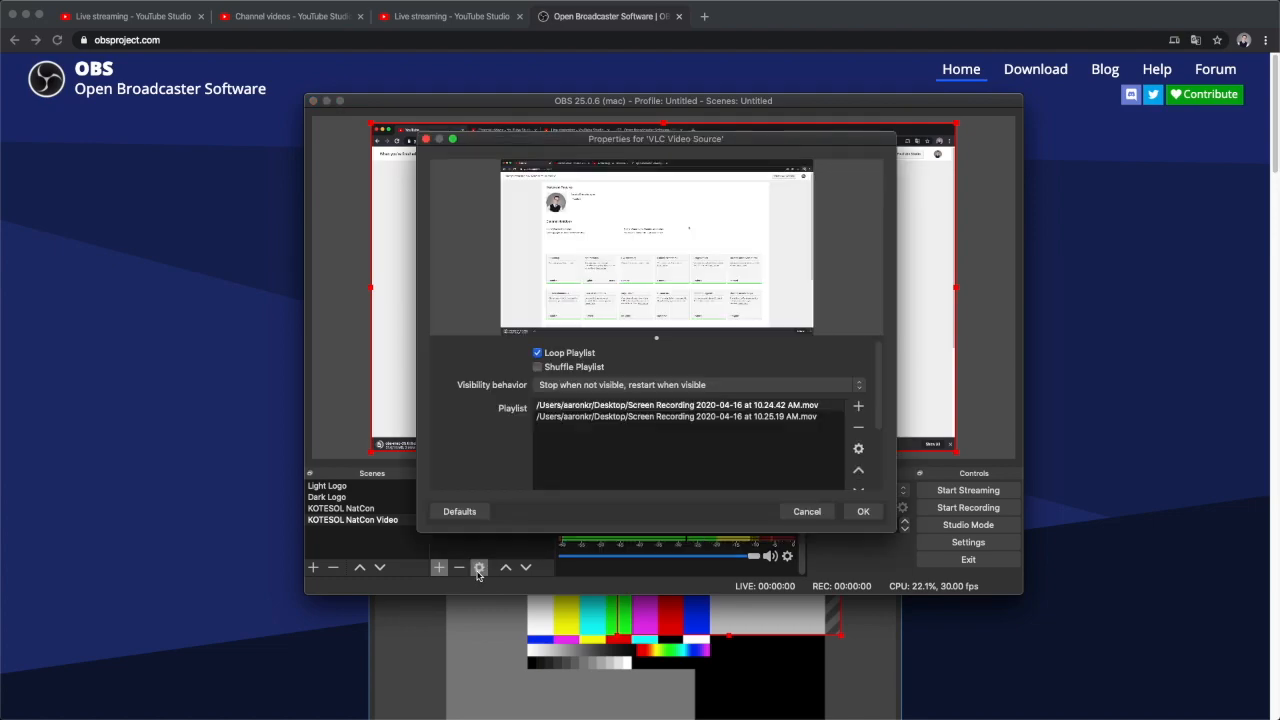
left_click(730, 417)
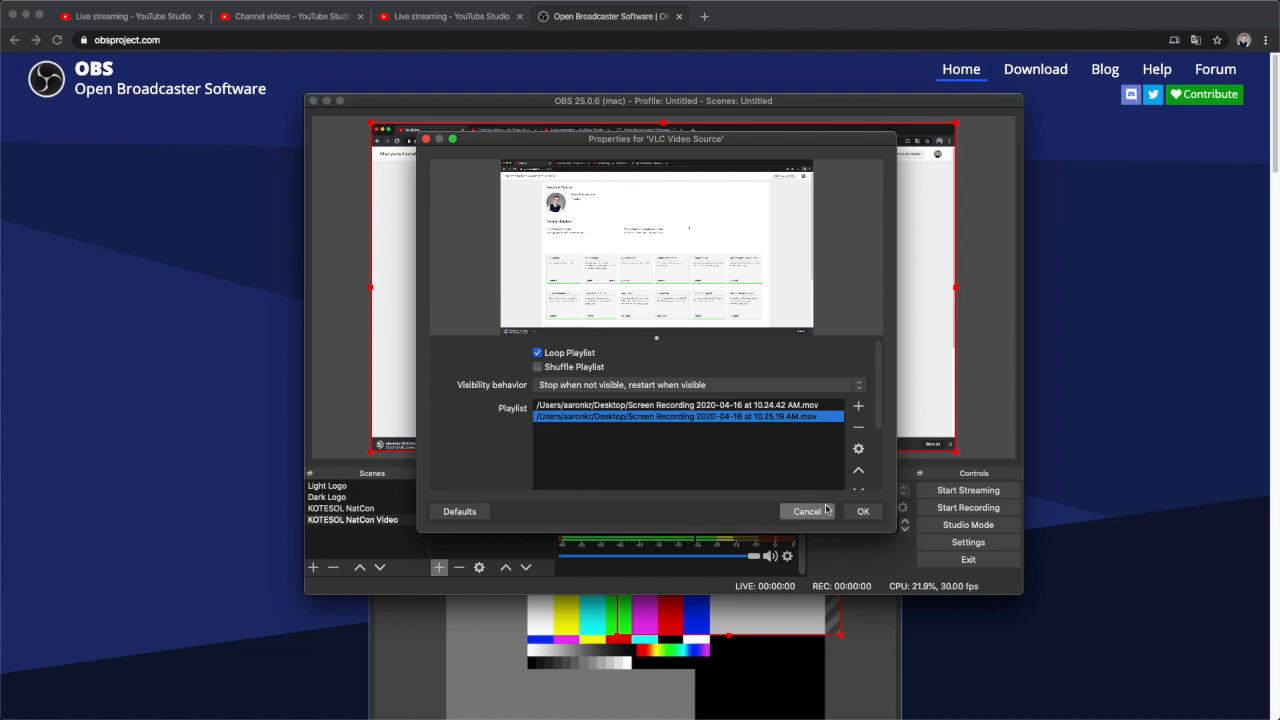
left_click(537, 353)
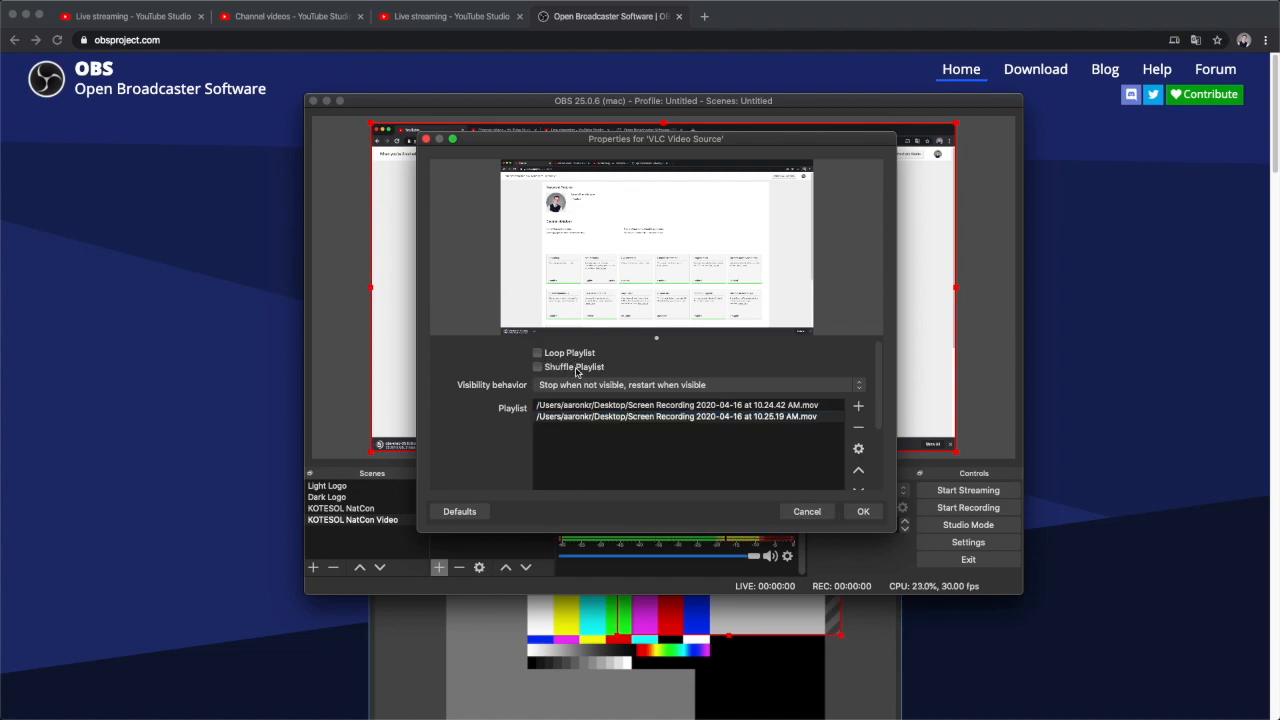
scroll(780, 418, "down", 3)
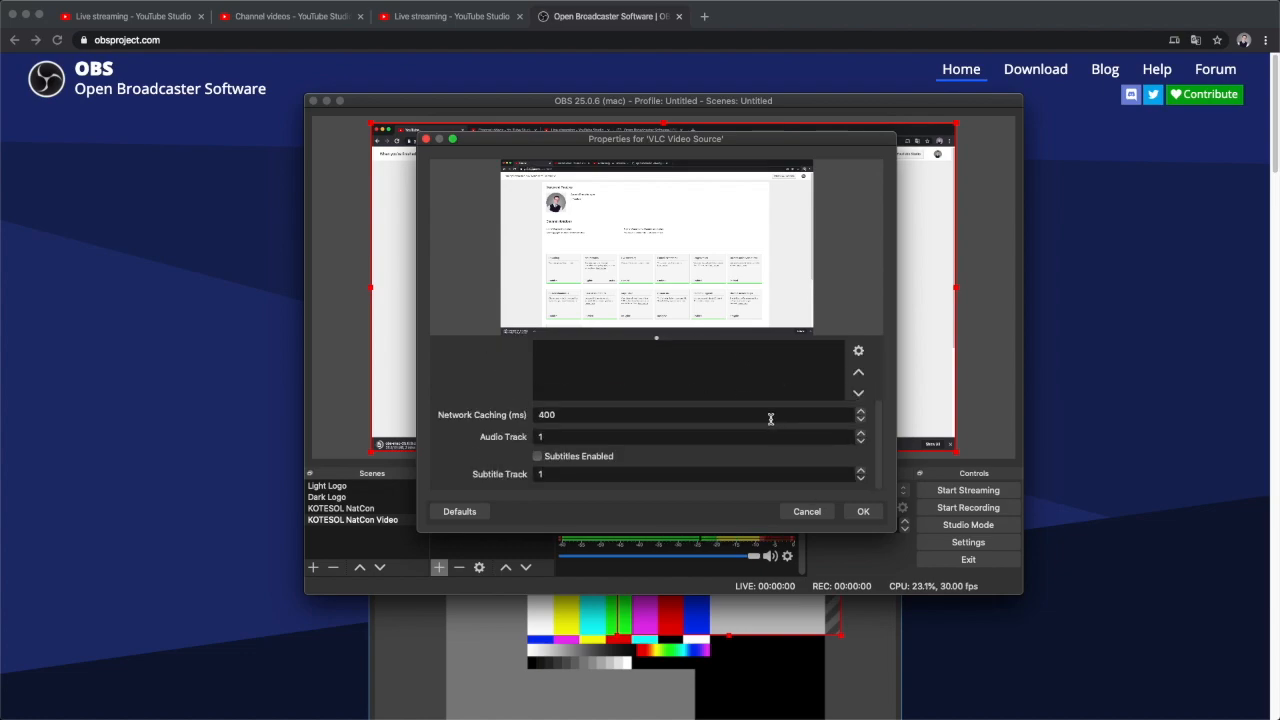
left_click(861, 511)
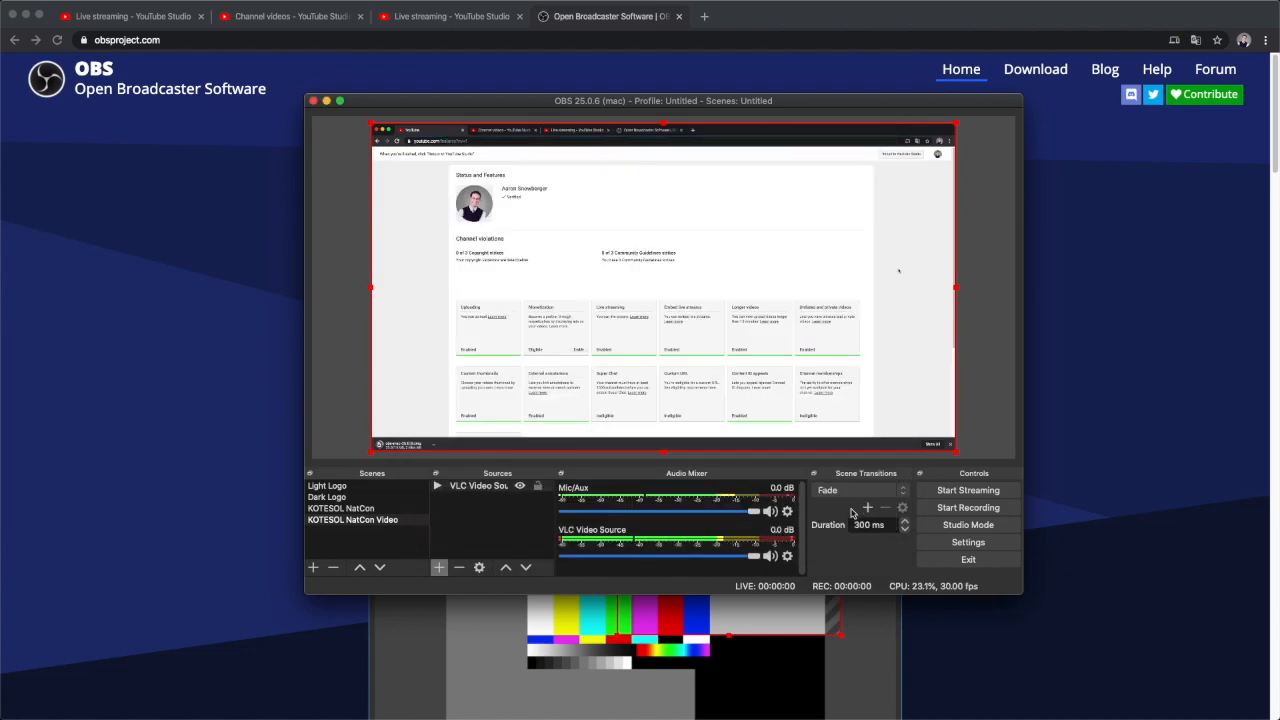
- In the KOTESOL NatCon scene, hide the VLC Video Source, Webcam and MP3 sources, leaving only the Image source visible
left_click(357, 510)
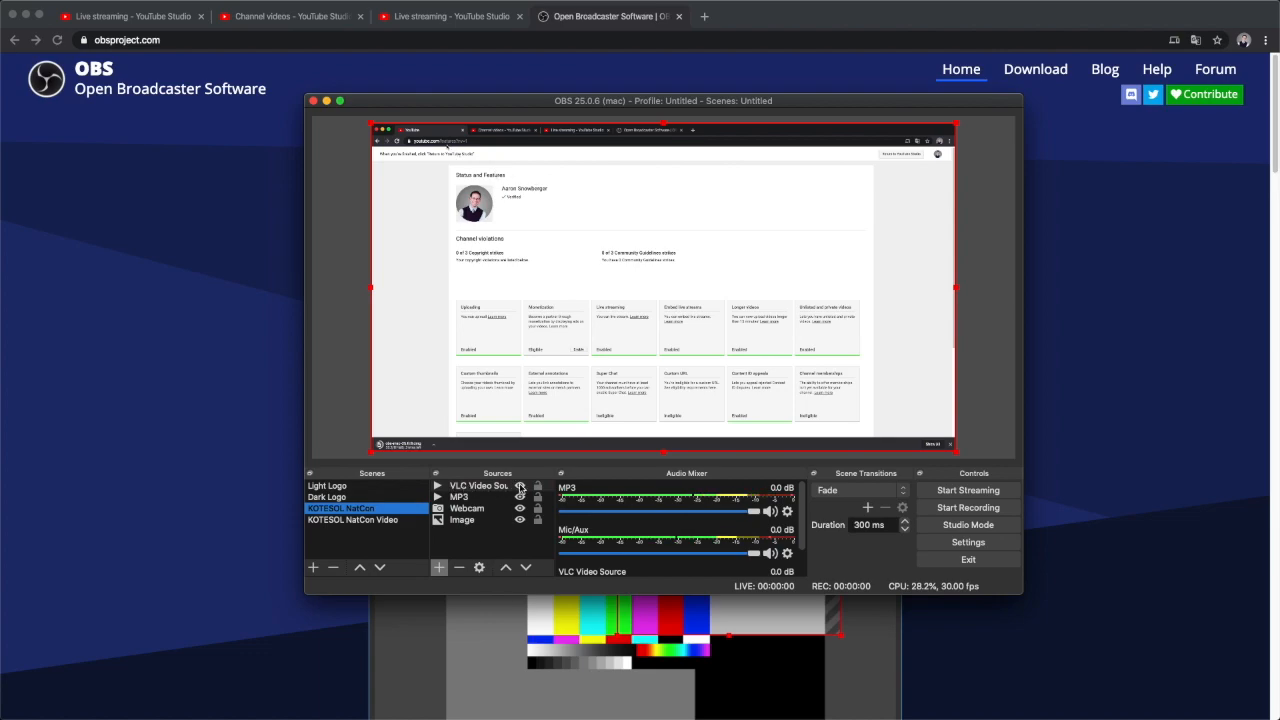
left_click(519, 487)
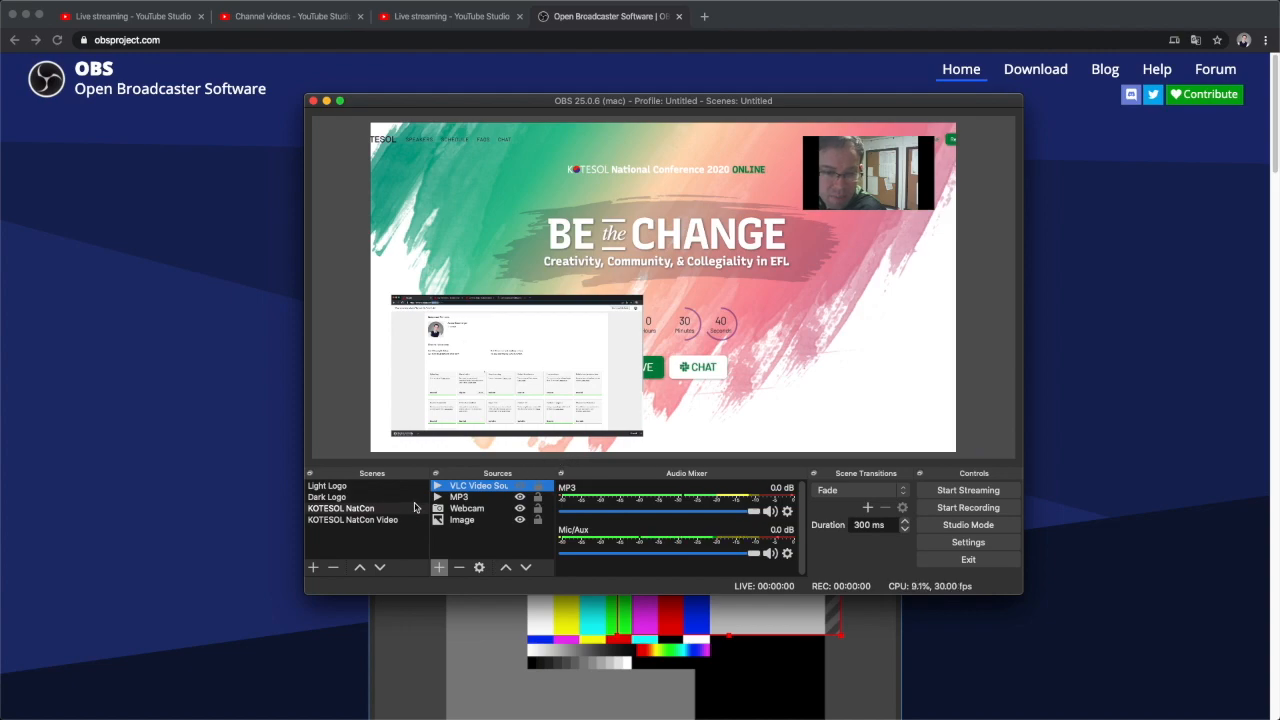
left_click(519, 520)
left_click(519, 520)
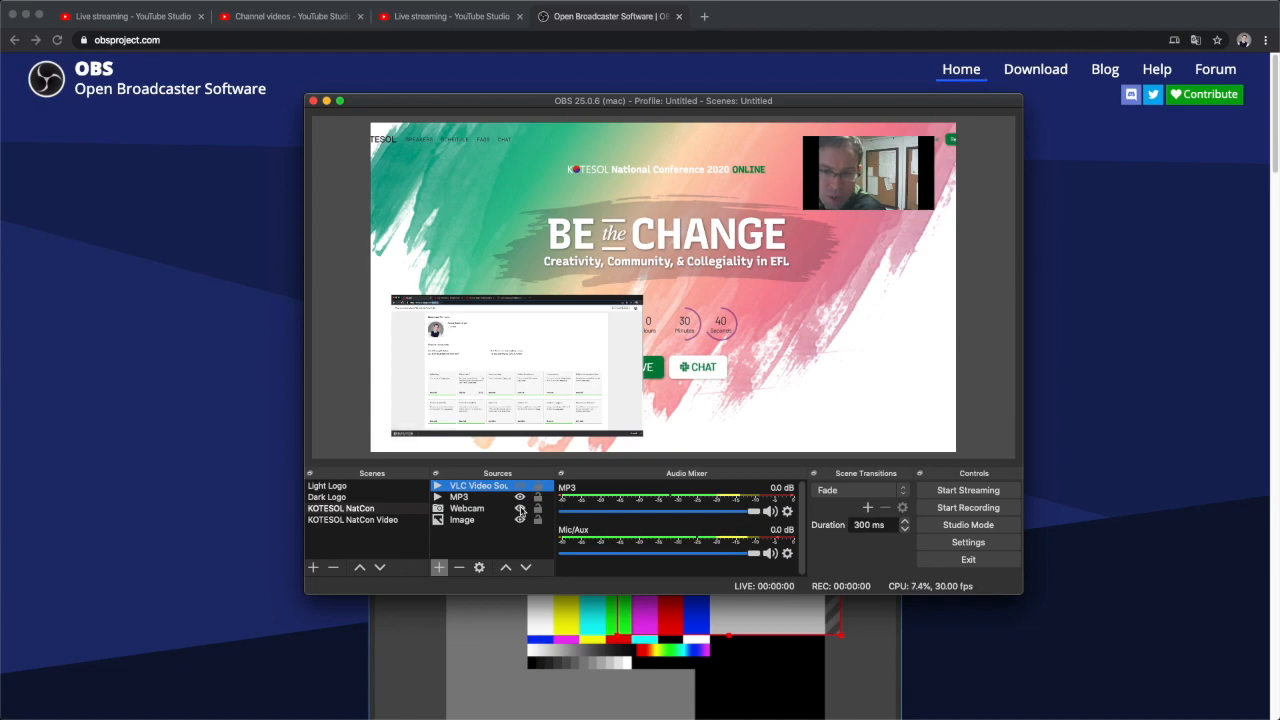
left_click(520, 509)
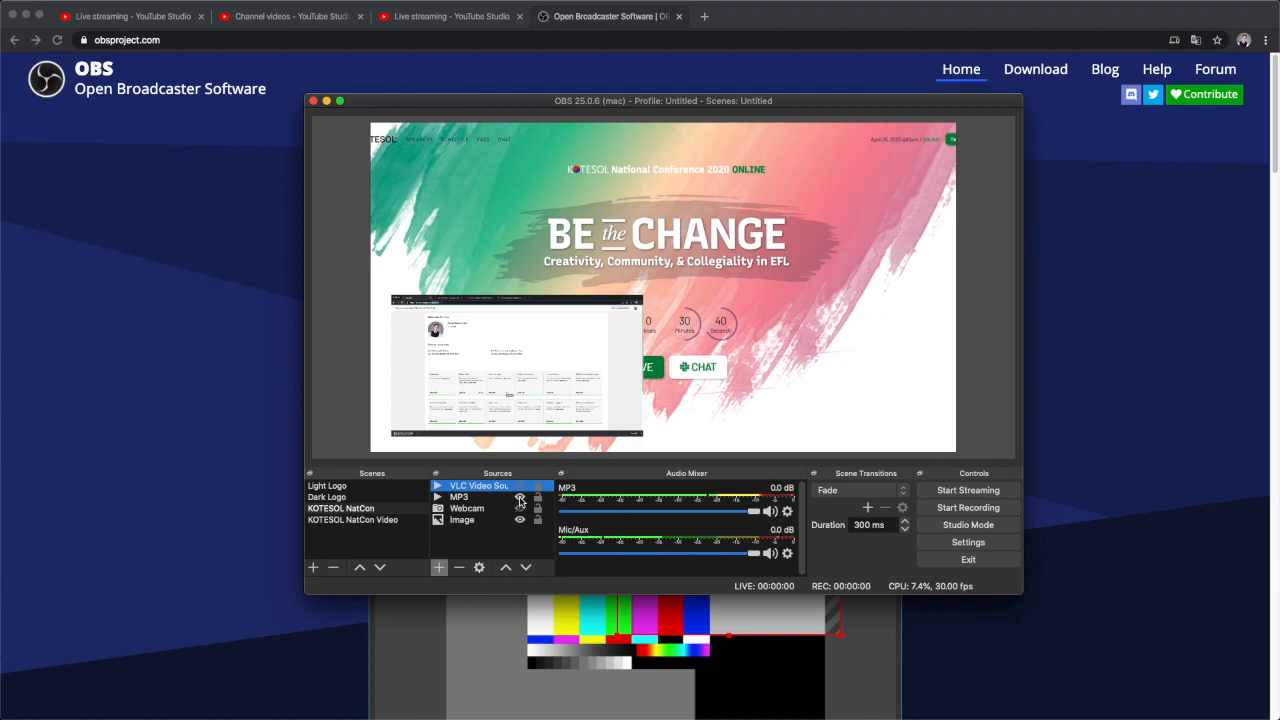
left_click(520, 498)
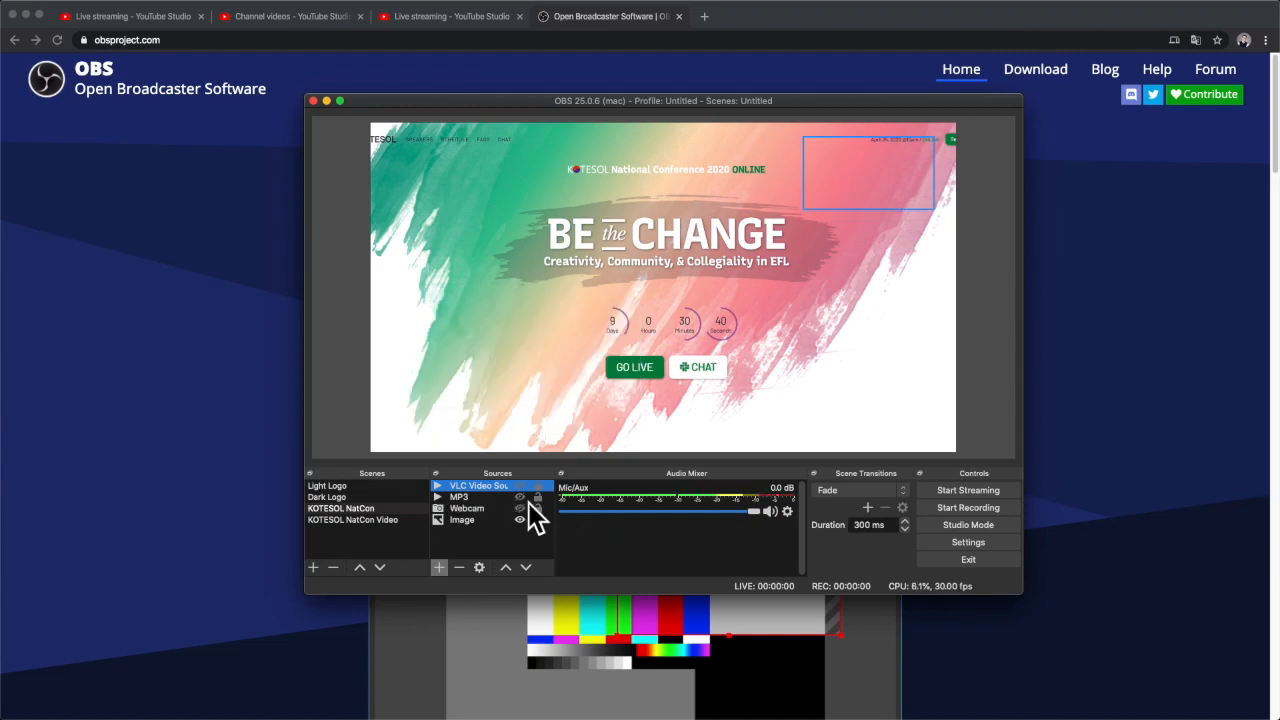
left_click(520, 498)
left_click(520, 498)
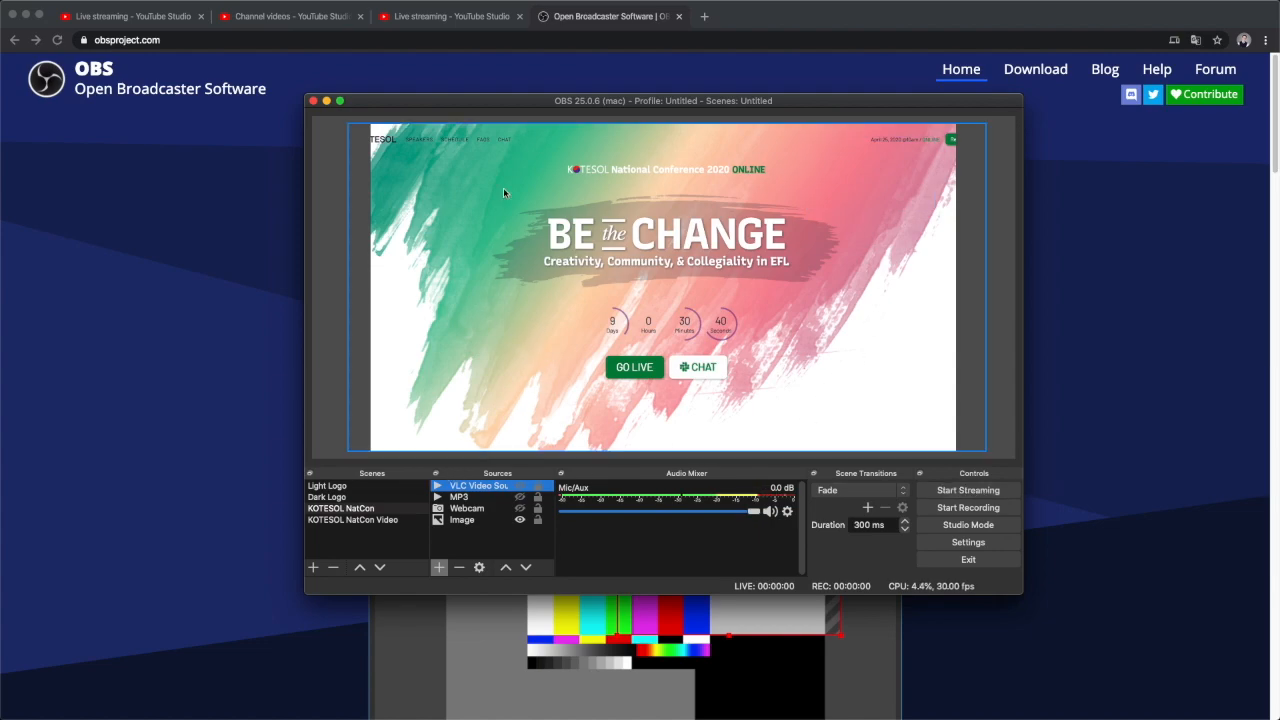
- Switch to the KOTESOL NatCon Video scene and keep Fade as the scene transition
left_click(352, 520)
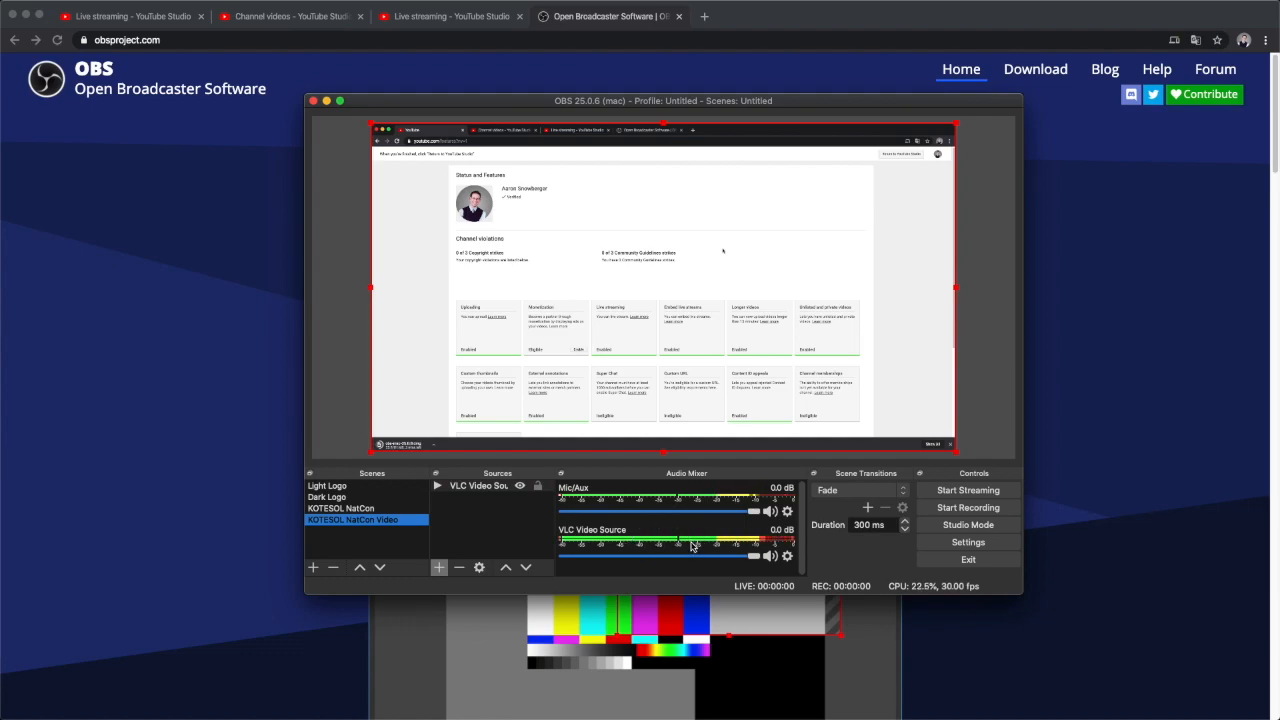
left_click(902, 490)
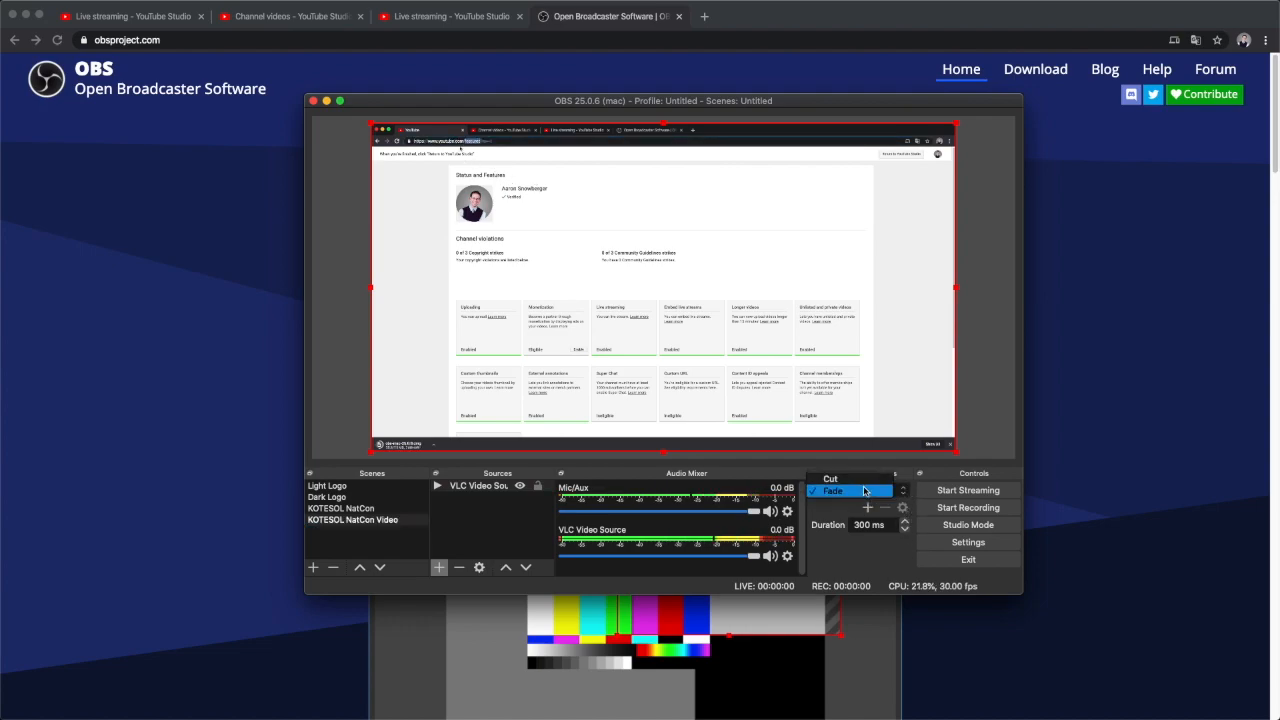
left_click(878, 492)
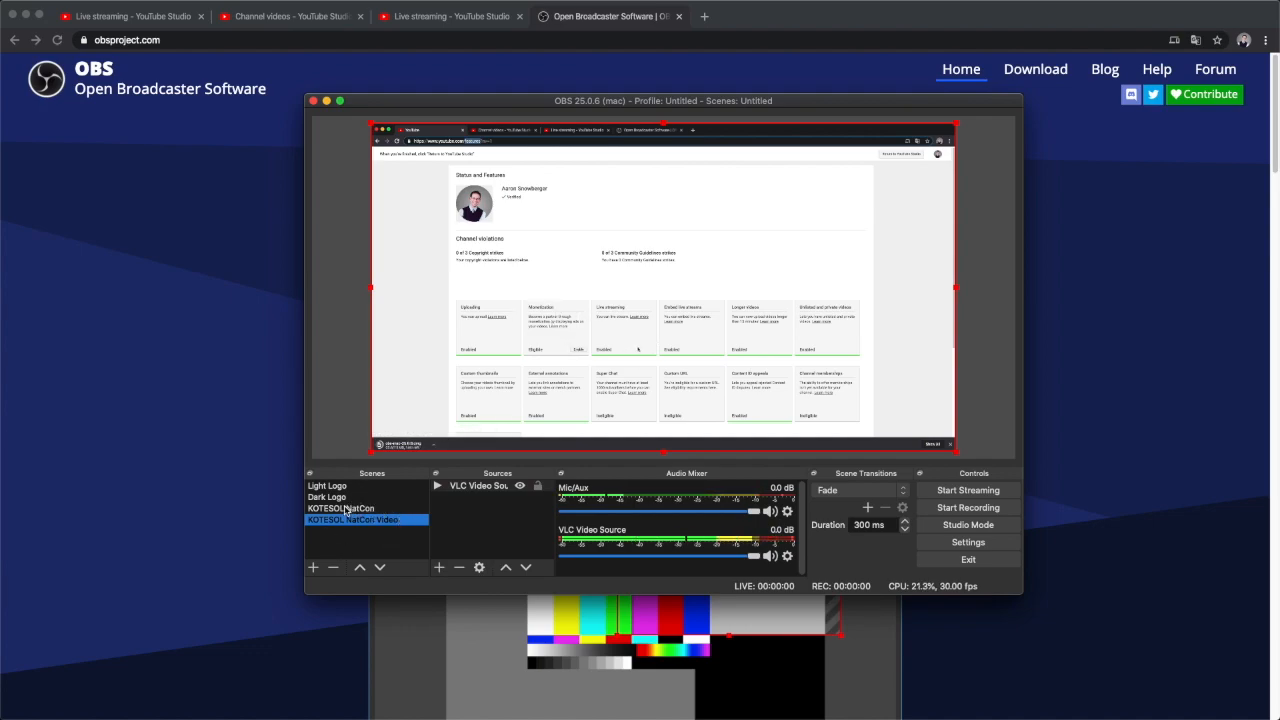
- Check the service, server and stream key in the OBS stream settings, and accept them
left_click(966, 543)
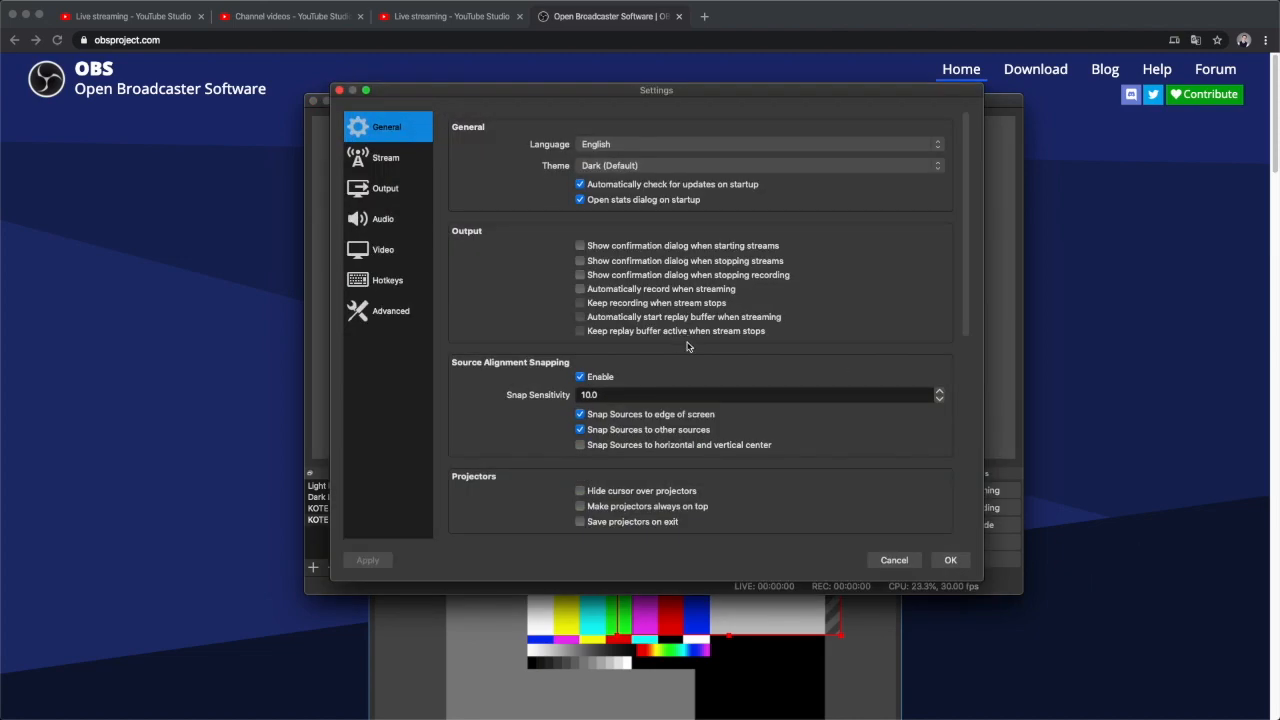
left_click(376, 164)
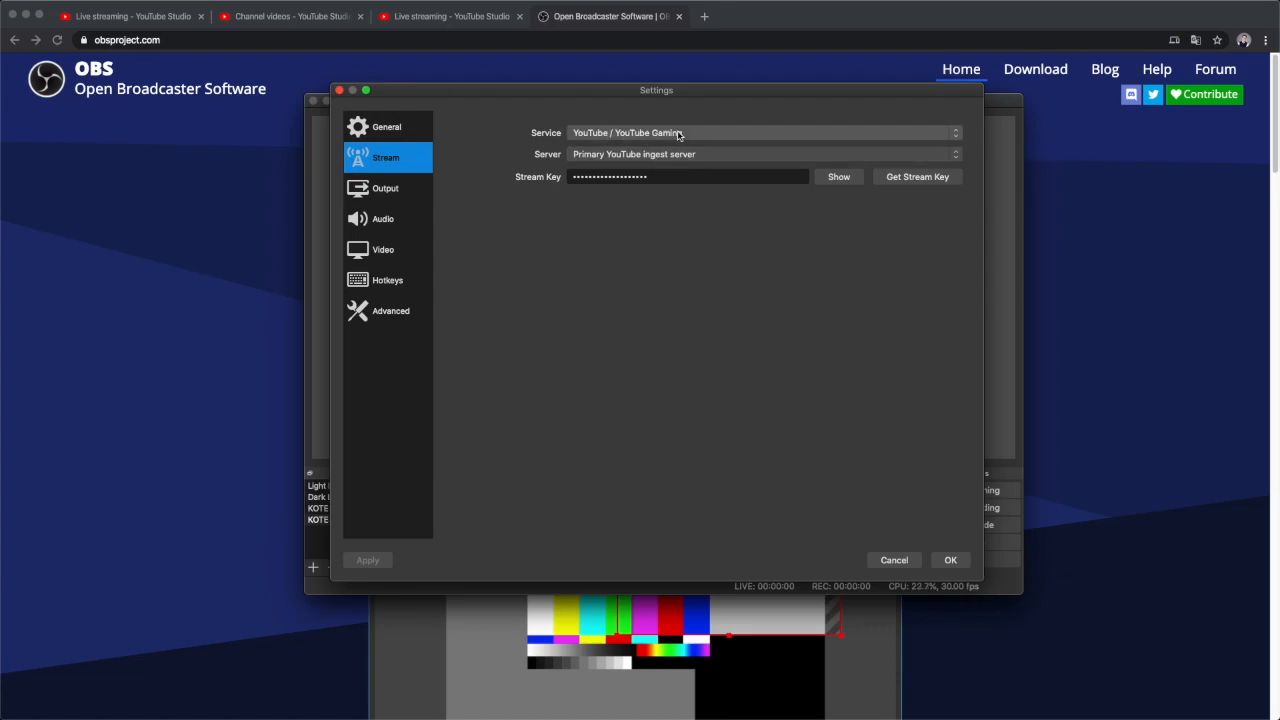
double_click(617, 174)
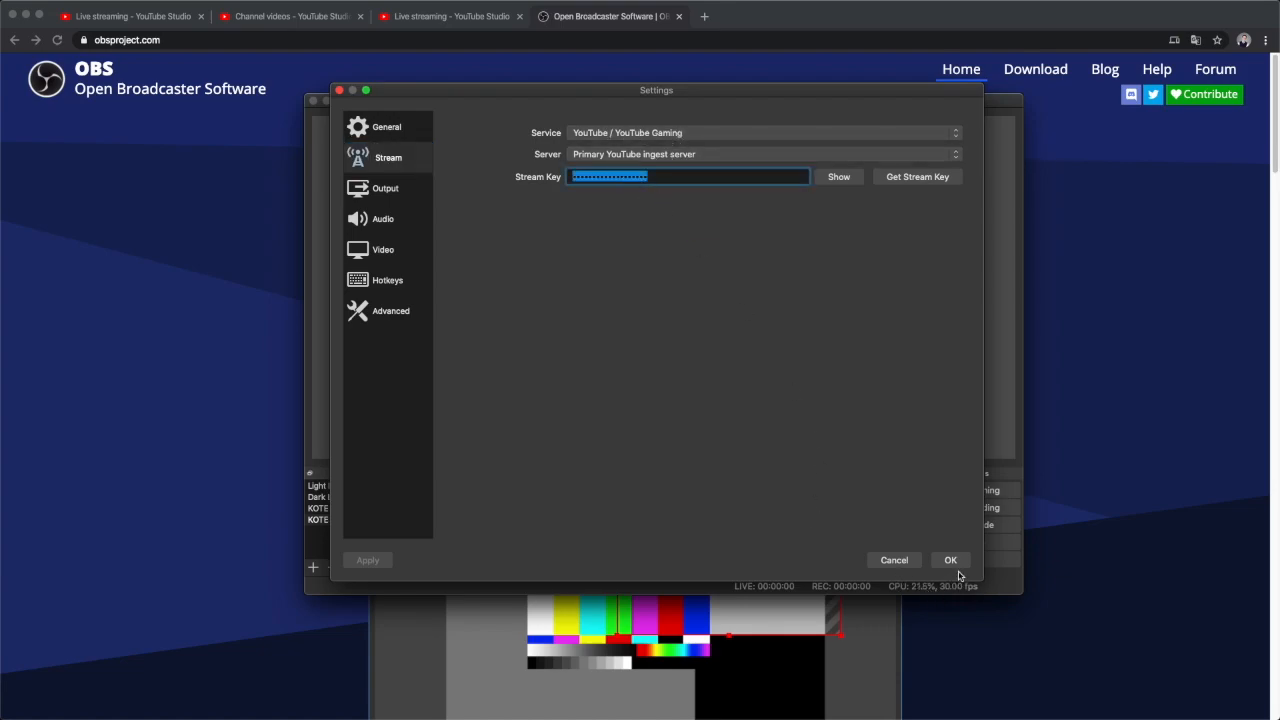
left_click(951, 561)
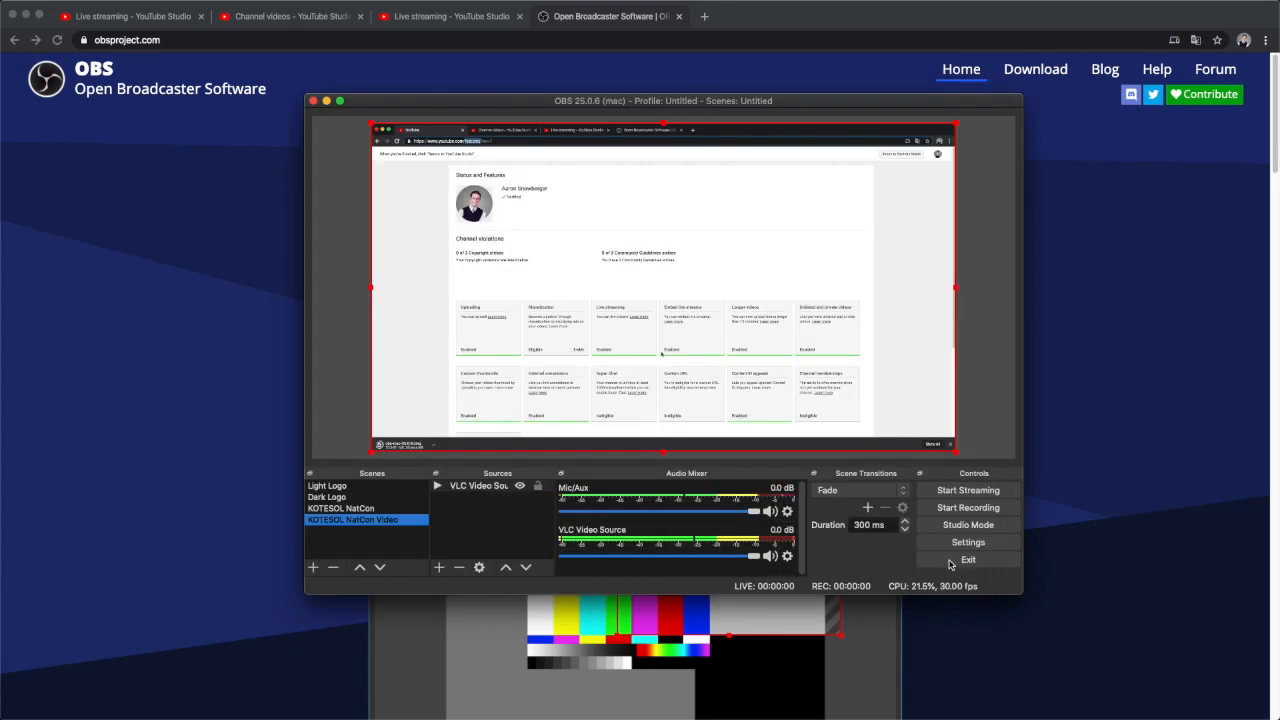
- Start streaming from OBS, and switch to YouTube Studio's live dashboard in the browser to check the stream status and health messages
left_click(968, 491)
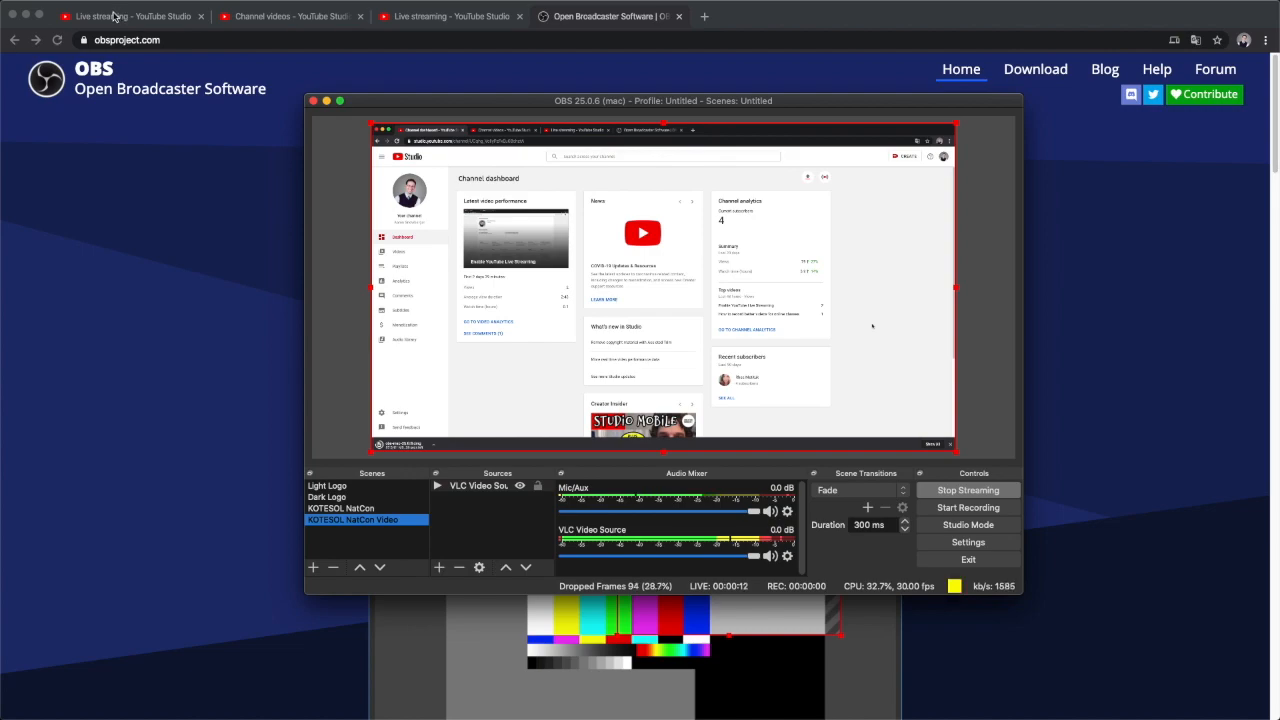
left_click(115, 17)
left_click(115, 17)
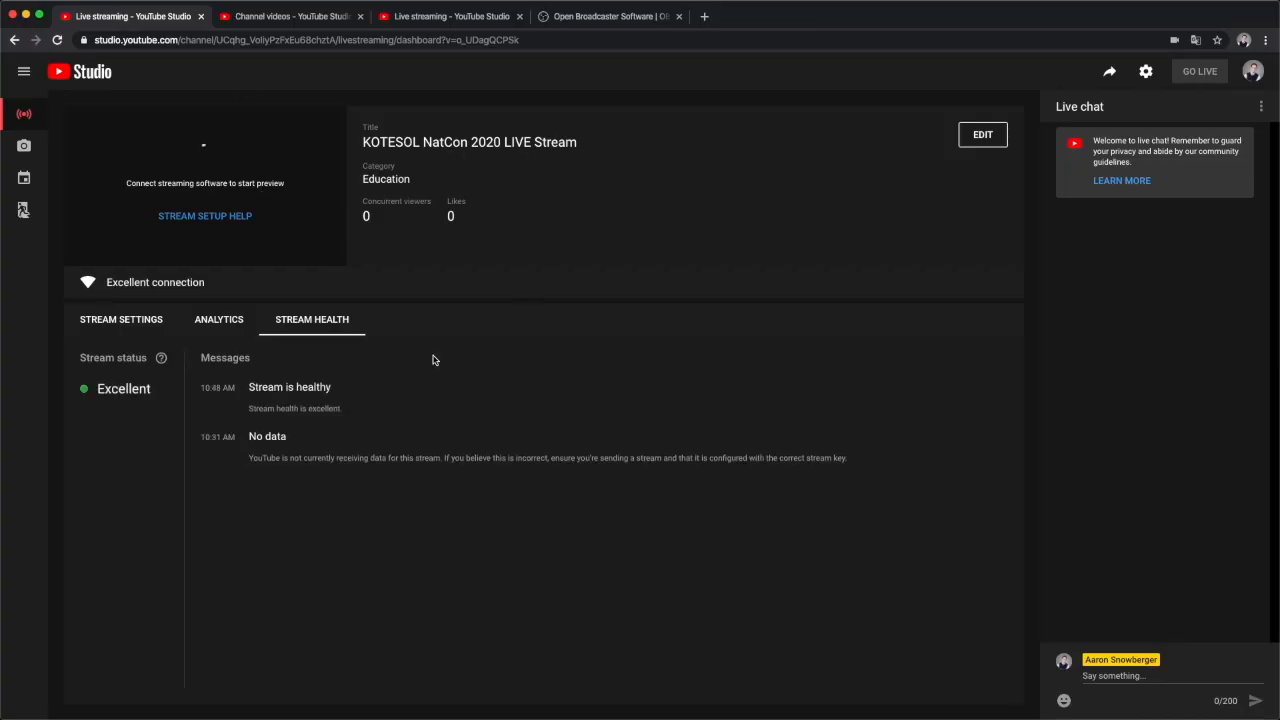
left_click_drag(97, 387, 153, 389)
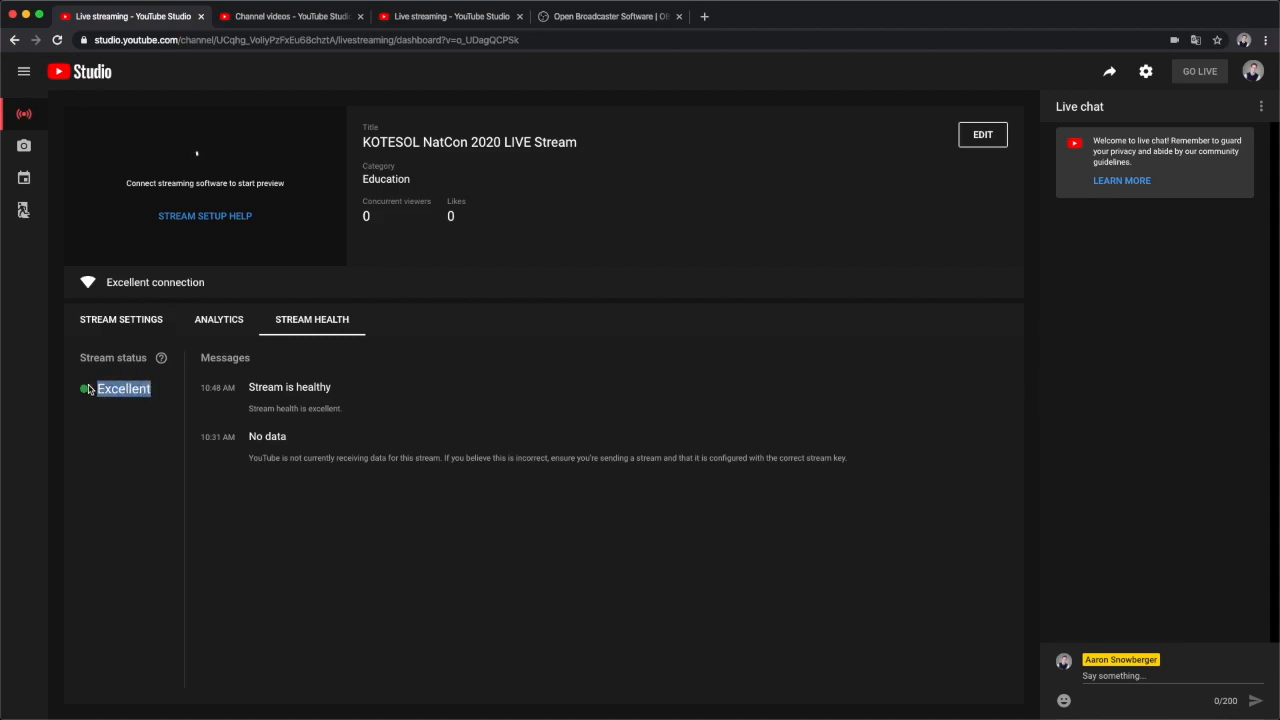
mouse_move(251, 385)
left_mouse_down()
mouse_move(346, 391)
mouse_move(352, 418)
left_mouse_up()
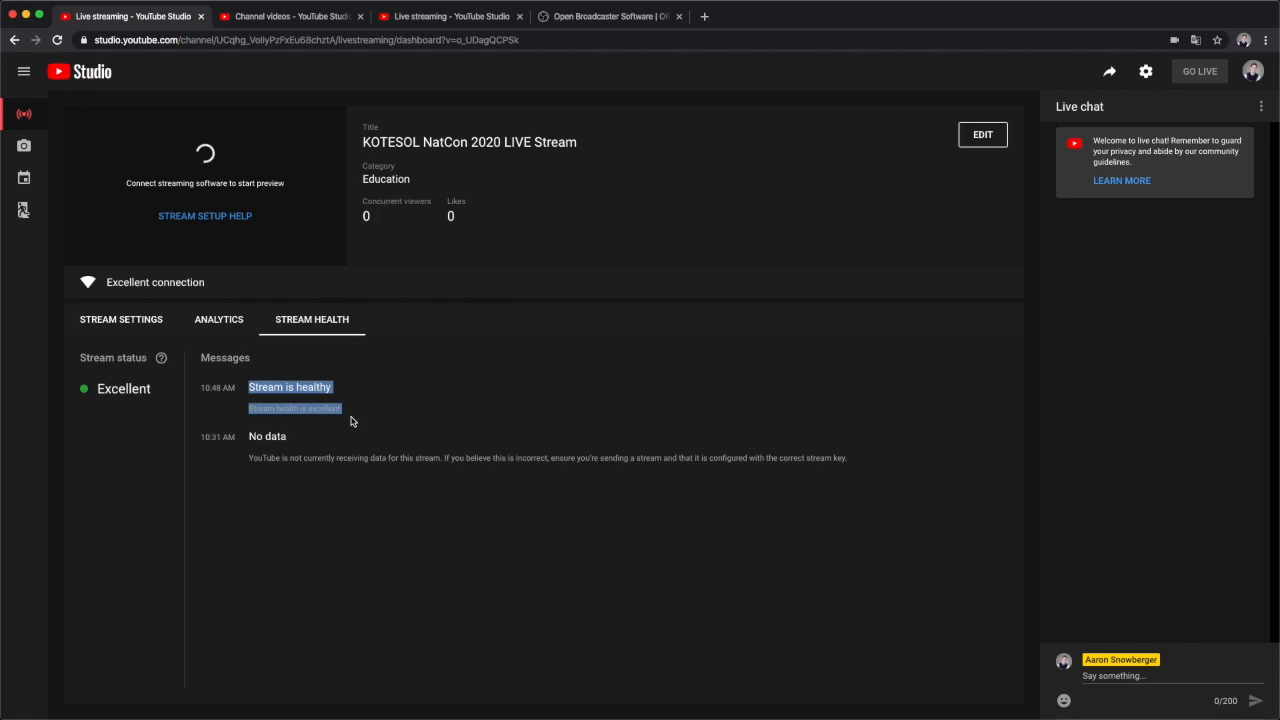
- Return to the stream settings of the KOTESOL NatCon 2020 LIVE Stream and go live
left_click(213, 319)
left_click(118, 319)
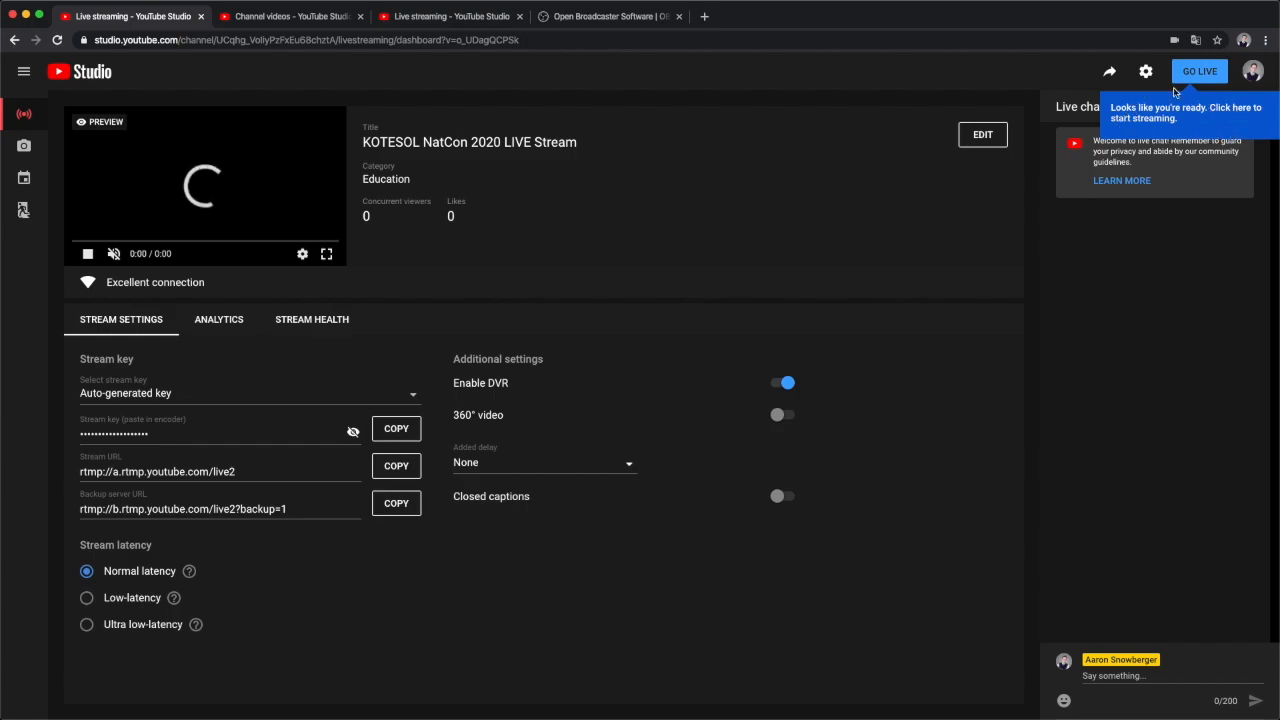
left_click(1200, 73)
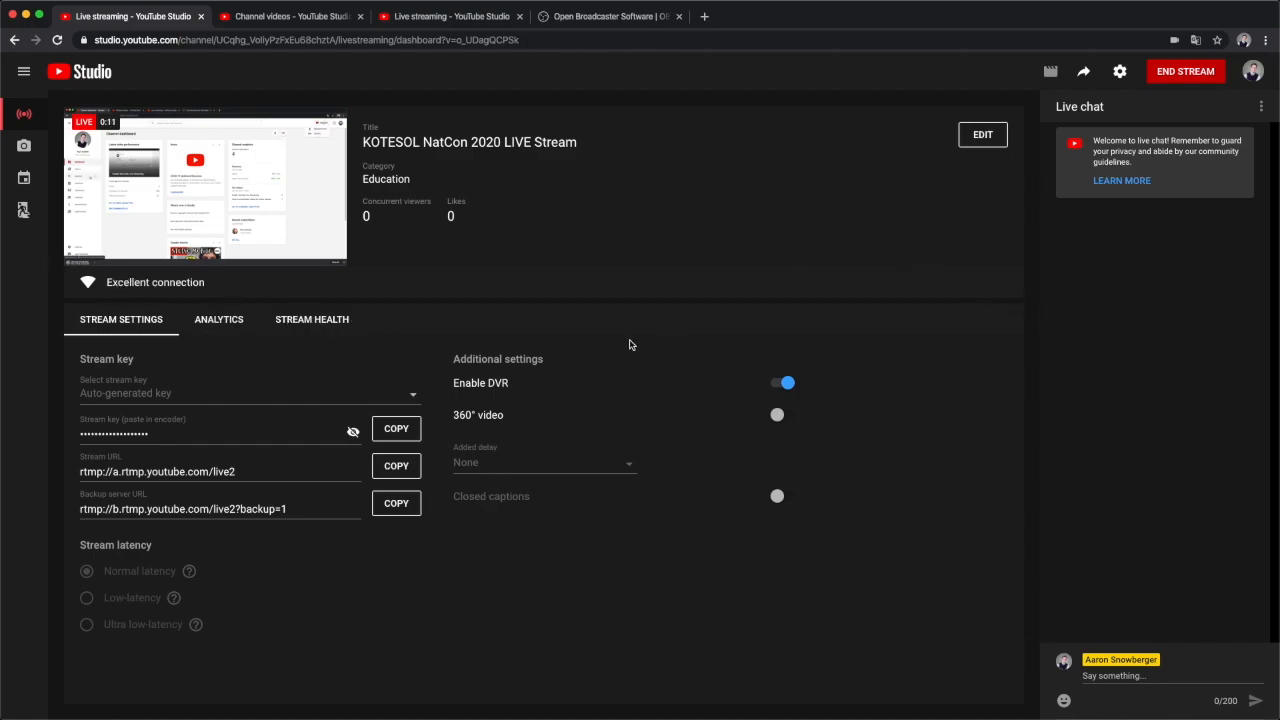
- End the KOTESOL NatCon 2020 LIVE Stream on YouTube and confirm ending it
mouse_move(110, 157)
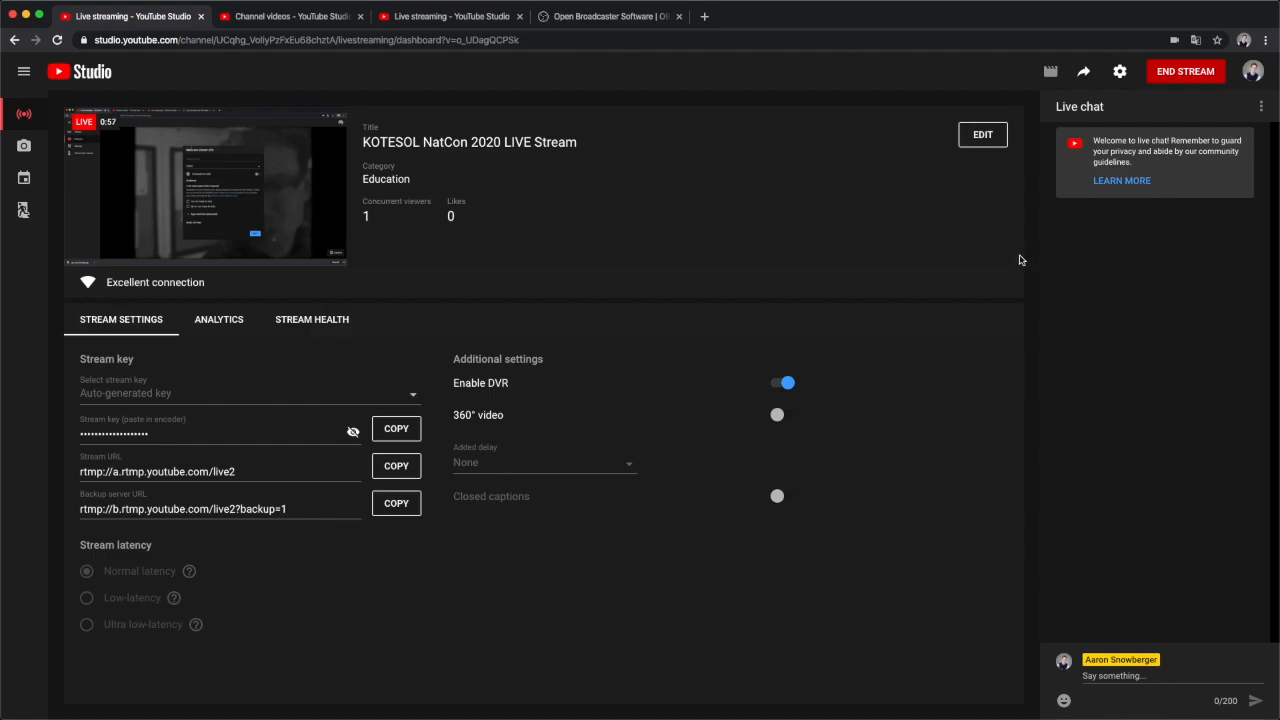
left_click(1193, 73)
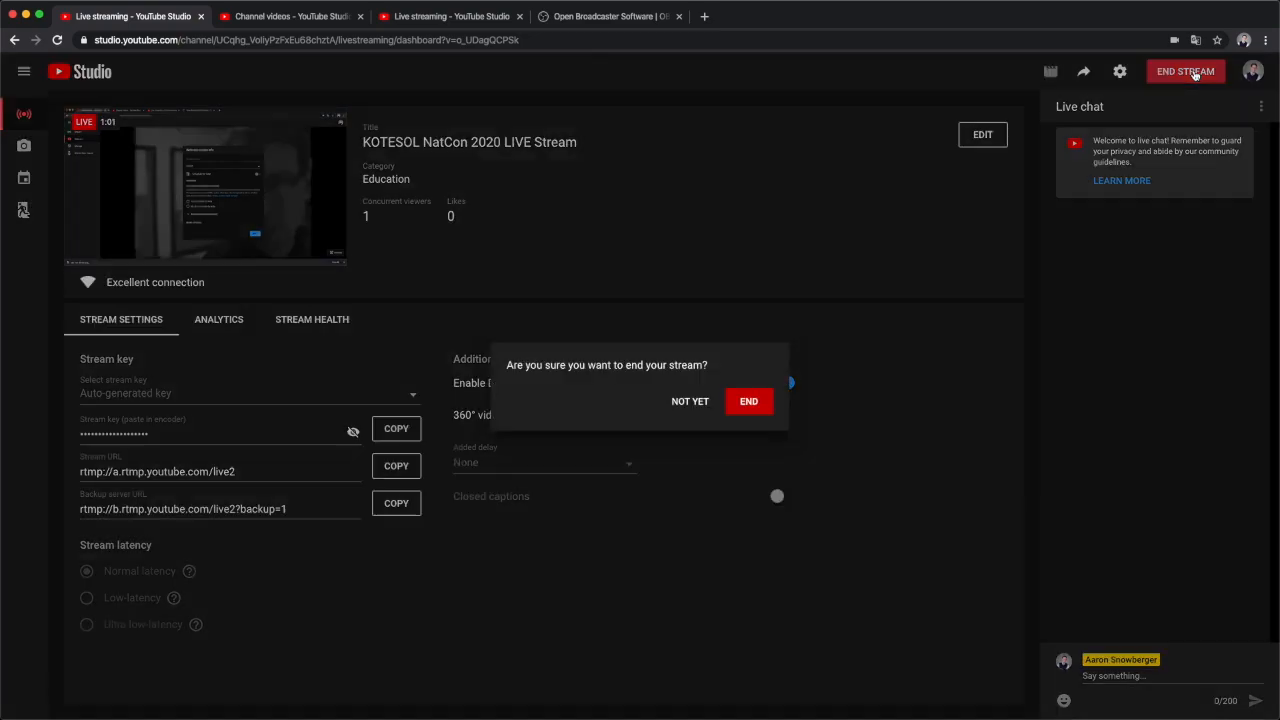
left_click(749, 401)
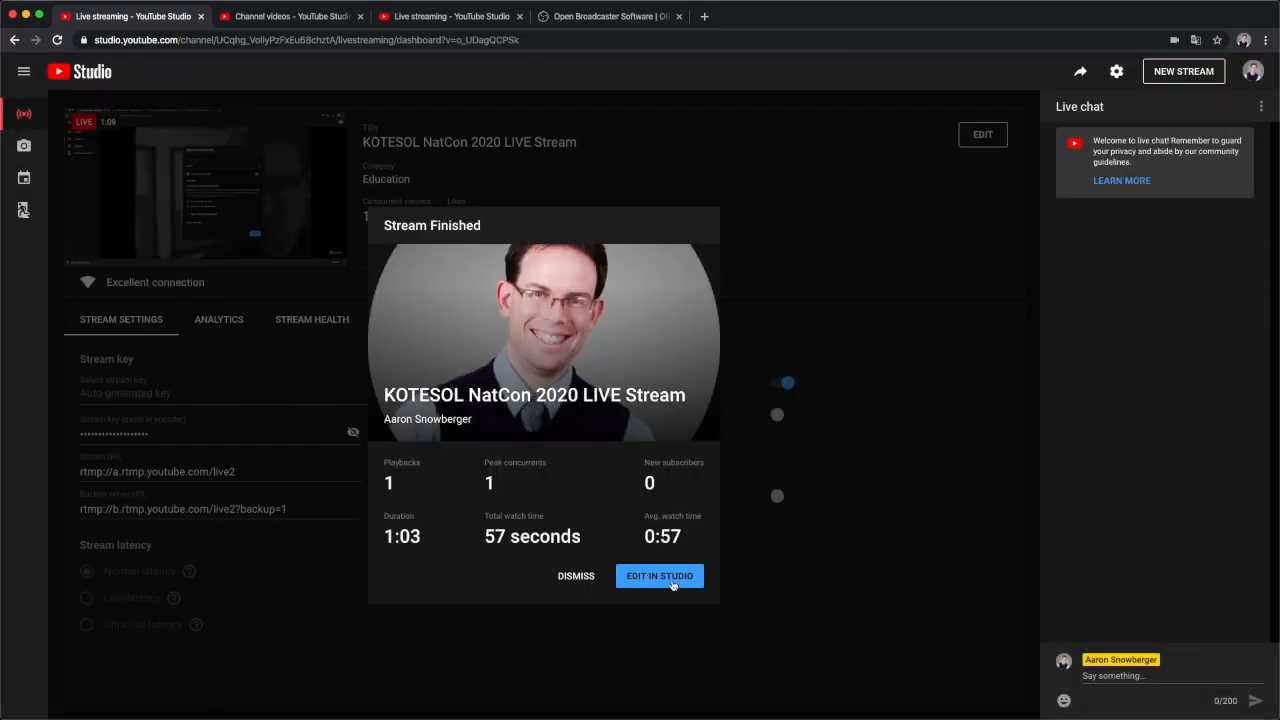
- Open the finished stream for editing in Studio, view the video editor's timeline, and go to the video's details
left_click(663, 578)
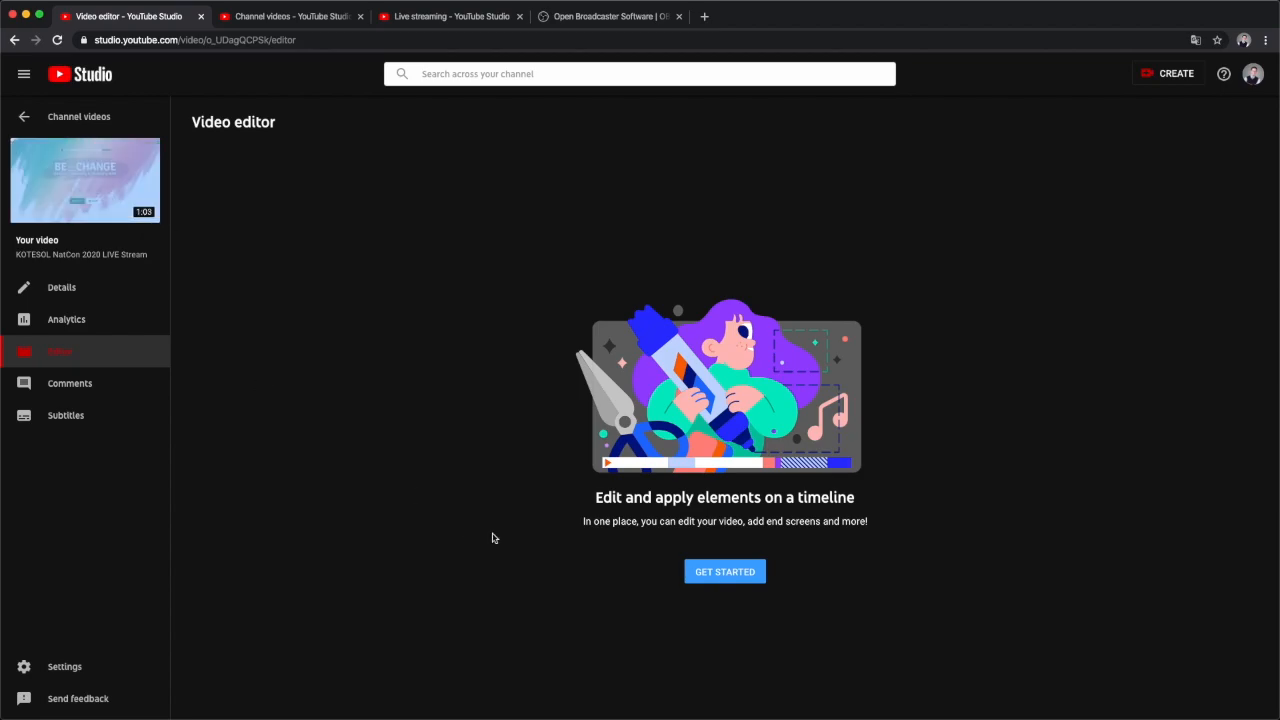
left_click(735, 569)
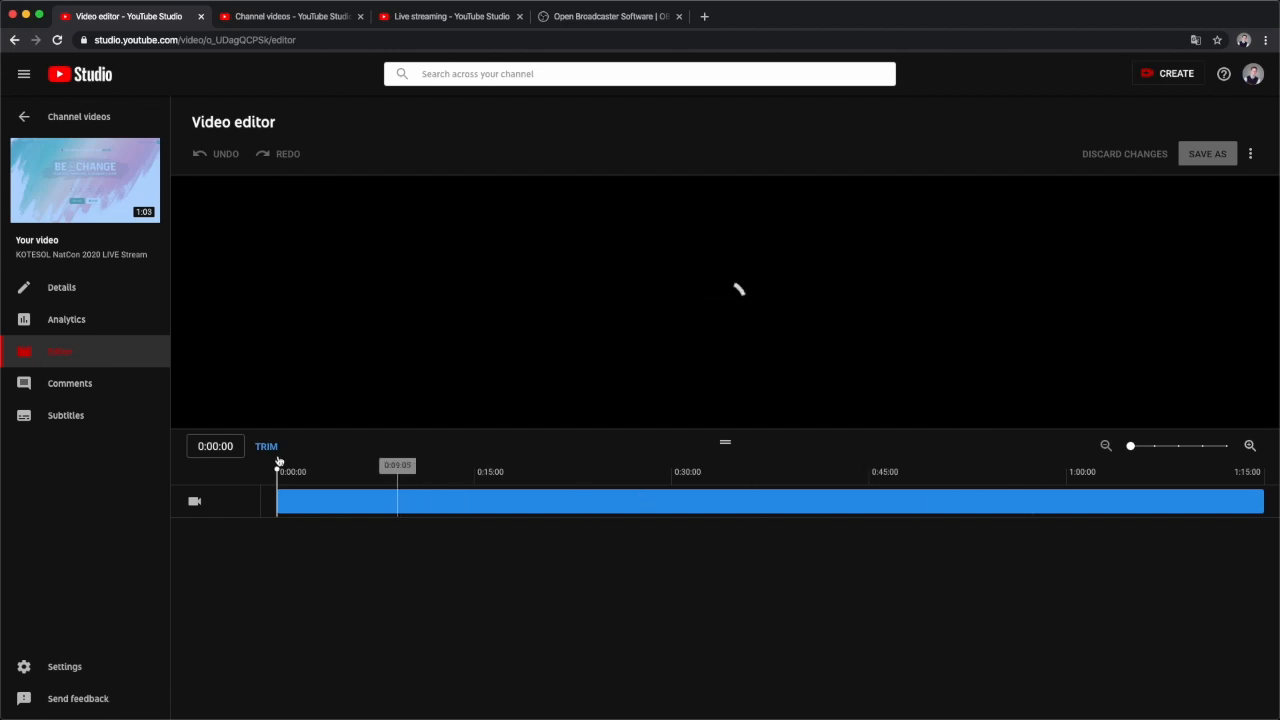
left_click(63, 289)
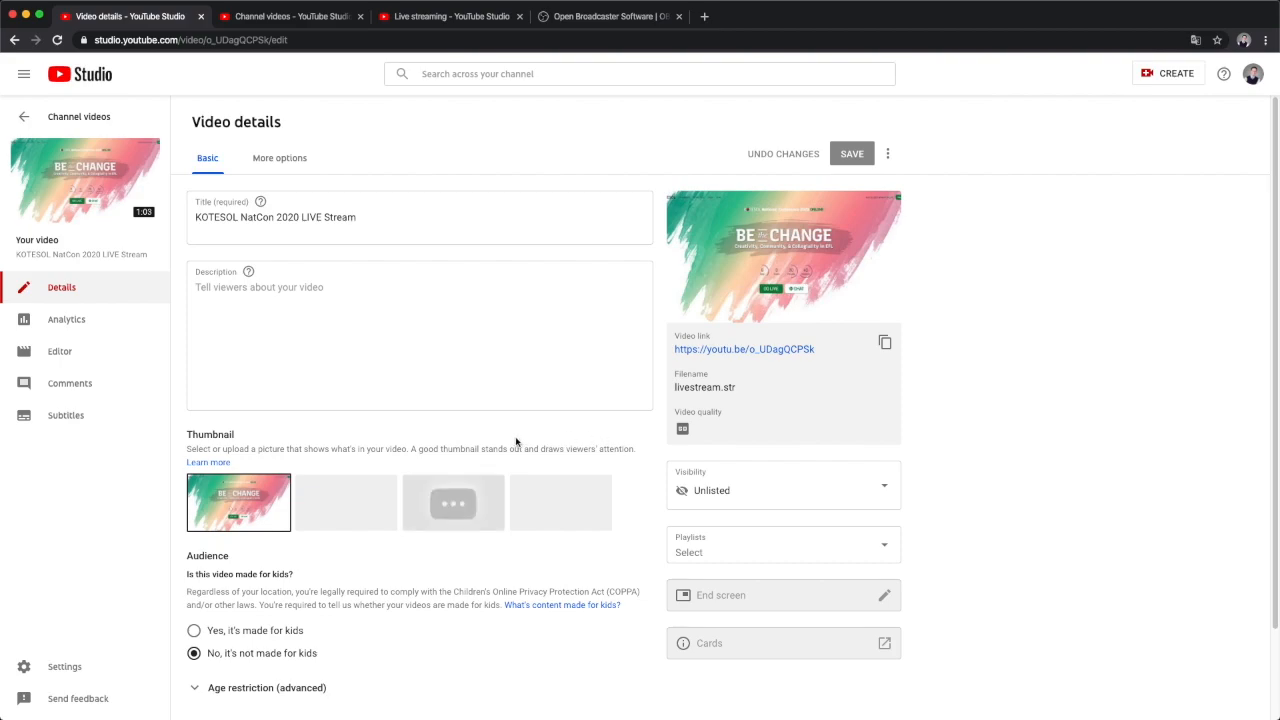
- Review the visibility choices and the download and delete options of the KOTESOL NatCon 2020 LIVE Stream video
left_click(782, 492)
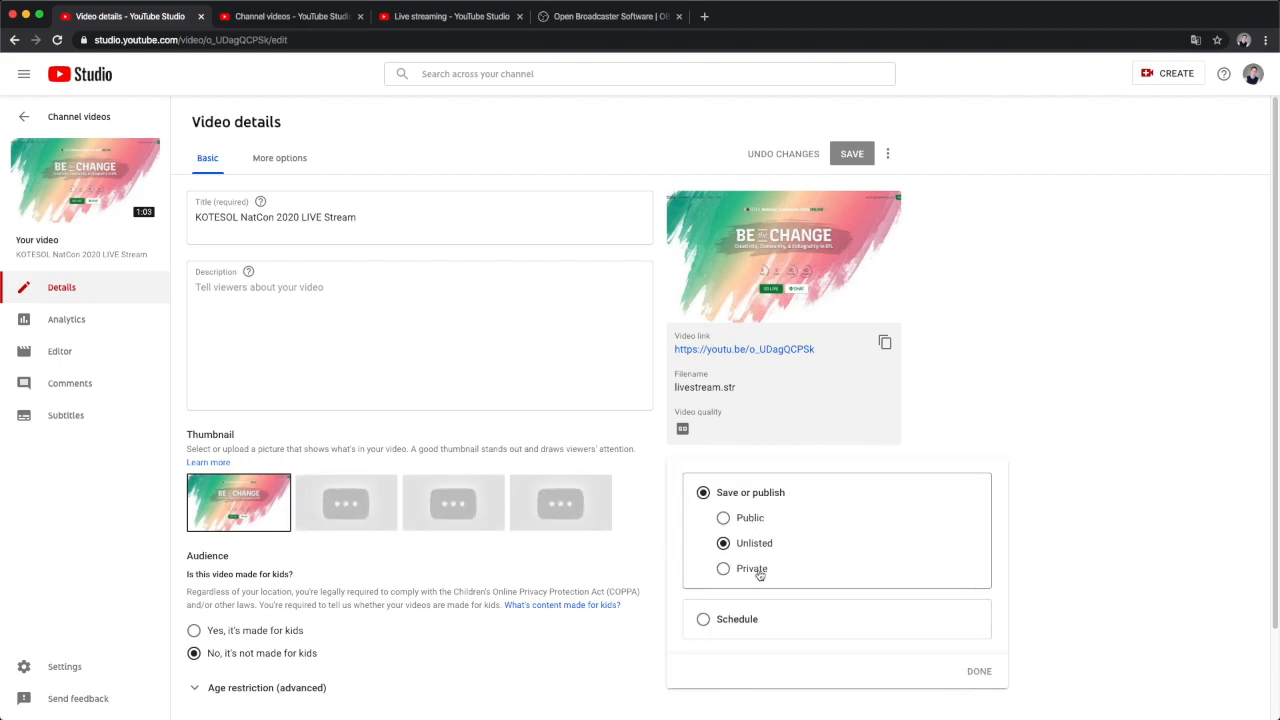
left_click(1014, 343)
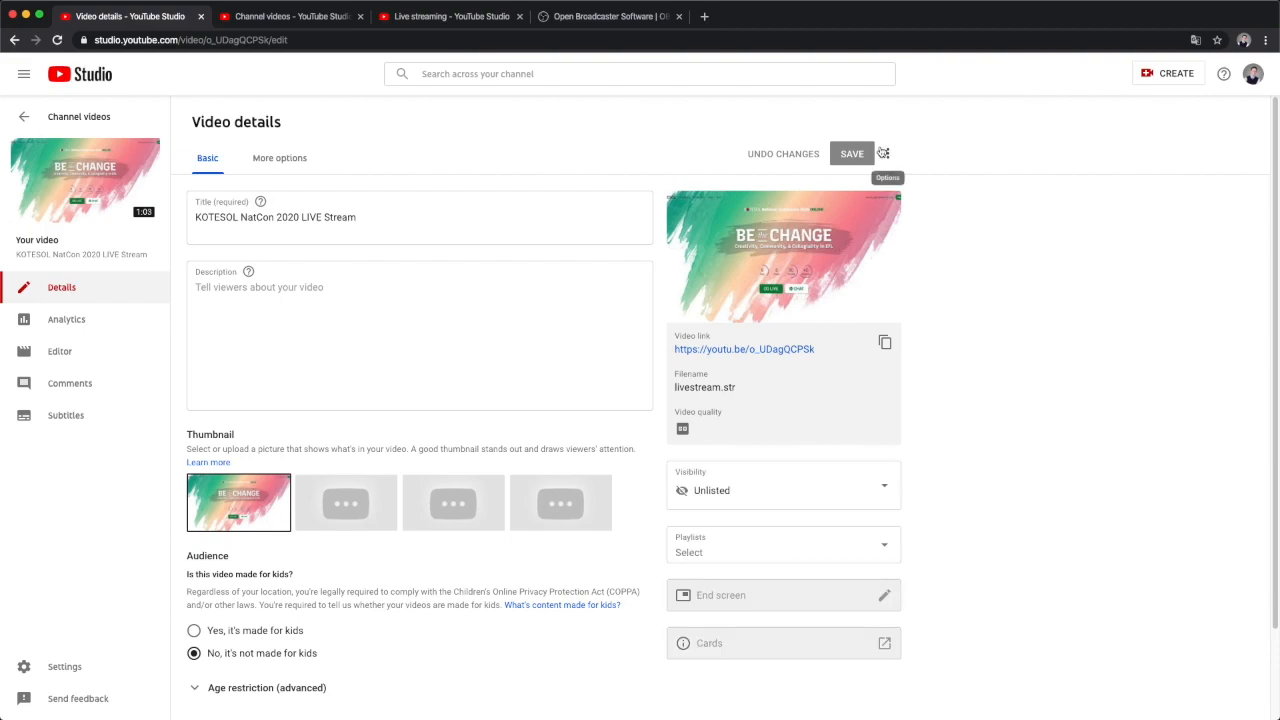
left_click(884, 153)
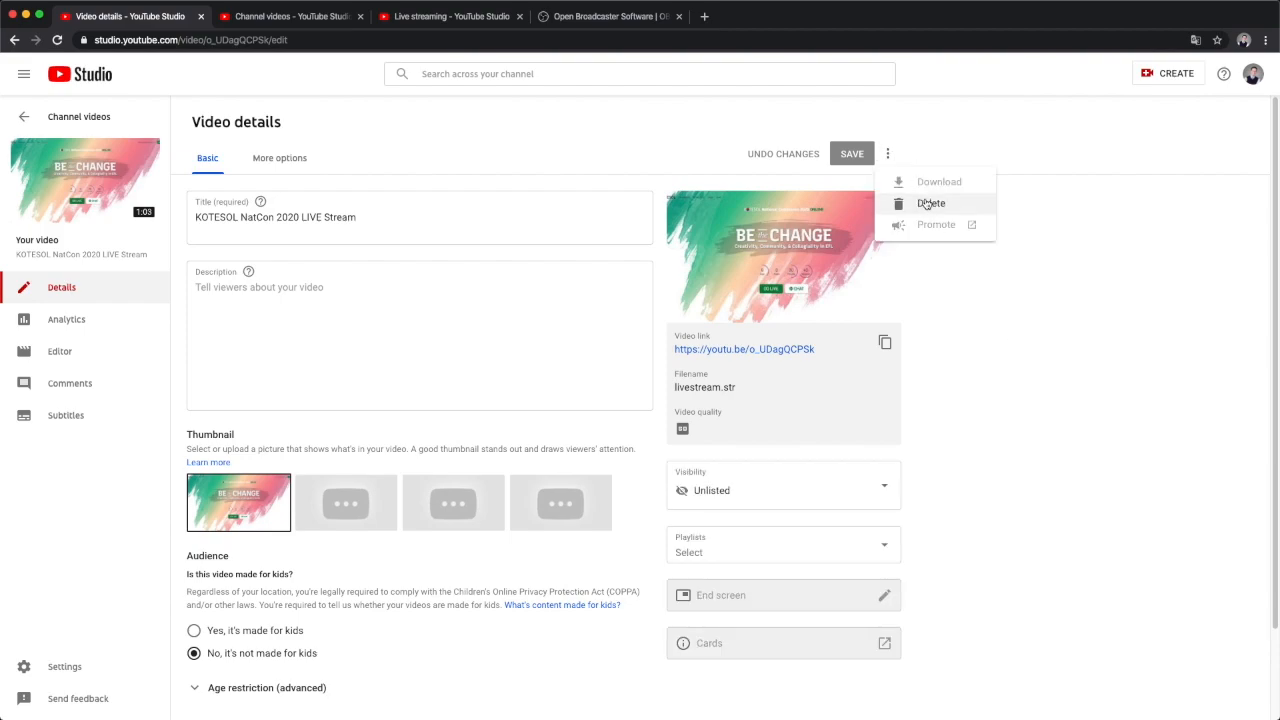
left_click(1124, 237)
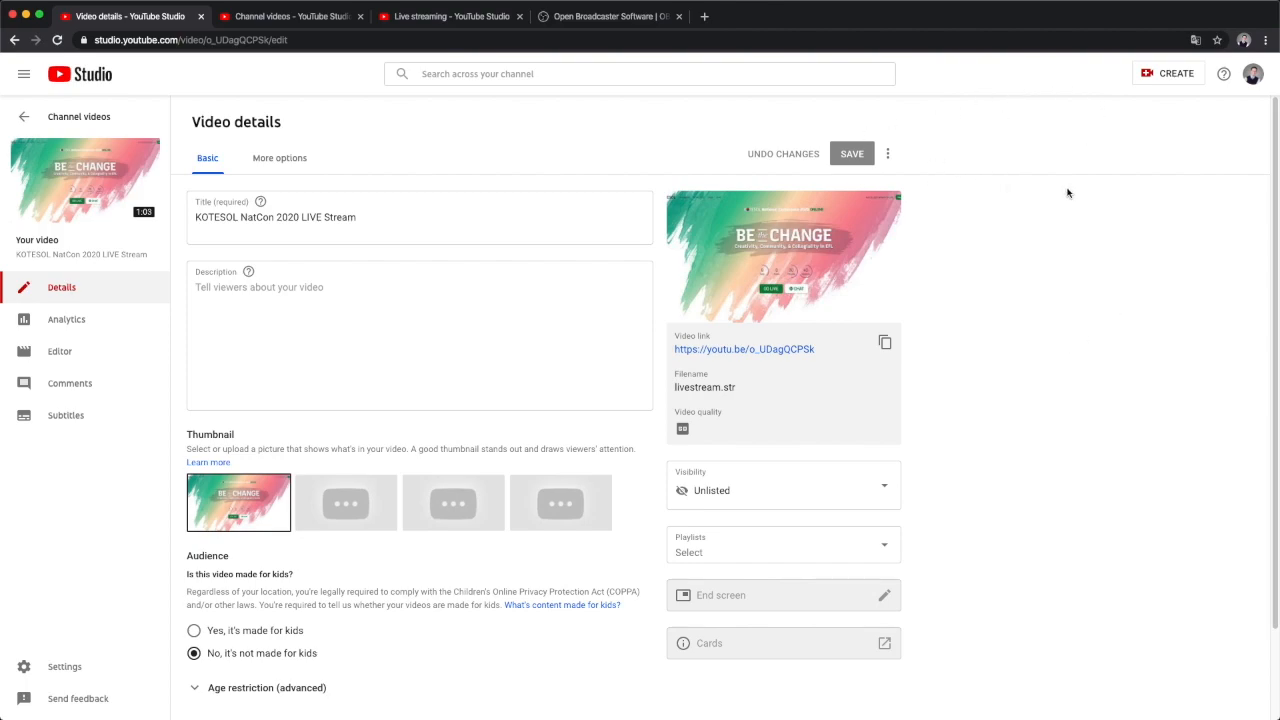
- Switch to OBS and close its Stats window
mouse_move(4, 262)
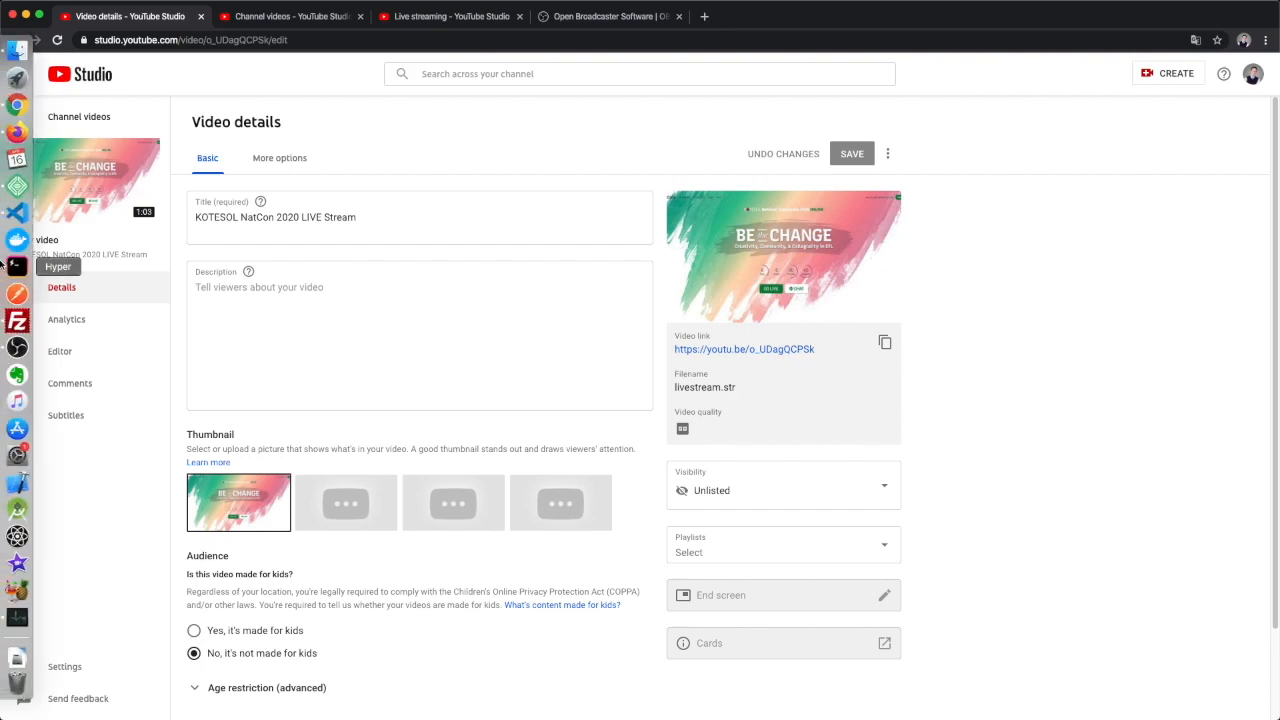
left_click(17, 347)
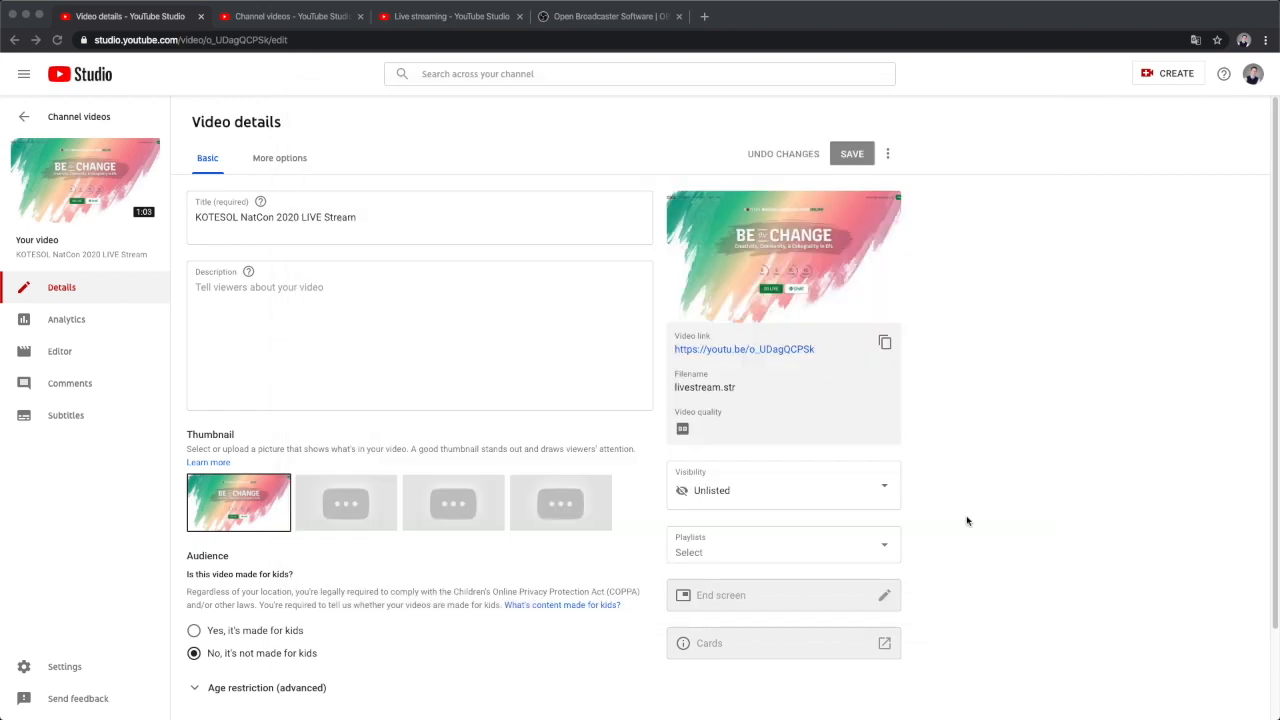
mouse_move(4, 376)
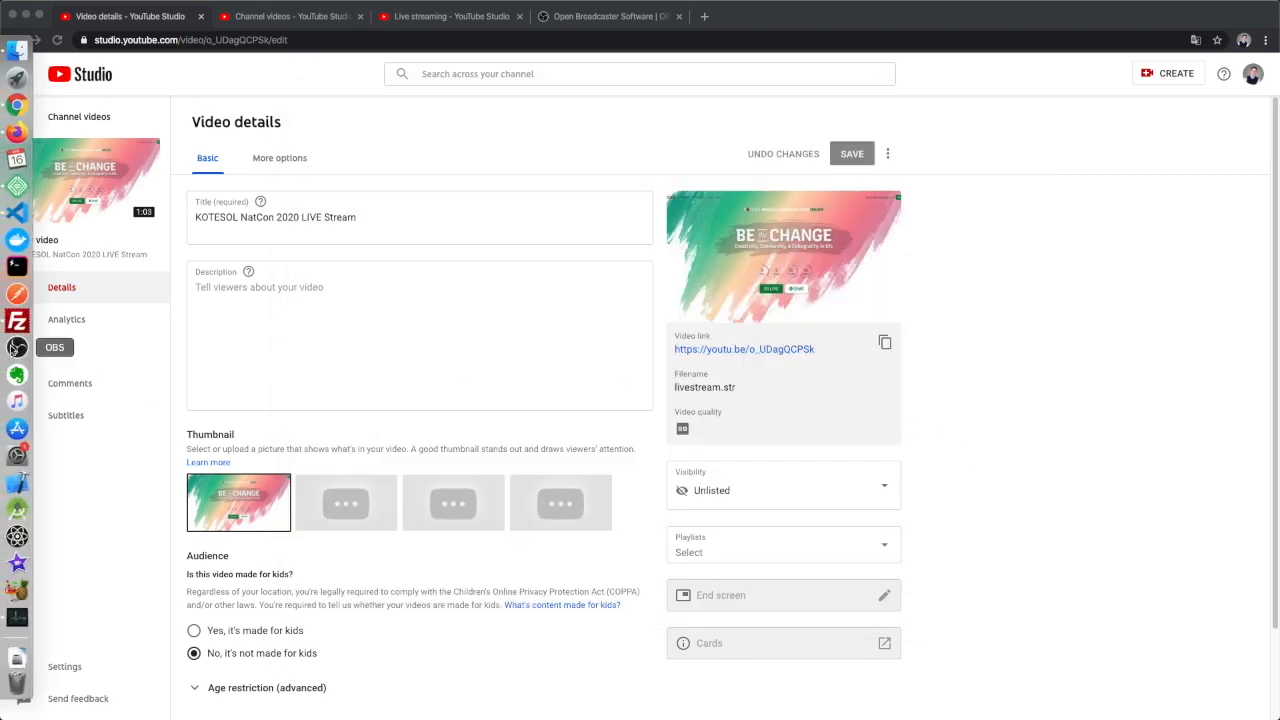
left_click(25, 350)
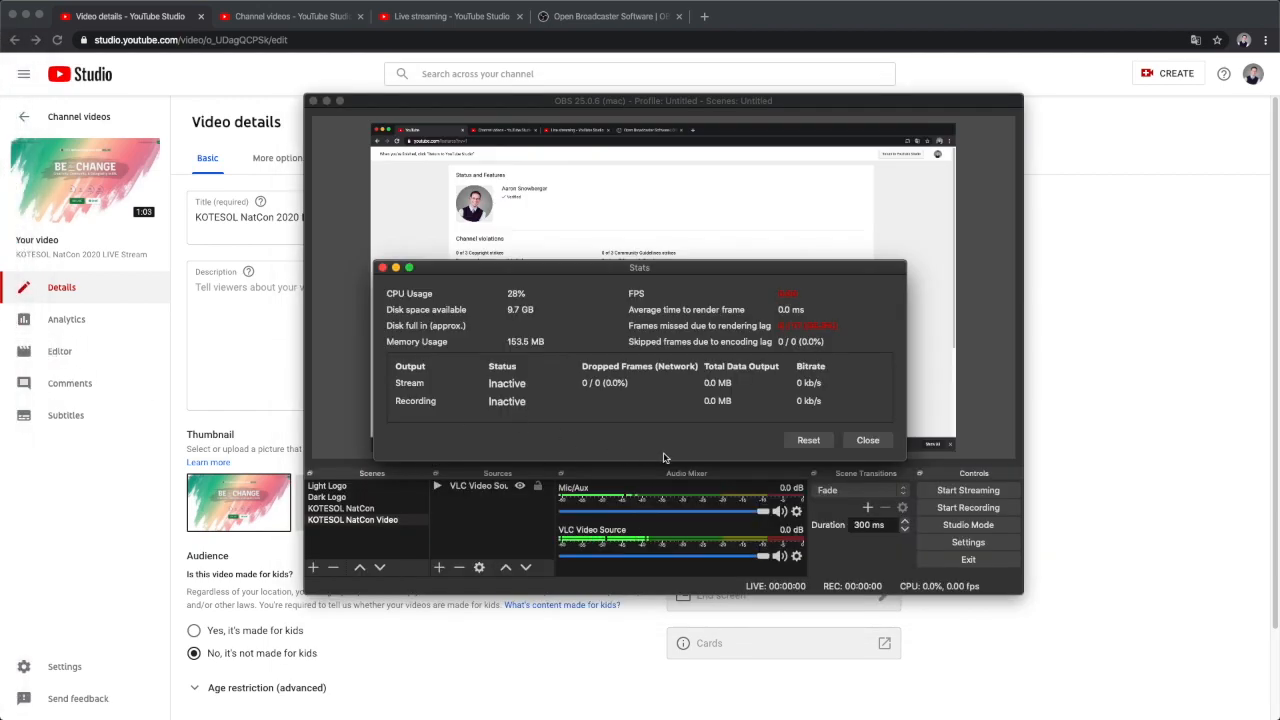
left_click(868, 438)
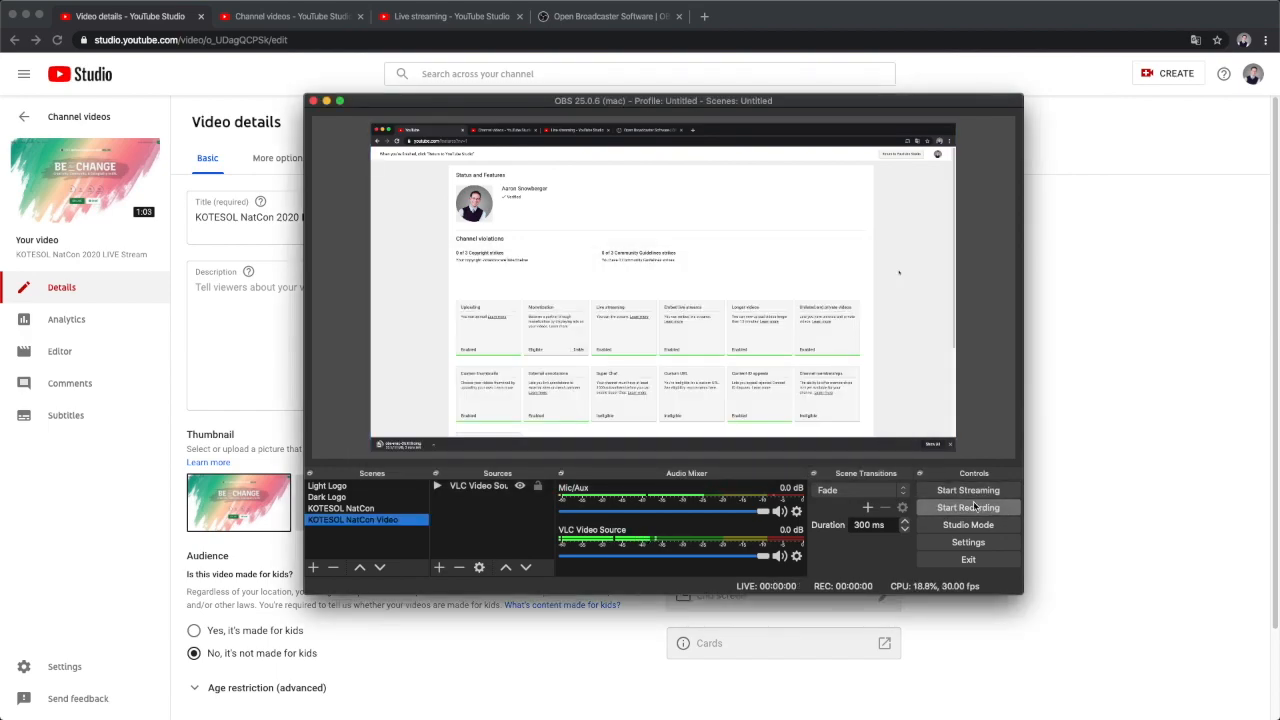